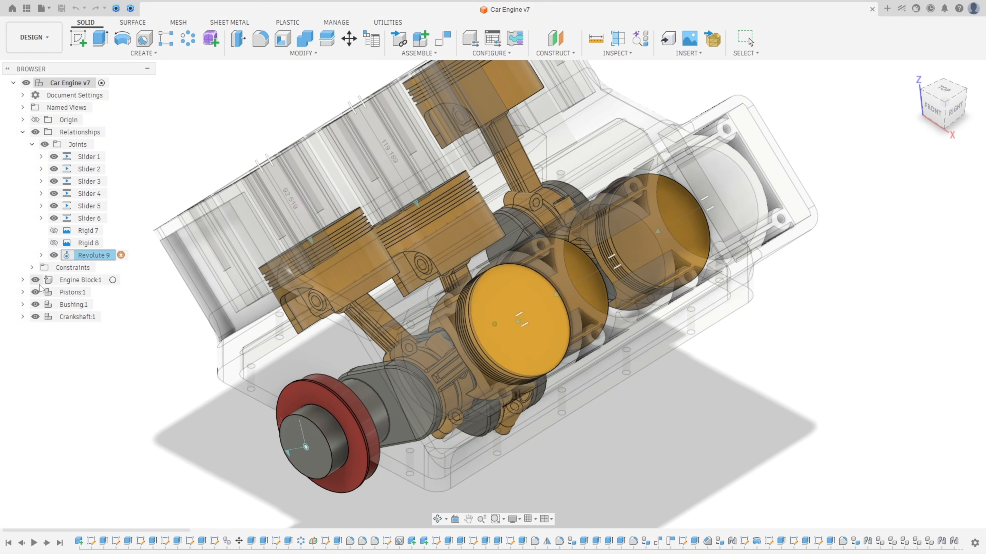
Hide the engine block to inspect the pistons and crankshaft, and show it again
{"action": "left_click", "coordinate": [36, 279]}
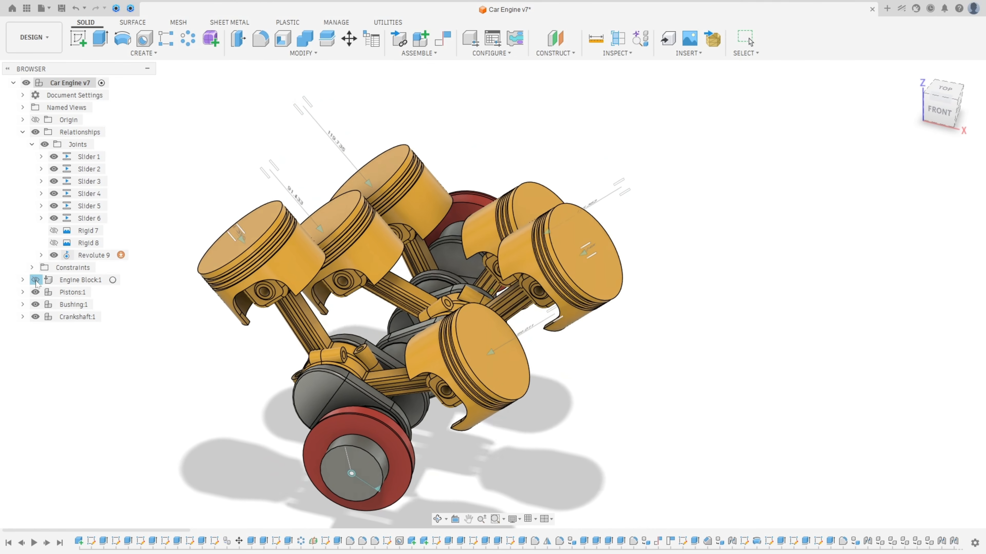
{"action": "left_click", "coordinate": [35, 280]}
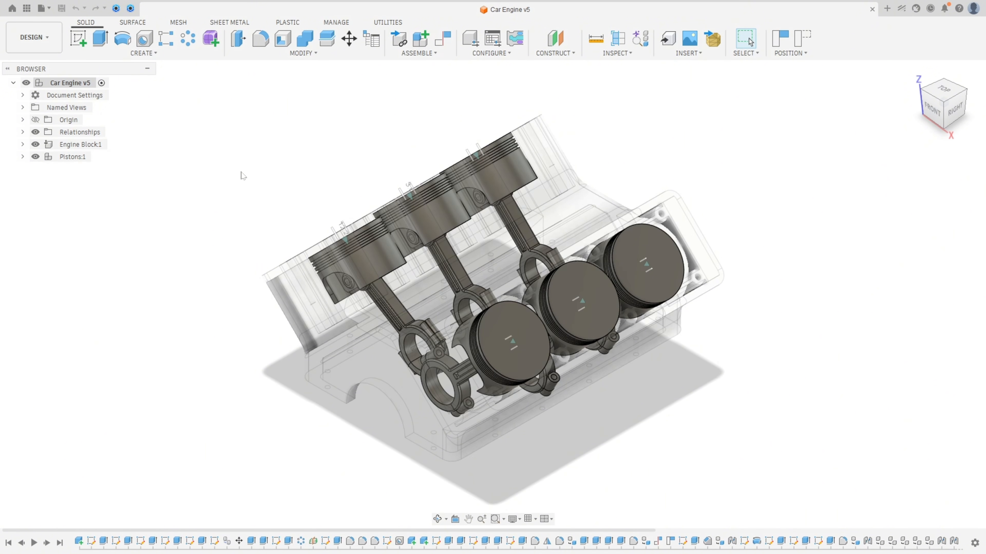
Create an internal component named Bushing under Car Engine and hide the Pistons and Engine Block components
{"action": "left_click", "coordinate": [419, 53]}
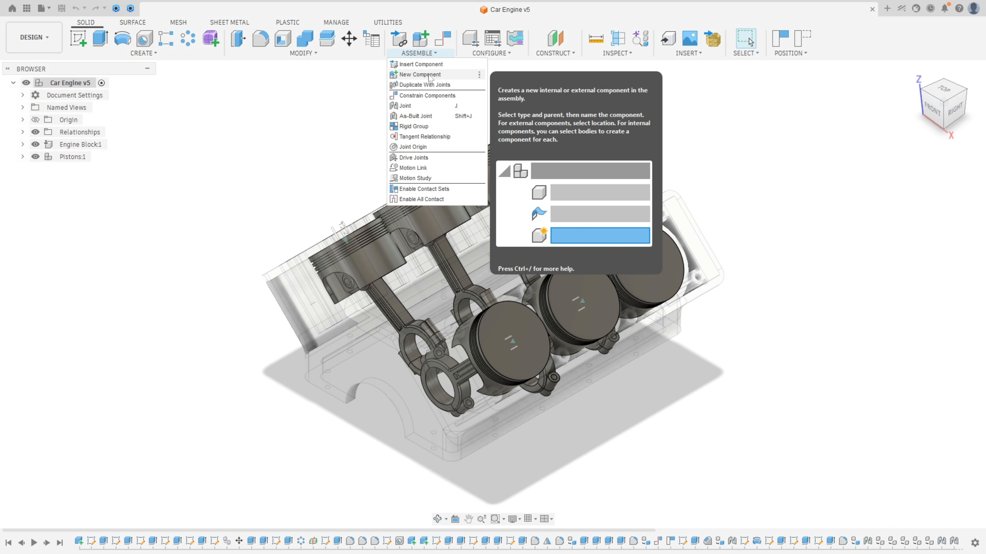
{"action": "left_click", "coordinate": [420, 74]}
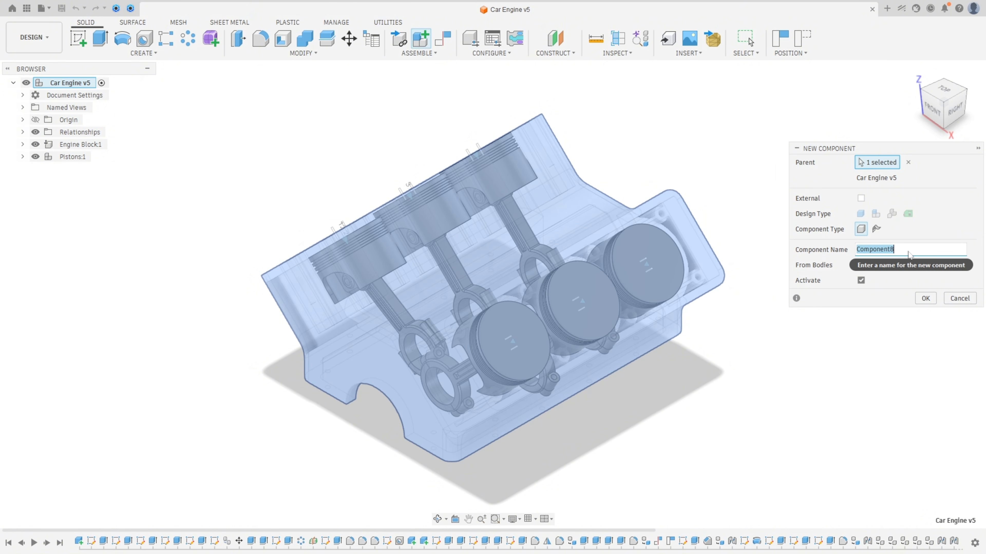
{"action": "type", "text": "Bushing"}
{"action": "left_click", "coordinate": [926, 298]}
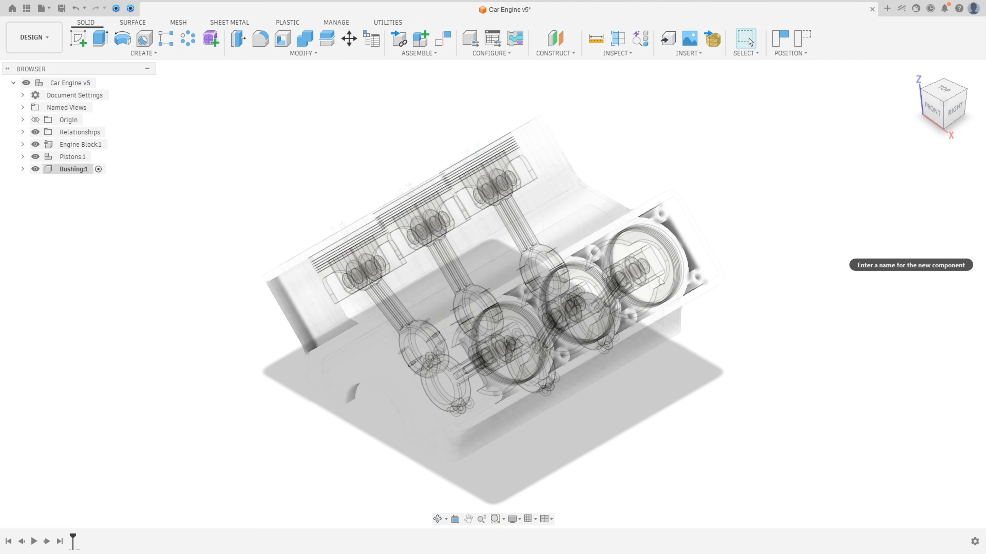
{"action": "left_click", "coordinate": [36, 156]}
{"action": "left_click", "coordinate": [35, 145]}
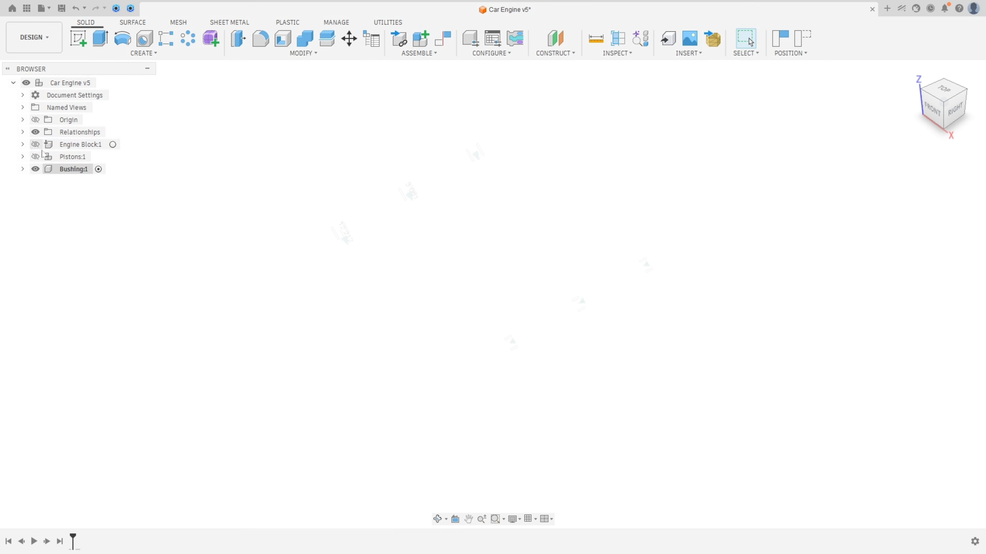
Start a sketch on the YZ plane, capturing the current component positions
{"action": "left_click", "coordinate": [78, 38]}
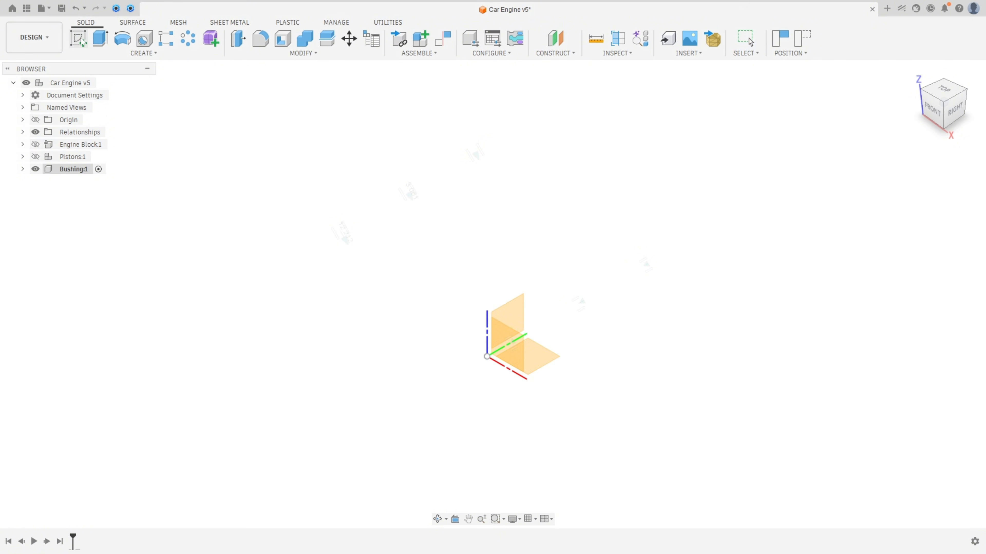
{"action": "left_click", "coordinate": [518, 309]}
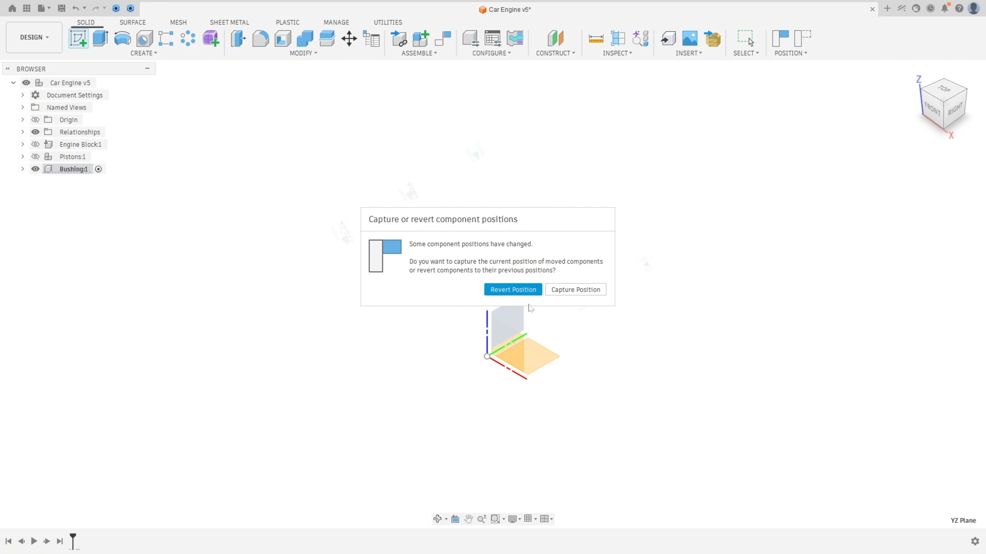
{"action": "left_click", "coordinate": [572, 295]}
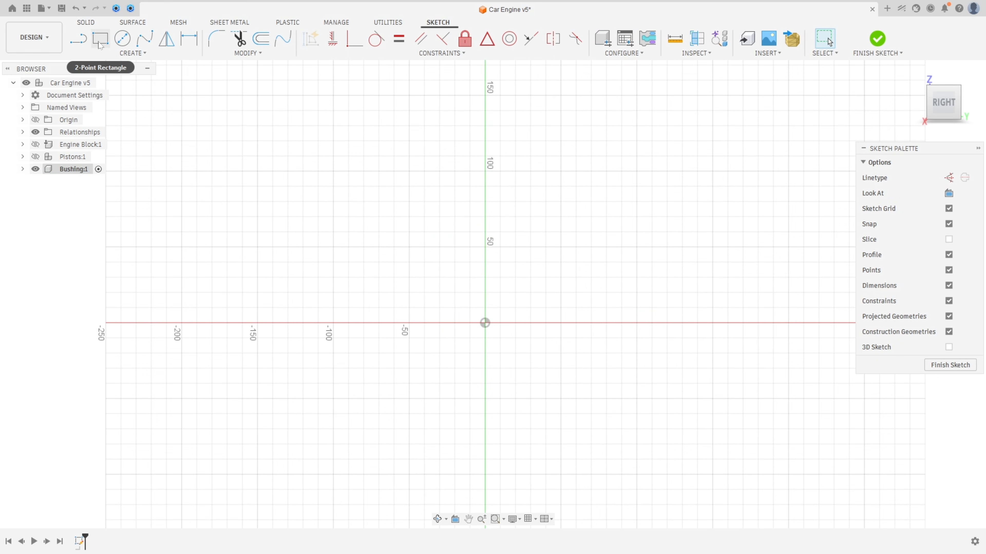
Draw a closed L-shaped line profile along the vertical axis, about 50 mm wide and 50 mm tall, starting 40 mm above the origin
{"action": "left_click", "coordinate": [78, 39]}
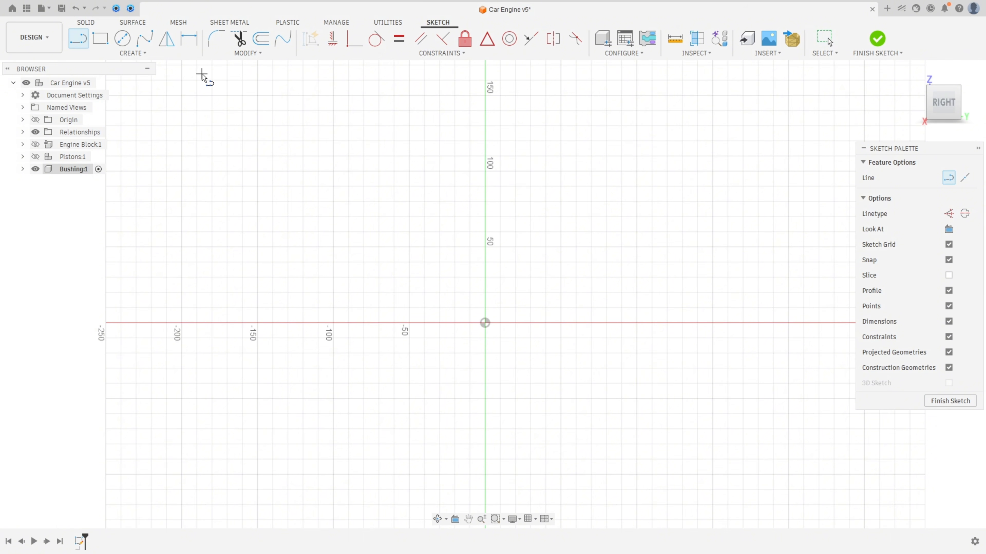
{"action": "left_click", "coordinate": [484, 262]}
{"action": "left_click", "coordinate": [484, 187]}
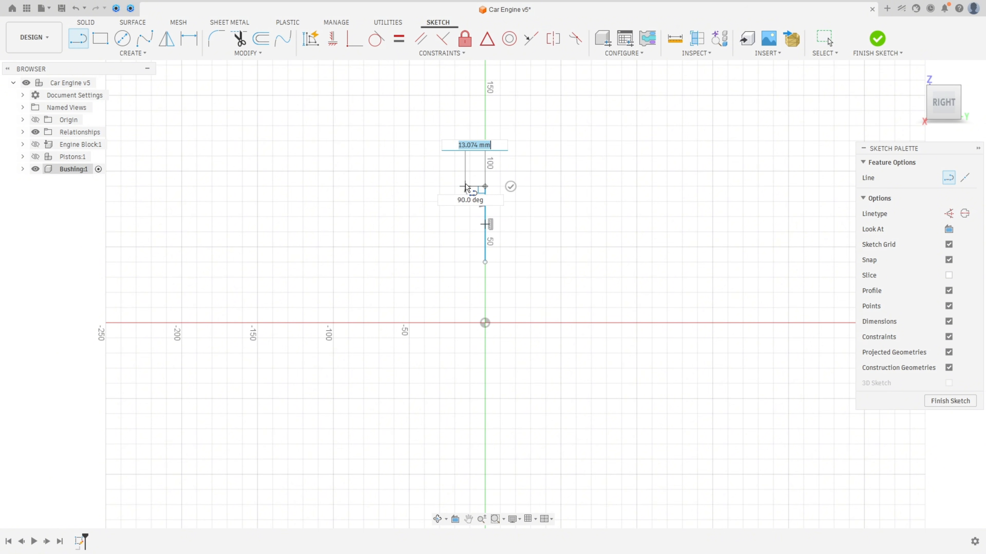
{"action": "left_click", "coordinate": [465, 187]}
{"action": "left_click", "coordinate": [466, 217]}
{"action": "left_click", "coordinate": [409, 217]}
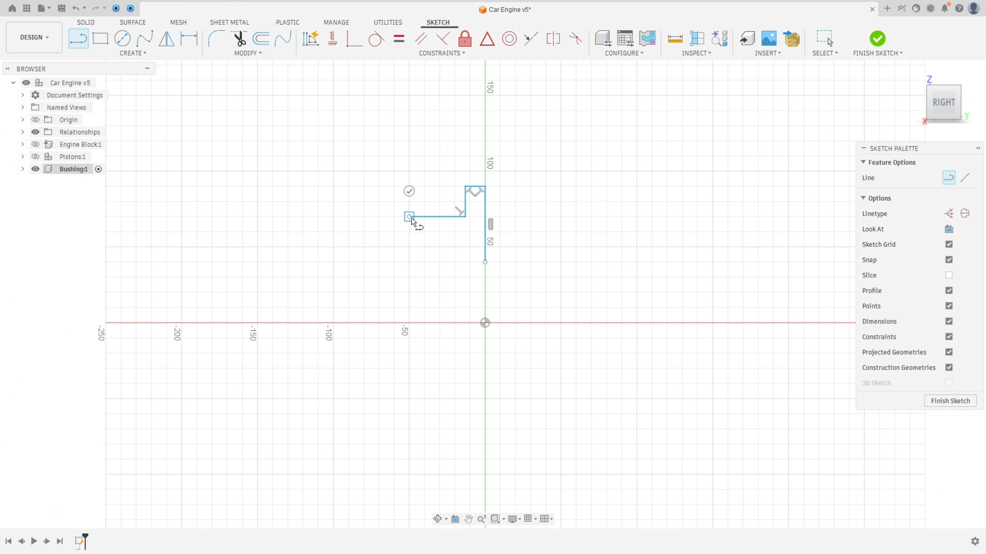
{"action": "left_click", "coordinate": [409, 262]}
{"action": "left_click", "coordinate": [484, 262]}
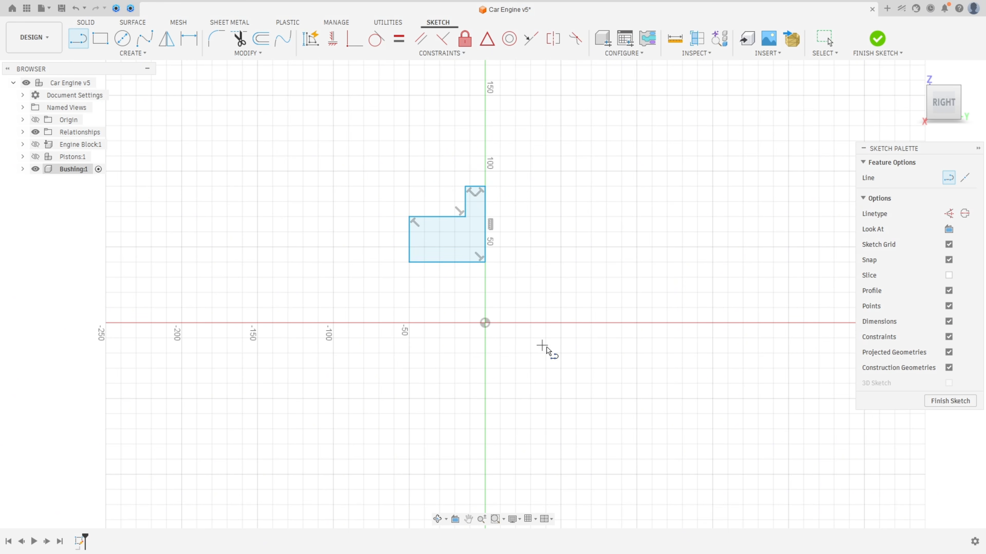
Align the profile's lower corner on the axis vertically with the origin using a Horizontal/Vertical constraint
{"action": "scroll", "coordinate": [546, 294], "scroll_direction": "up", "scroll_amount": 3}
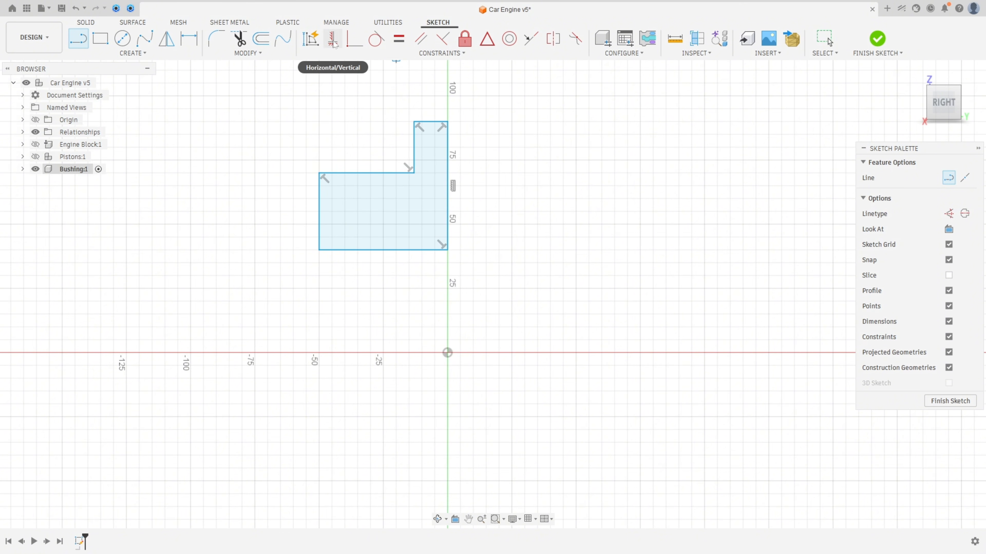
{"action": "left_click", "coordinate": [333, 43]}
{"action": "left_click", "coordinate": [448, 251]}
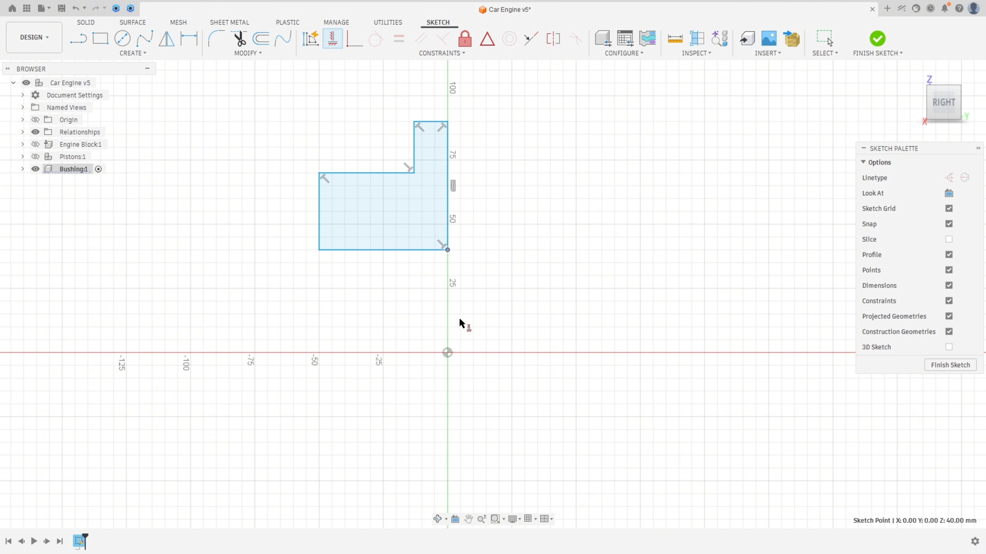
{"action": "left_click", "coordinate": [447, 353]}
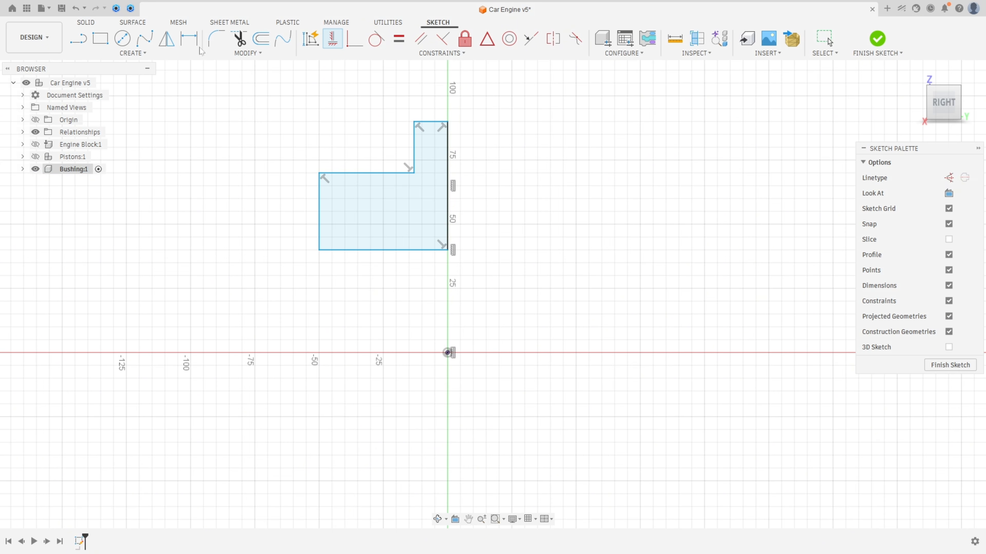
Dimension the distance from the profile's bottom edge to the origin as 38.1 mm
{"action": "left_click", "coordinate": [193, 39]}
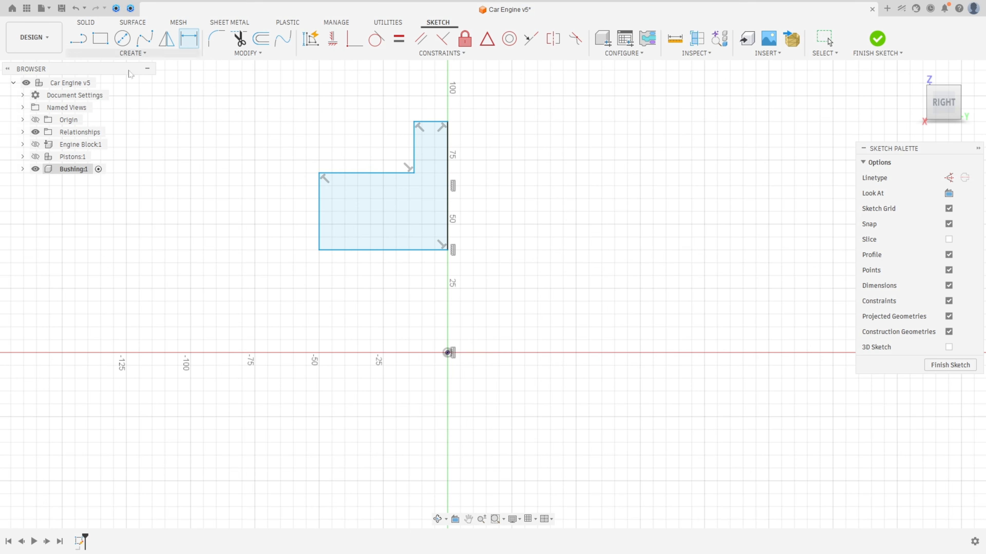
{"action": "left_click", "coordinate": [433, 251]}
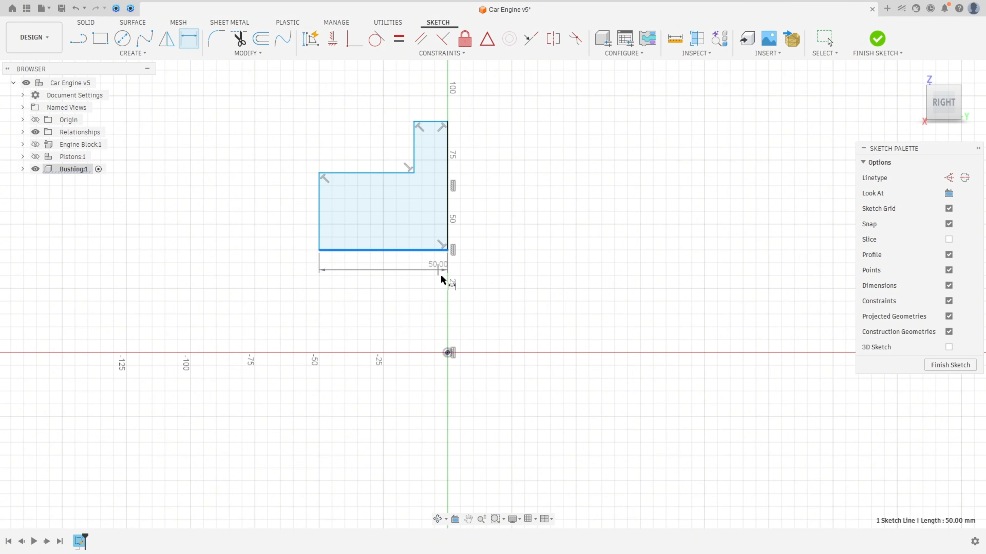
{"action": "left_click", "coordinate": [448, 352]}
{"action": "left_click", "coordinate": [490, 304]}
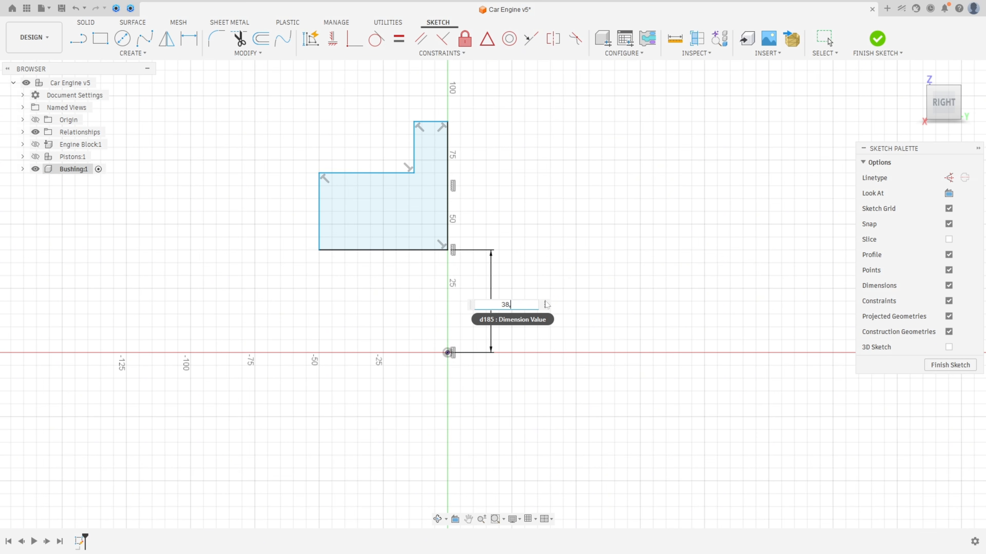
{"action": "type", "text": "38,1"}
{"action": "key", "text": "Return"}
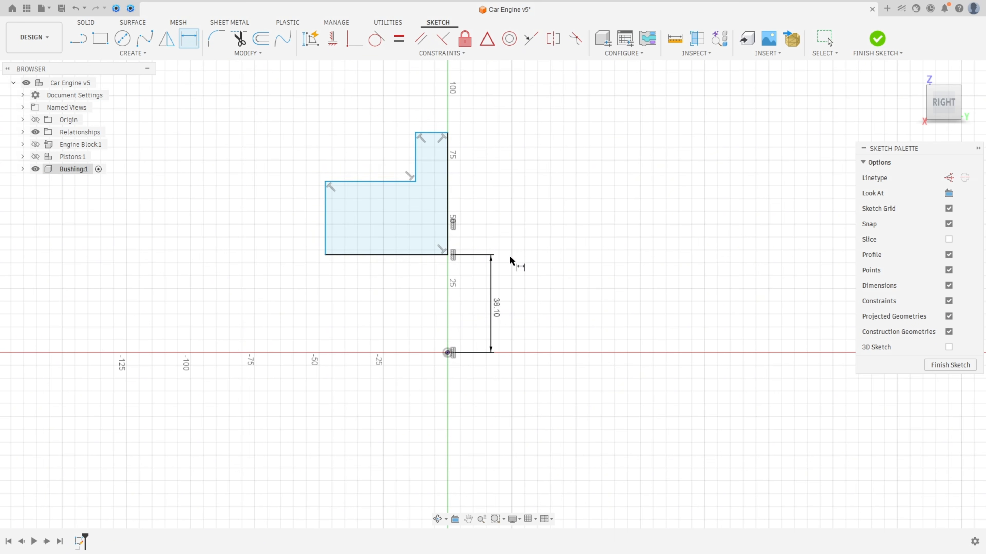
Dimension the profile's top edge 66.04 mm from the origin and move the shoulder edge down to restore the L shape
{"action": "left_click", "coordinate": [438, 134]}
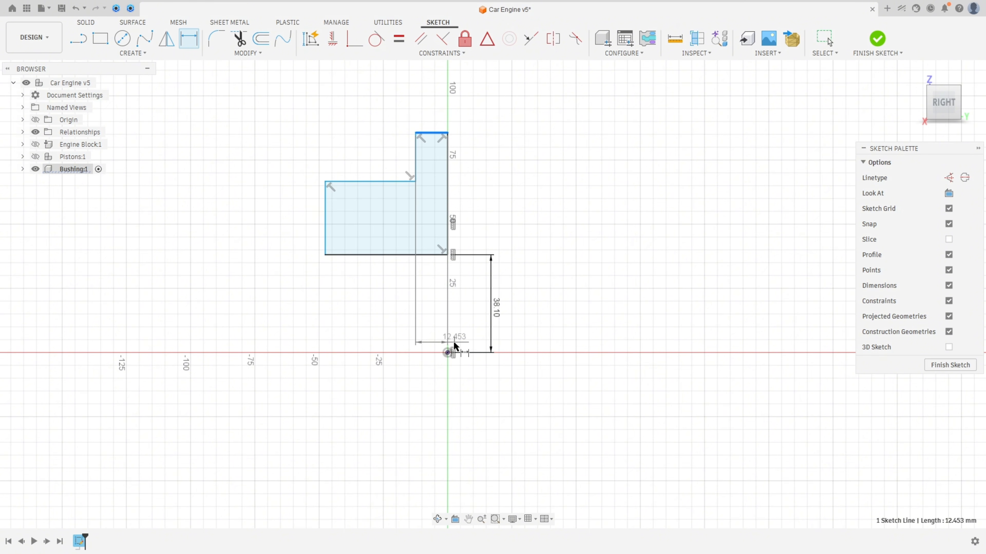
{"action": "left_click", "coordinate": [448, 352]}
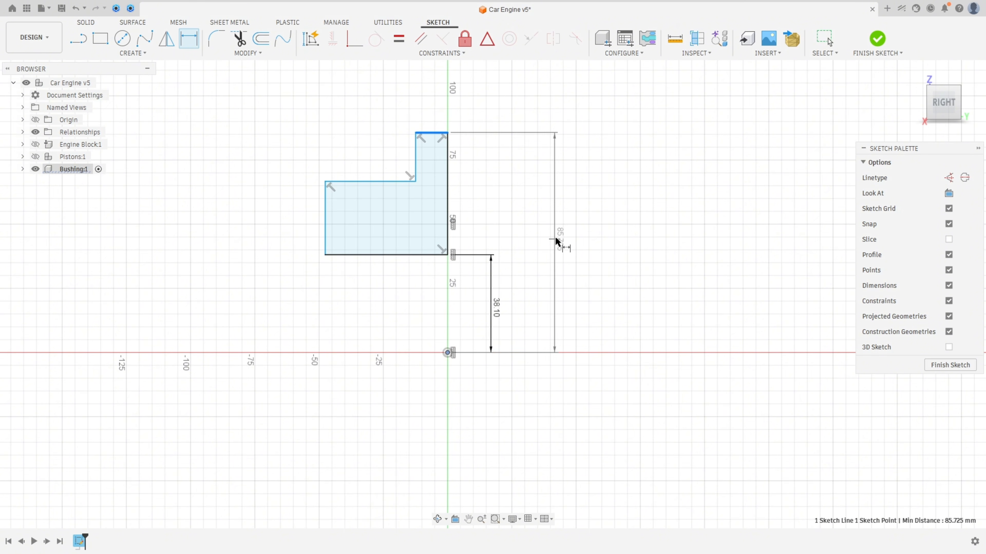
{"action": "left_click", "coordinate": [532, 249]}
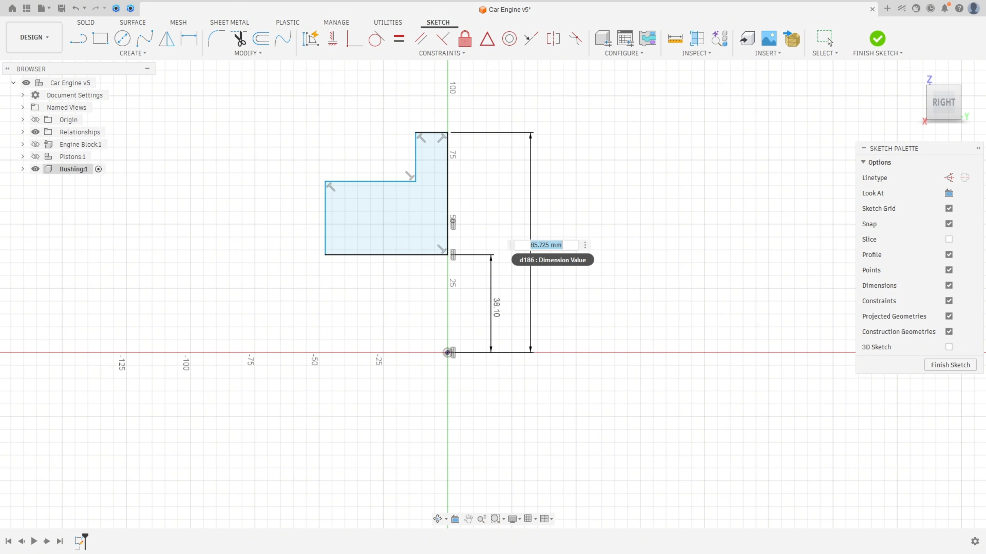
{"action": "type", "text": "66,04"}
{"action": "key", "text": "Return"}
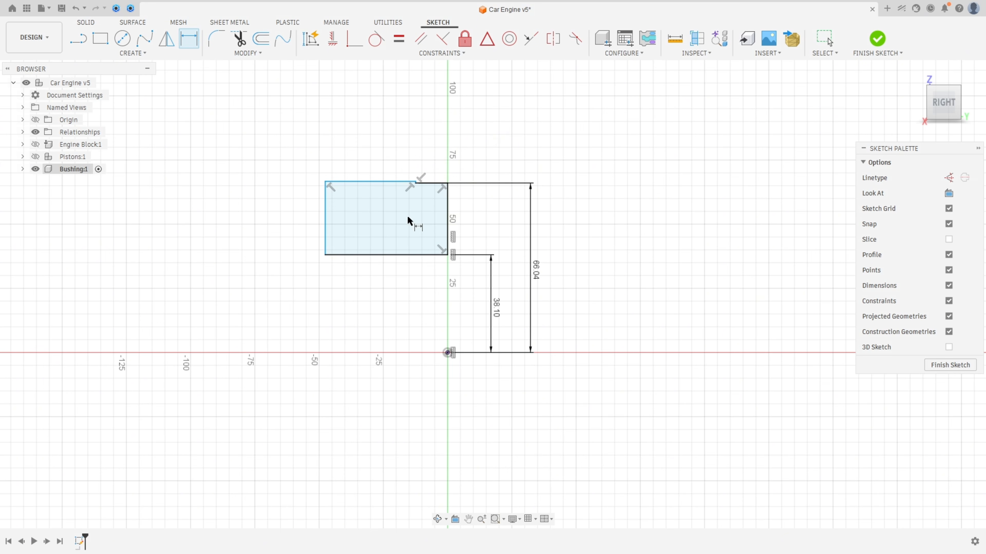
{"action": "key", "text": "Escape"}
{"action": "left_click_drag", "start_coordinate": [384, 189], "coordinate": [379, 216]}
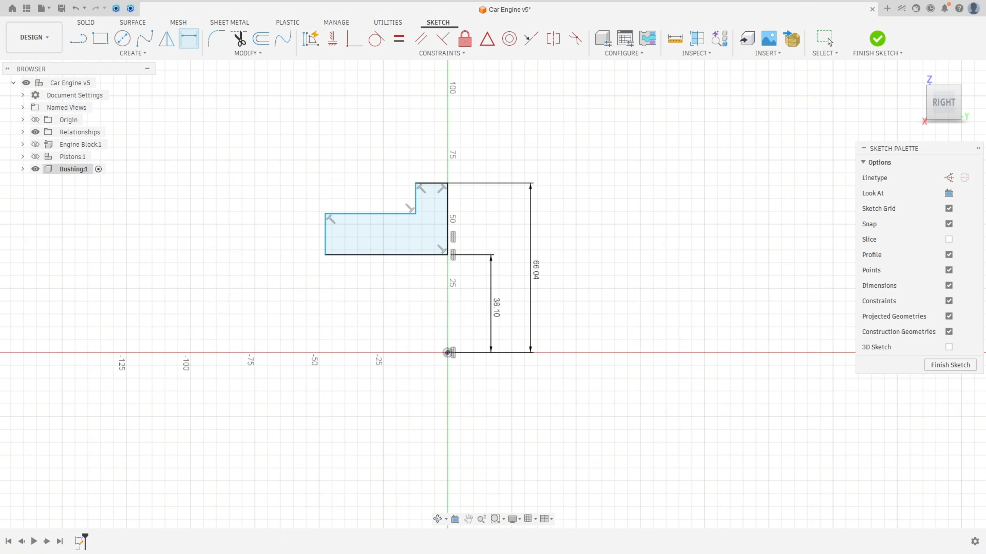
Dimension the horizontal shoulder edge of the profile as 19.5 mm long
{"action": "left_click", "coordinate": [387, 214]}
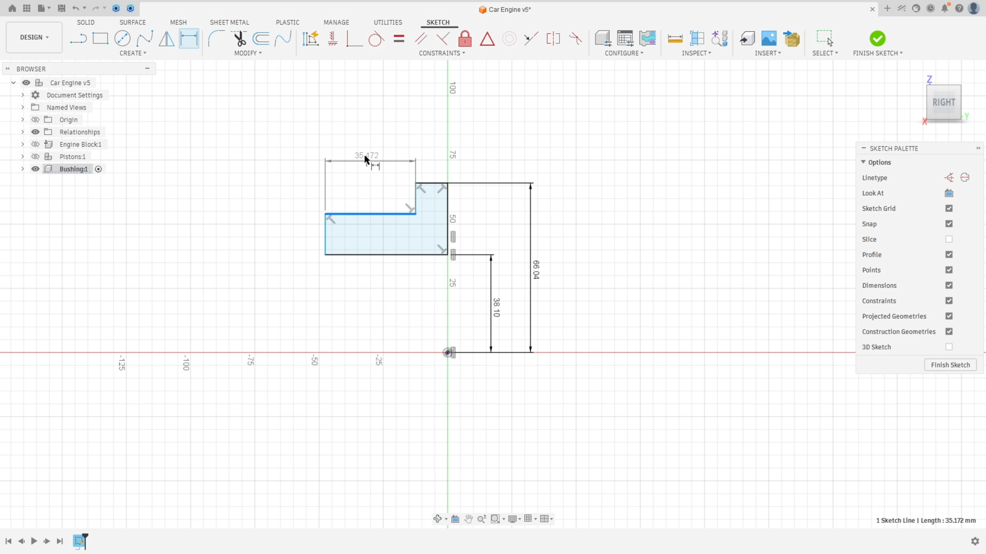
{"action": "left_click", "coordinate": [382, 122]}
{"action": "type", "text": "19,5"}
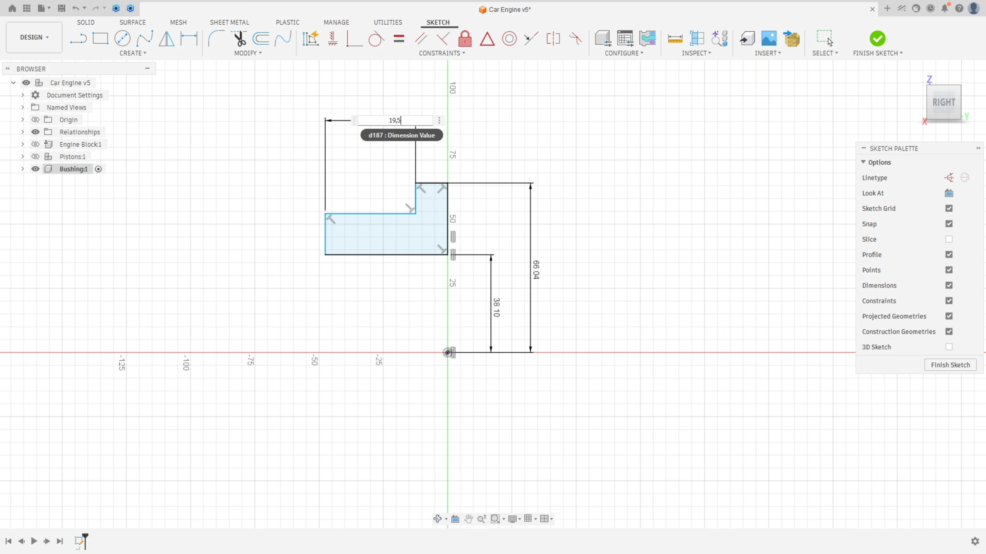
{"action": "key", "text": "Return"}
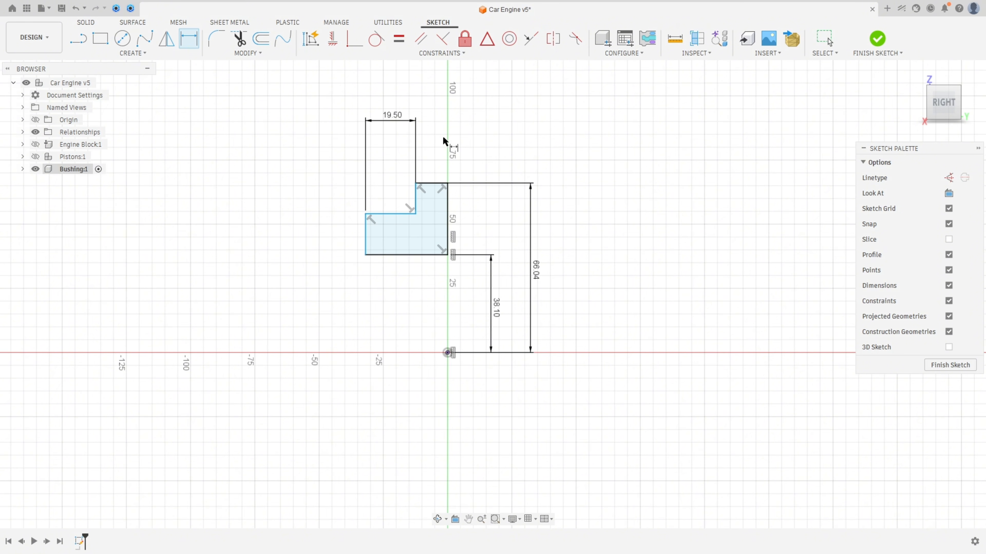
Dimension the short top edge of the profile's flange as 2.54 mm
{"action": "left_click", "coordinate": [433, 183]}
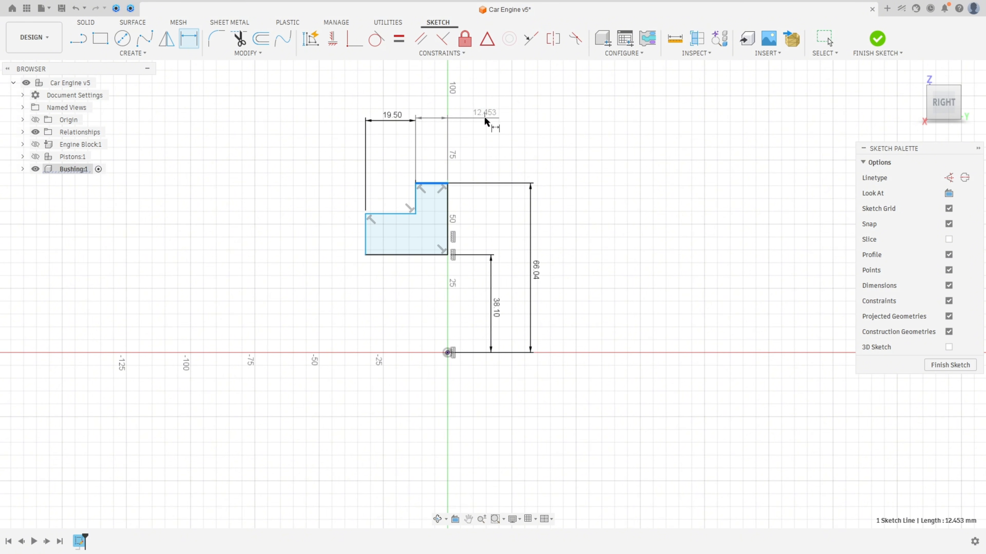
{"action": "left_click", "coordinate": [485, 117]}
{"action": "type", "text": "2,54"}
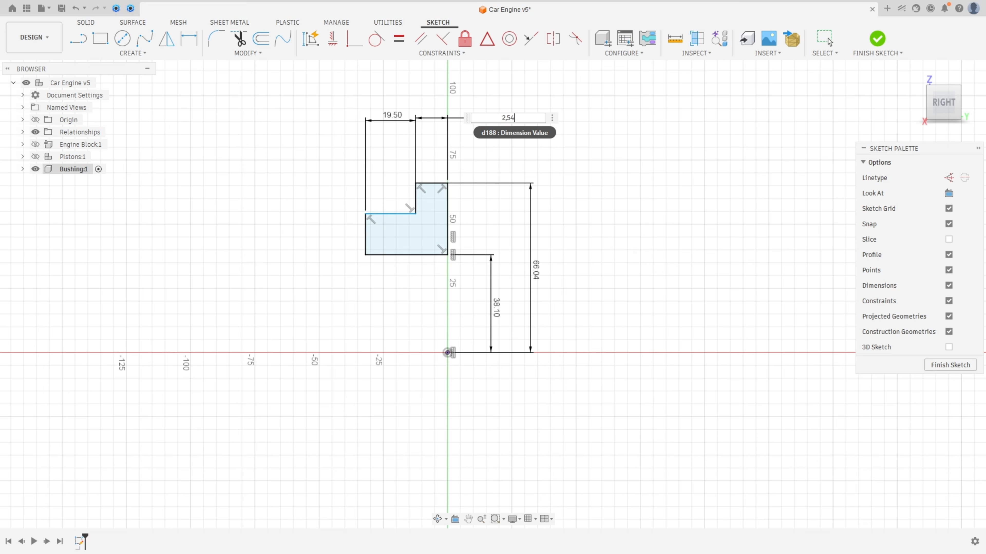
{"action": "key", "text": "Return"}
{"action": "scroll", "coordinate": [435, 193], "scroll_direction": "up", "scroll_amount": 2}
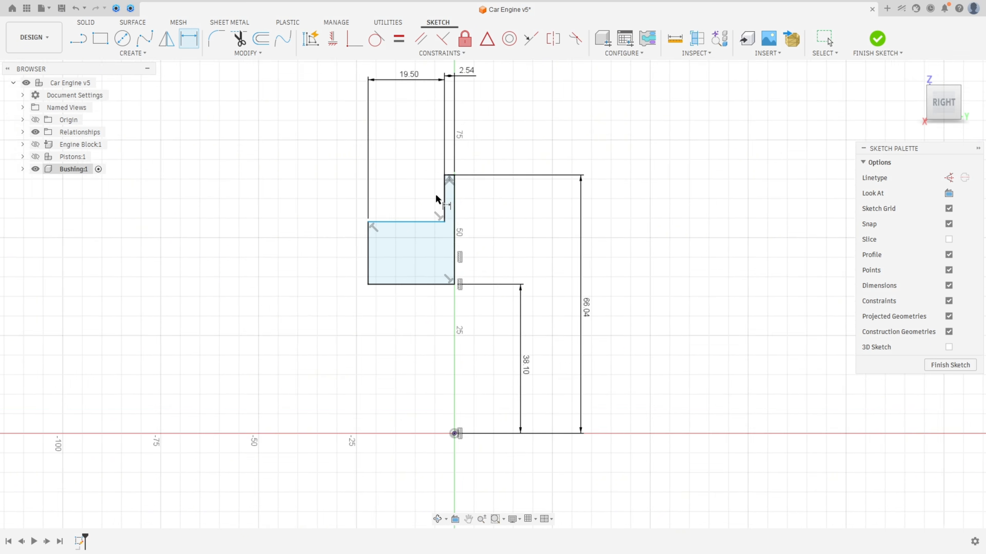
{"action": "scroll", "coordinate": [448, 189], "scroll_direction": "down", "scroll_amount": 1}
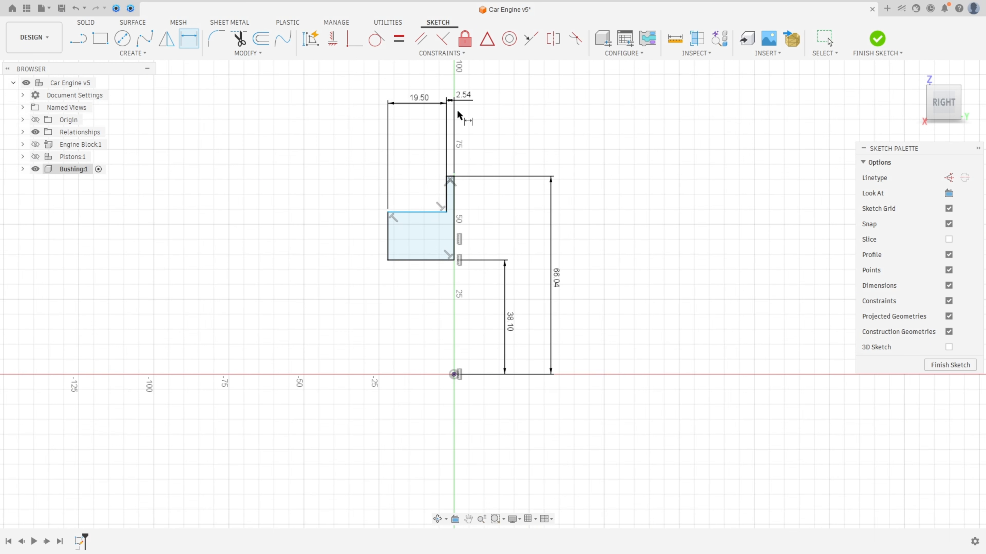
Apply an Equal constraint between the flange's short top edge and its adjacent vertical step edge
{"action": "left_click", "coordinate": [398, 39]}
{"action": "scroll", "coordinate": [449, 180], "scroll_direction": "up", "scroll_amount": 7}
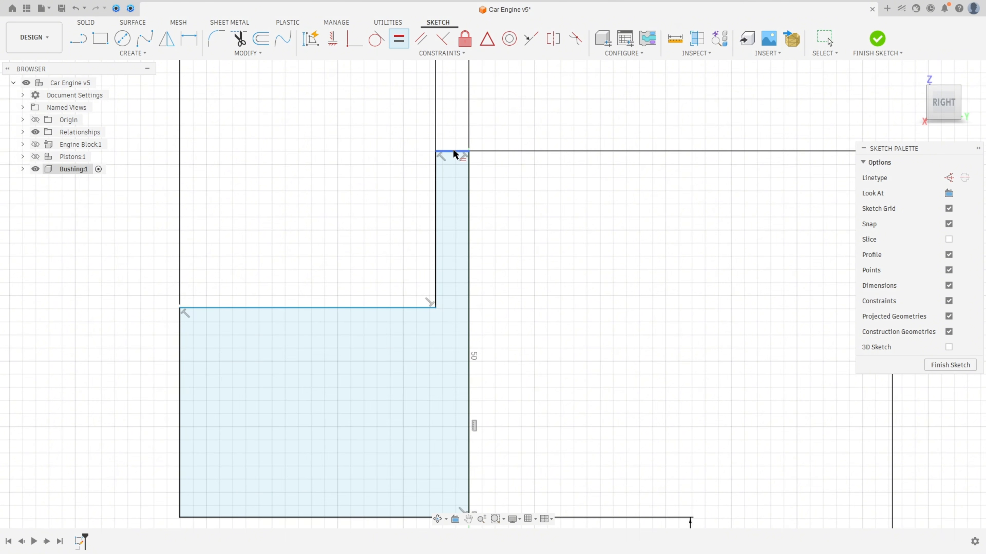
{"action": "left_click", "coordinate": [453, 149]}
{"action": "left_click", "coordinate": [435, 225]}
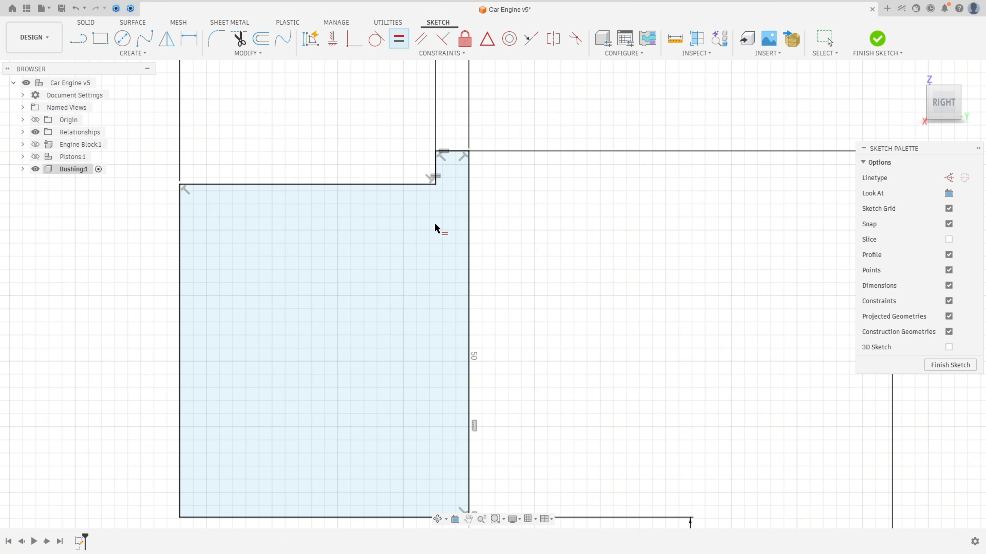
{"action": "scroll", "coordinate": [434, 279], "scroll_direction": "down", "scroll_amount": 5}
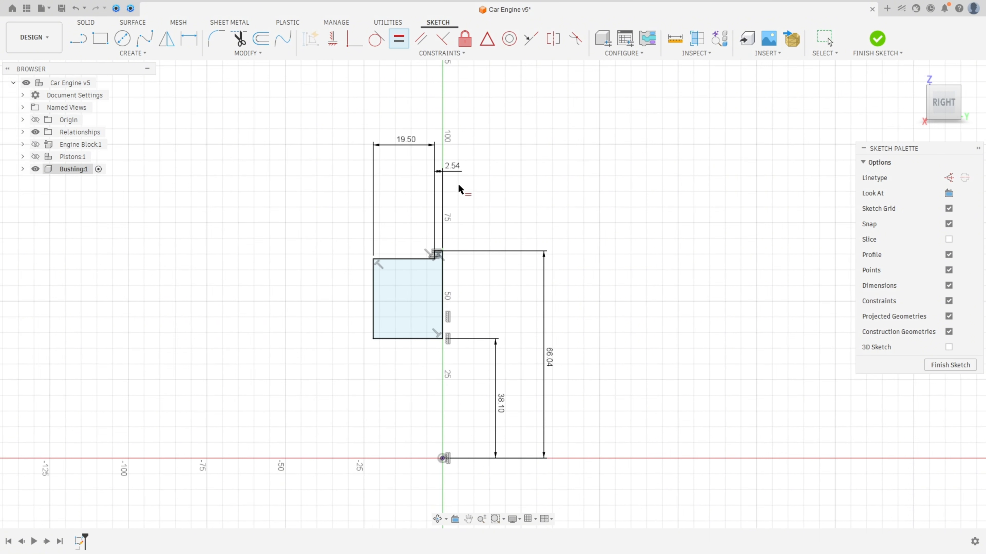
Reposition the 2.54 and 19.50 dimension labels closer to the top of the profile
{"action": "key", "text": "Escape"}
{"action": "left_click_drag", "start_coordinate": [454, 166], "coordinate": [503, 213]}
{"action": "left_click_drag", "start_coordinate": [406, 149], "coordinate": [401, 220]}
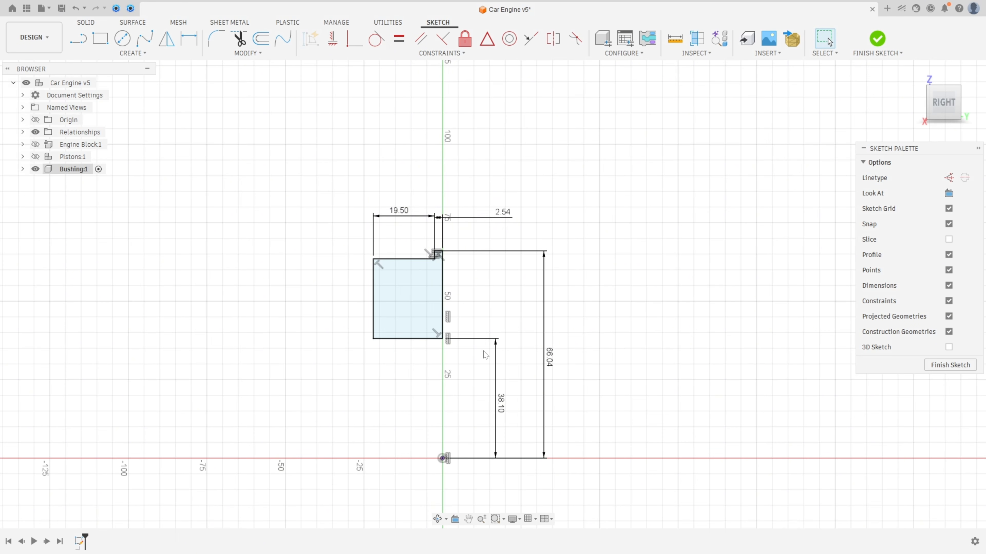
Draw a horizontal construction line about 25 mm long from the origin, running beneath the profile
{"action": "left_click", "coordinate": [77, 39]}
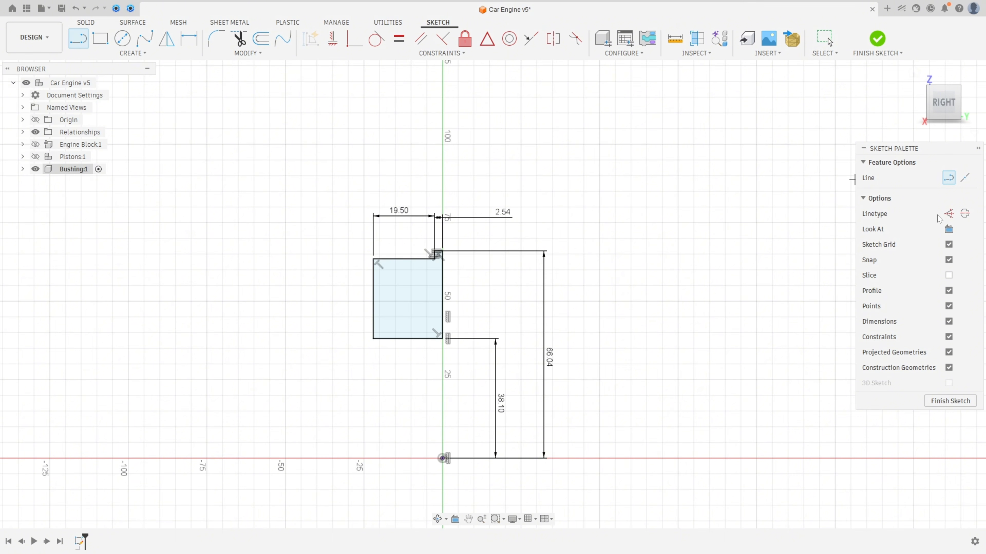
{"action": "left_click", "coordinate": [439, 459]}
{"action": "left_click", "coordinate": [363, 458]}
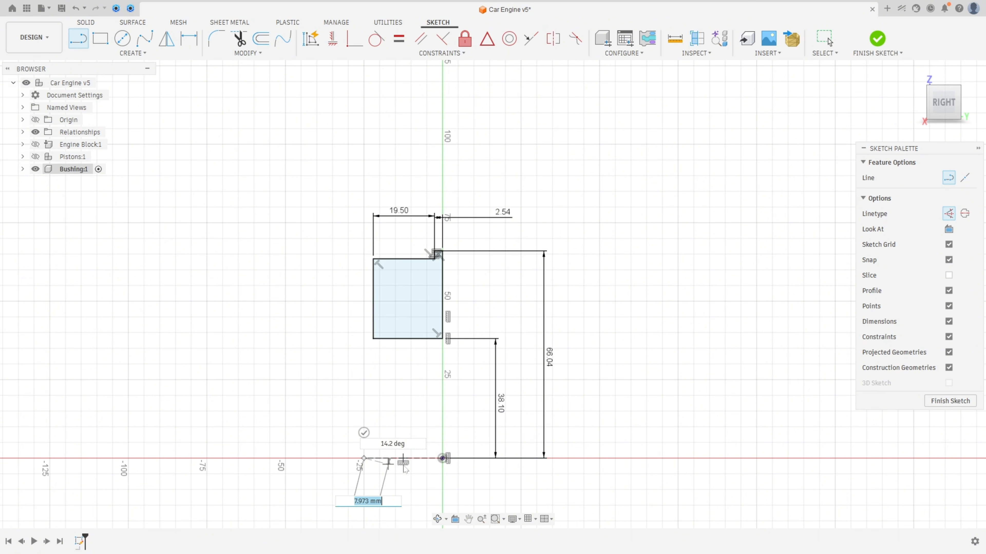
{"action": "key", "text": "Escape"}
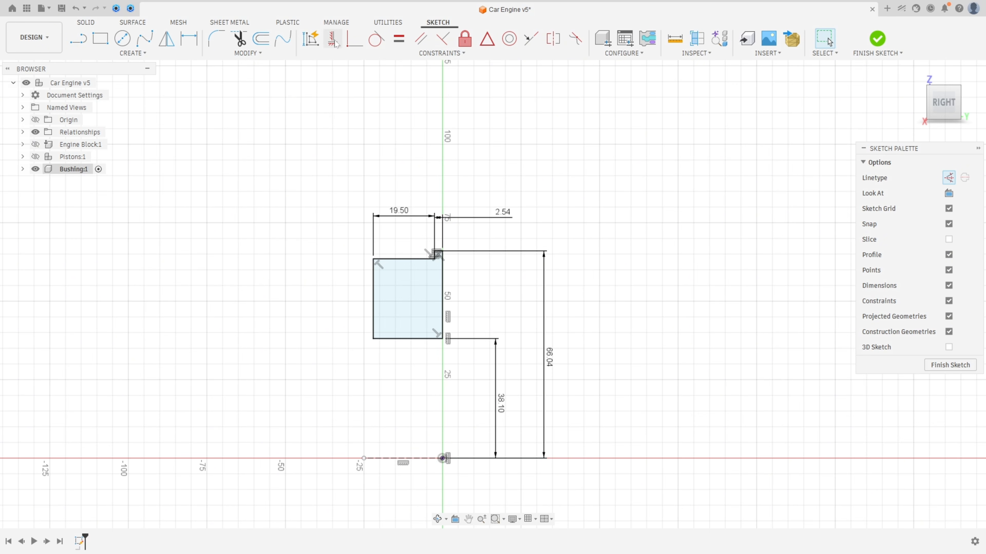
Apply a Horizontal/Vertical constraint aligning the construction line's free endpoint vertically with the profile's lower outer corner
{"action": "left_click", "coordinate": [332, 40]}
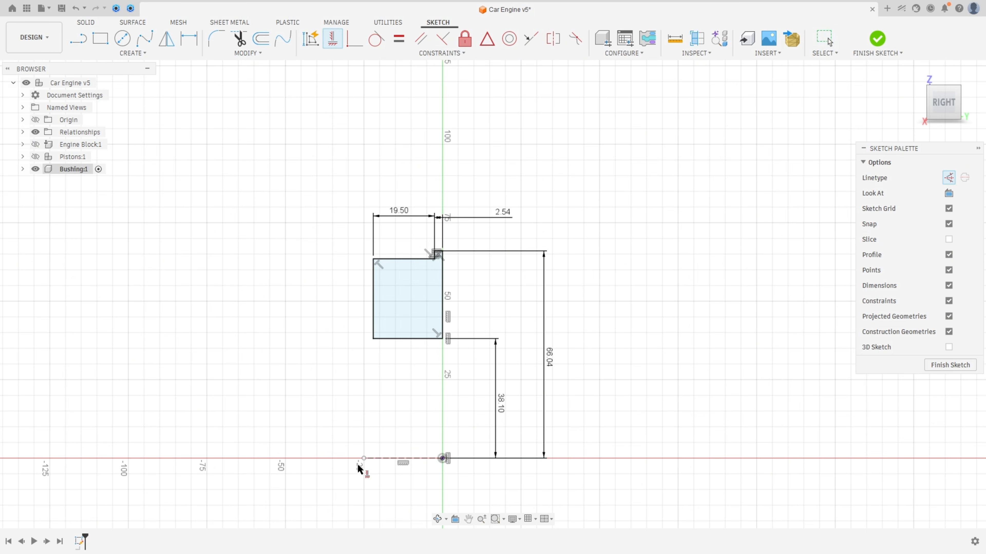
{"action": "left_click", "coordinate": [364, 459]}
{"action": "left_click", "coordinate": [373, 339]}
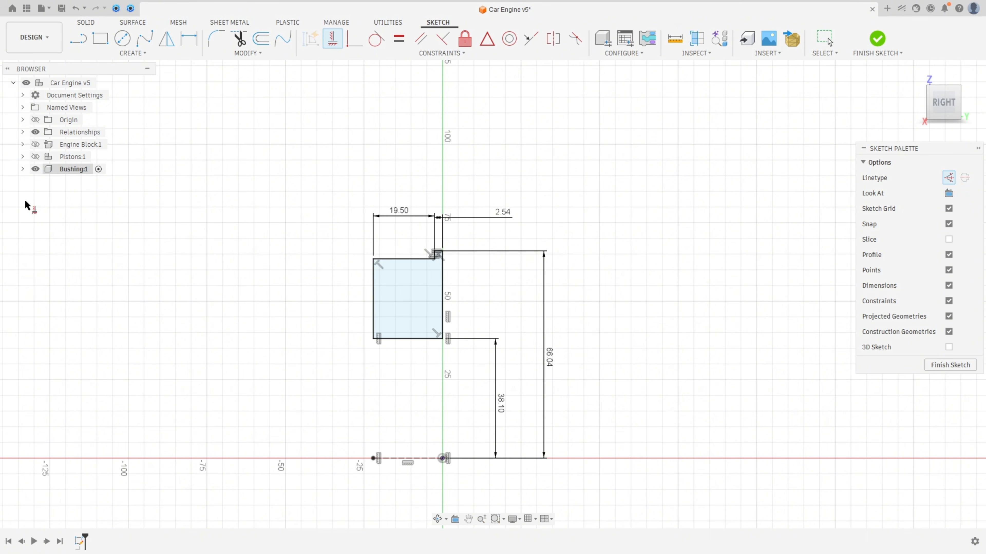
Finish the sketch and revolve the profile 360 degrees around the construction line as a new body
{"action": "left_click", "coordinate": [22, 170]}
{"action": "left_click", "coordinate": [32, 194]}
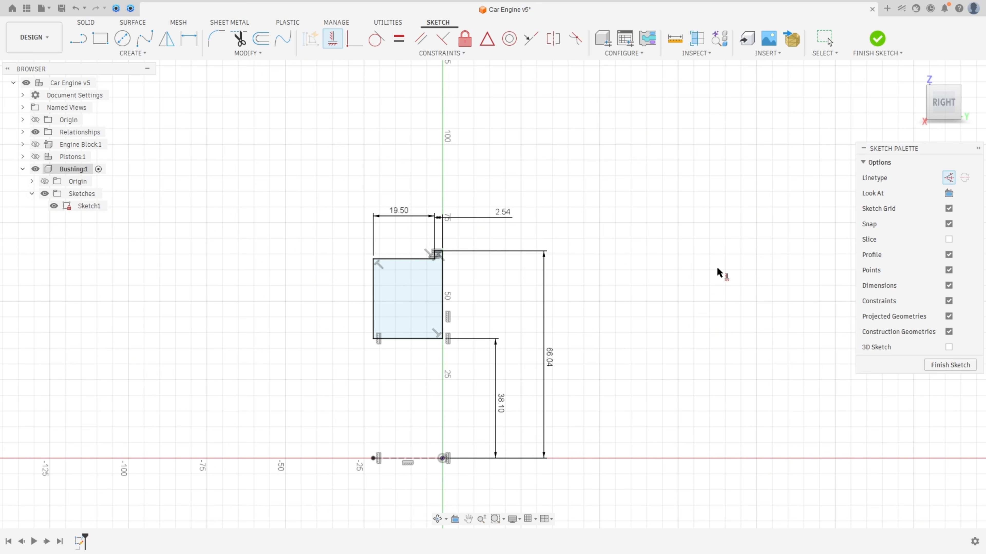
{"action": "left_click", "coordinate": [875, 40]}
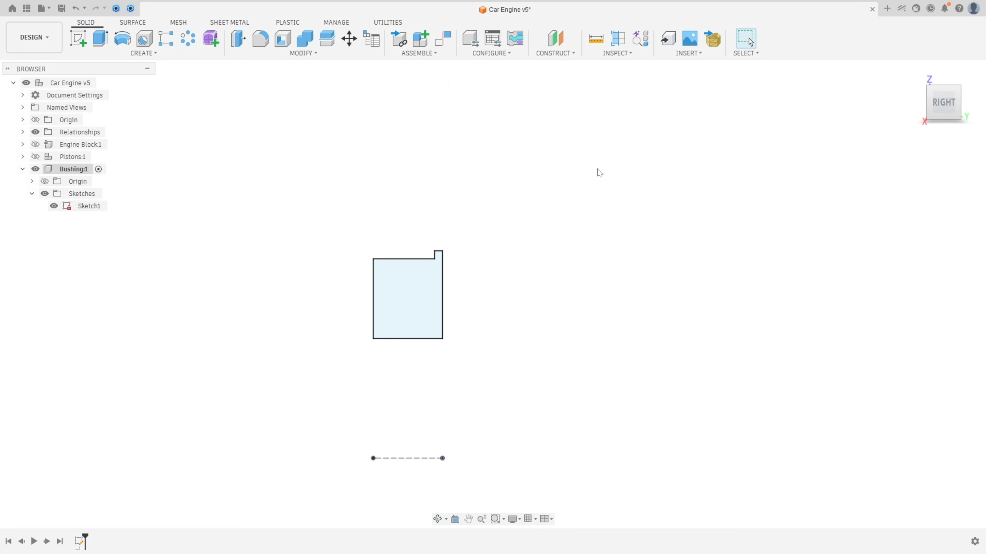
{"action": "left_click", "coordinate": [121, 40]}
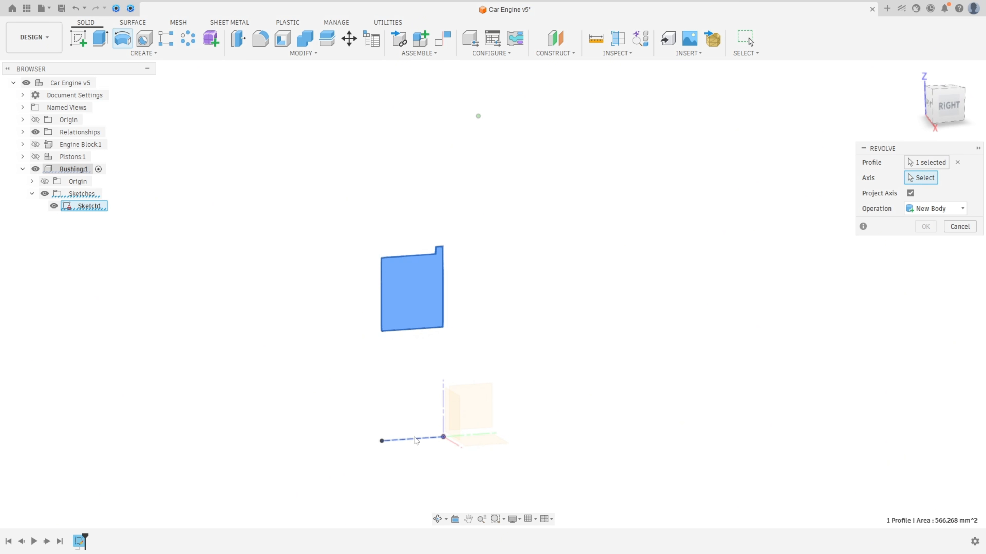
{"action": "left_click", "coordinate": [414, 440]}
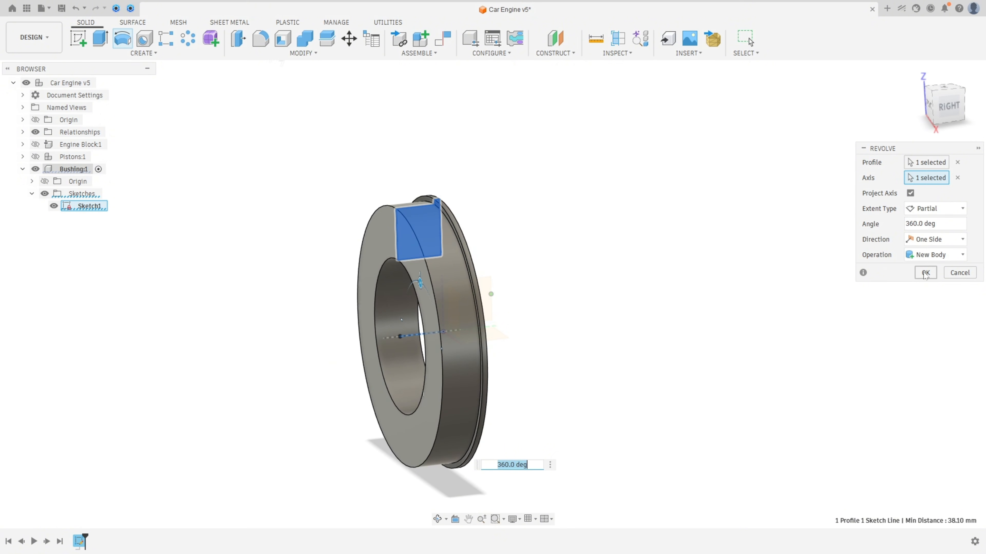
{"action": "left_click", "coordinate": [925, 272]}
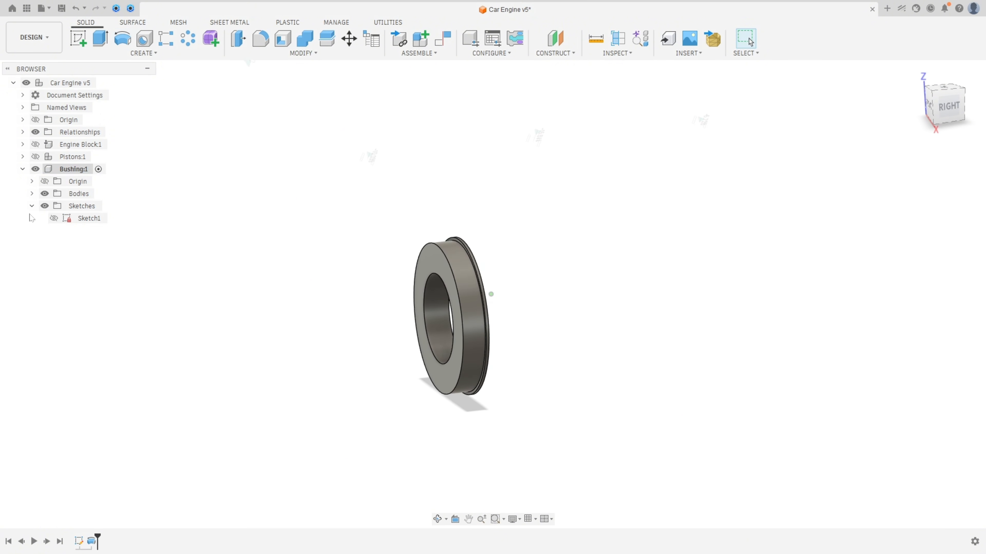
Create a component from the revolved Body1 inside the Bushing component
{"action": "left_click", "coordinate": [32, 194]}
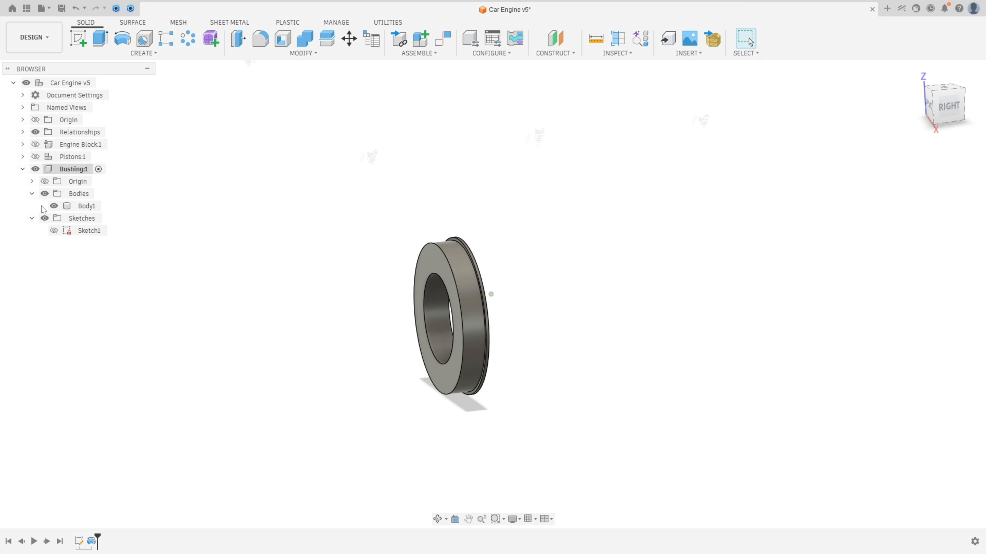
{"action": "right_click", "coordinate": [86, 210]}
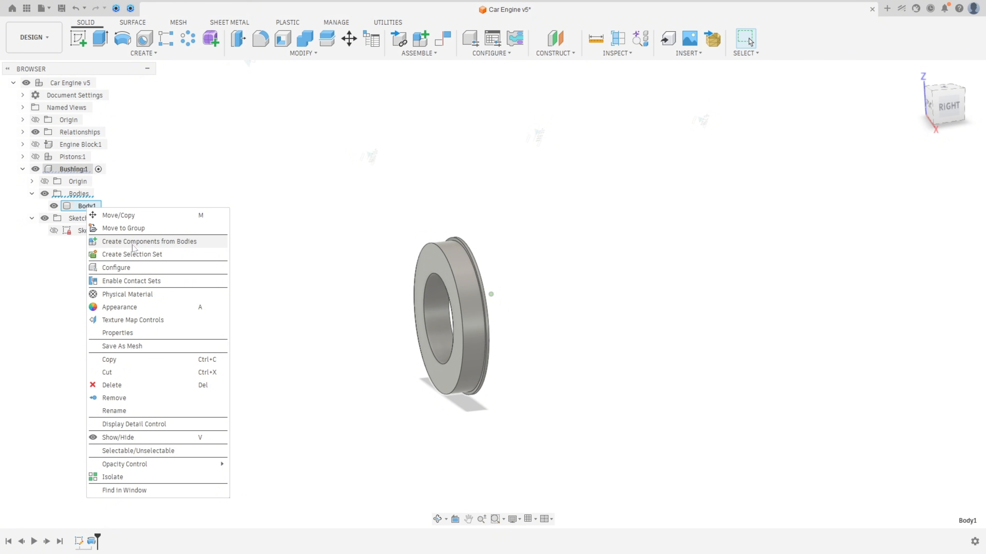
{"action": "left_click", "coordinate": [144, 243]}
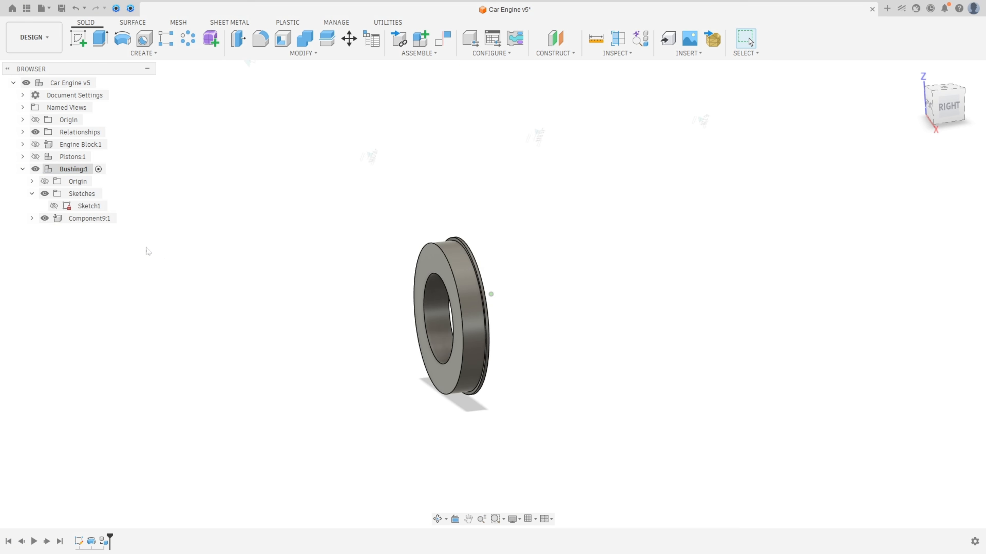
Rename the new component under the Bushing assembly as Bushing
{"action": "right_click", "coordinate": [89, 224]}
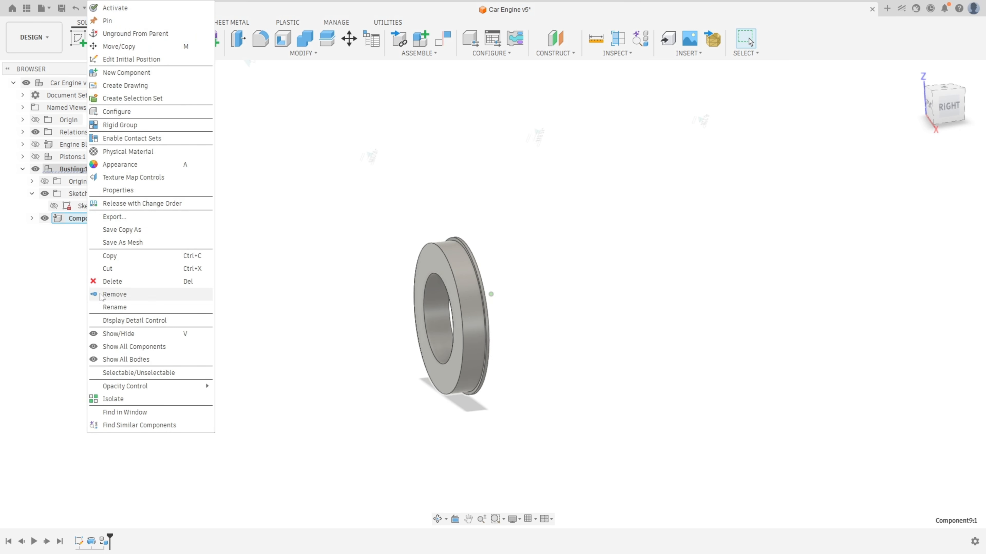
{"action": "left_click", "coordinate": [113, 307]}
{"action": "type", "text": "Bushing"}
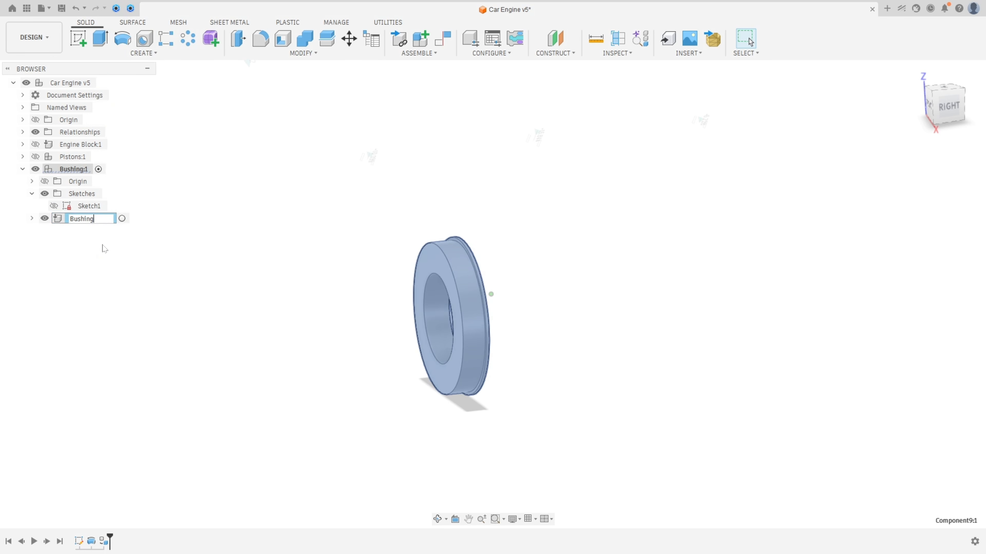
{"action": "key", "text": "Return"}
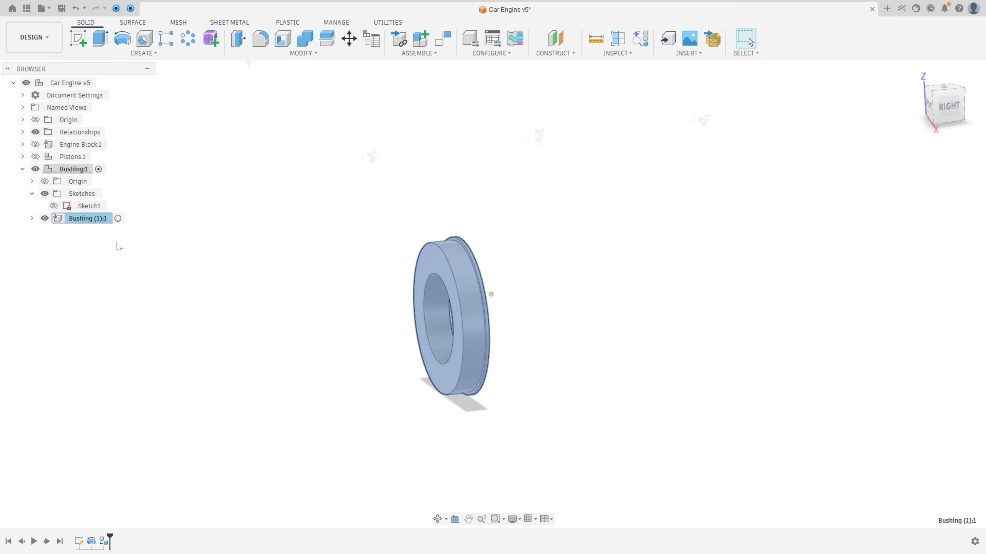
{"action": "left_click", "coordinate": [249, 248]}
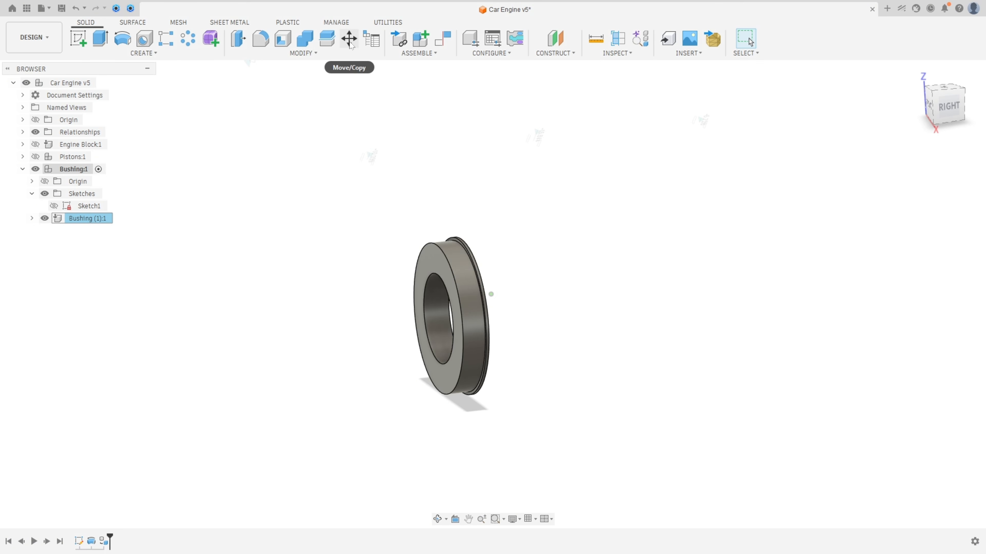
Create a copy of the bushing component, offset -80 mm in the Z distance with Move/Copy
{"action": "left_click", "coordinate": [350, 42]}
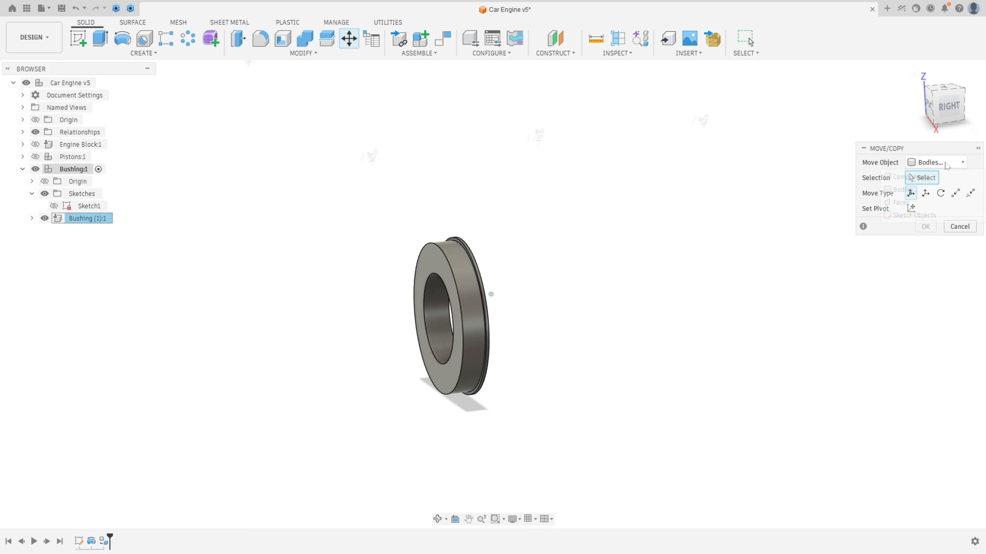
{"action": "left_click", "coordinate": [934, 162]}
{"action": "left_click", "coordinate": [935, 196]}
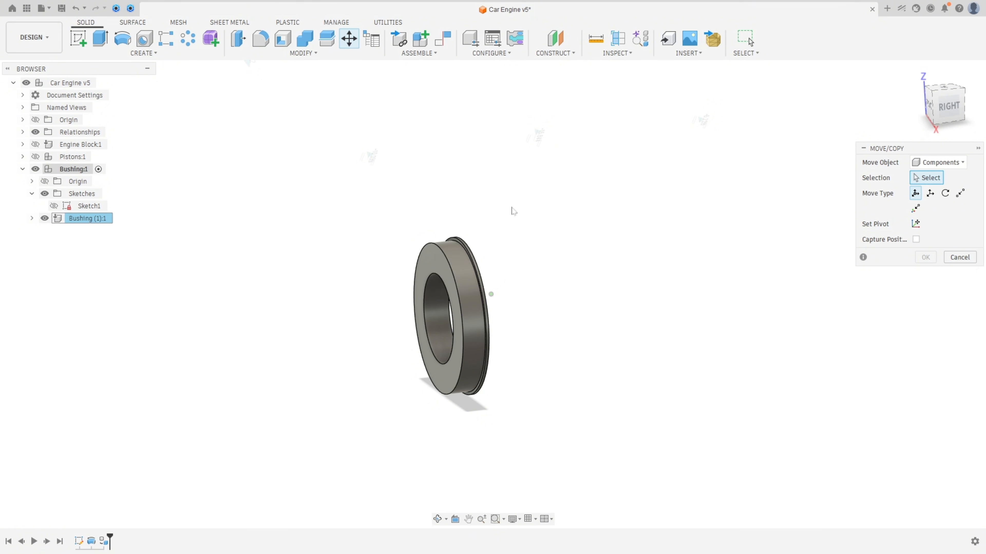
{"action": "left_click", "coordinate": [462, 249]}
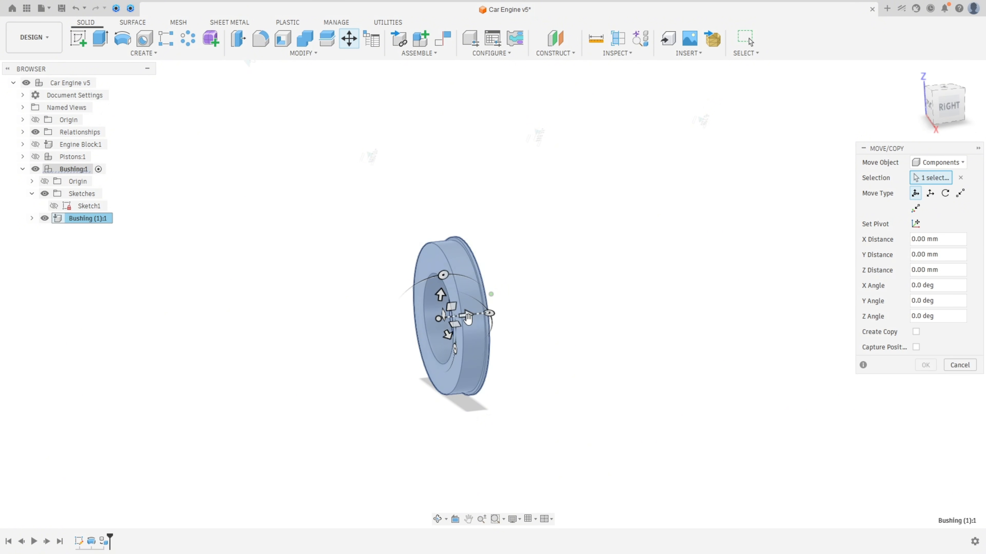
{"action": "left_click_drag", "start_coordinate": [467, 318], "coordinate": [473, 315]}
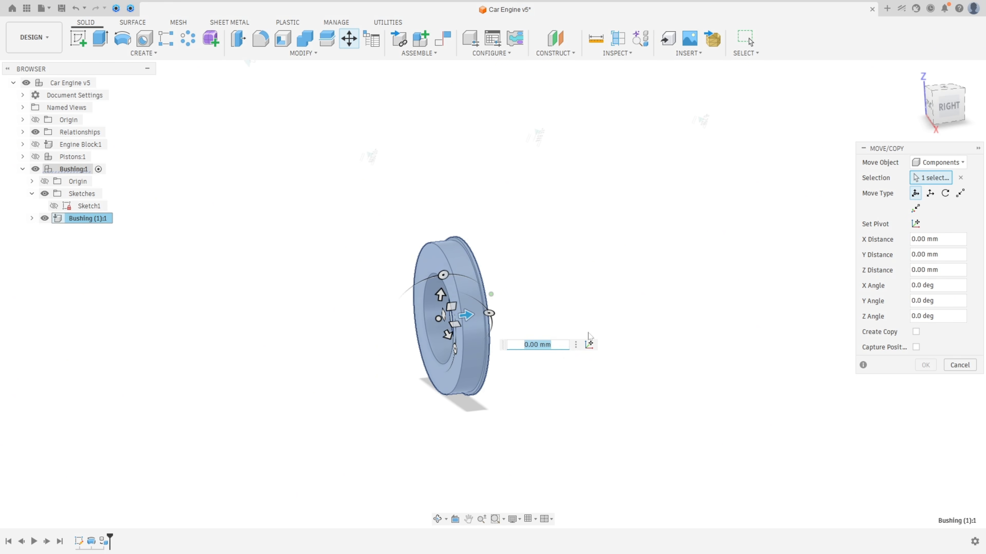
{"action": "left_click", "coordinate": [916, 333]}
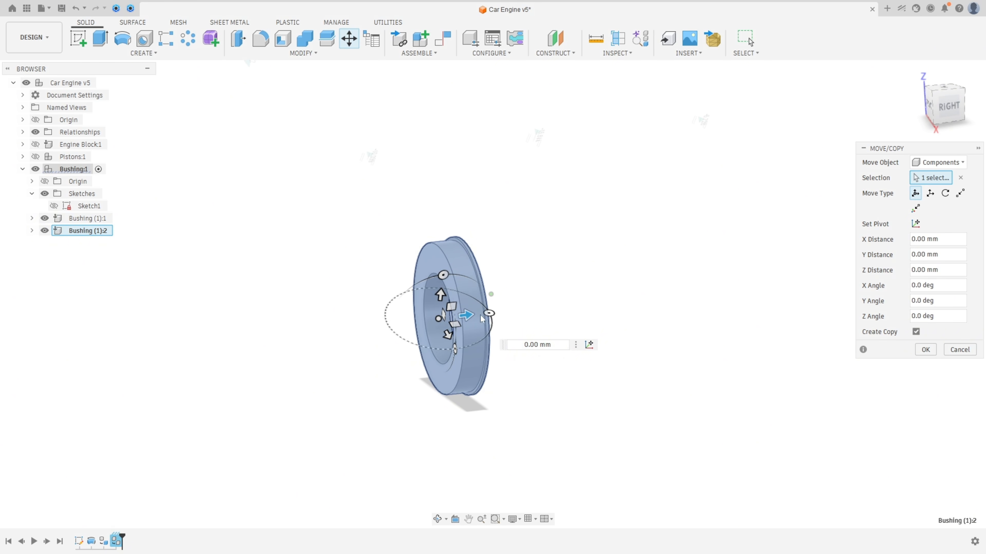
{"action": "left_click_drag", "start_coordinate": [466, 316], "coordinate": [366, 324]}
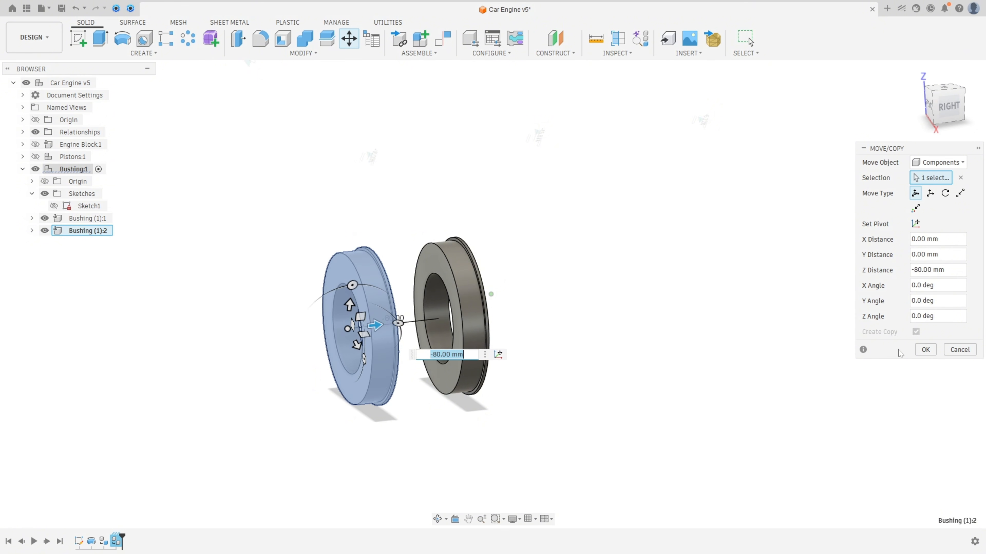
{"action": "left_click", "coordinate": [926, 350]}
Activate the top-level Car Engine assembly and show the Pistons and Engine Block components
{"action": "middle_click_drag", "start_coordinate": [229, 158], "coordinate": [326, 208], "text": "shift"}
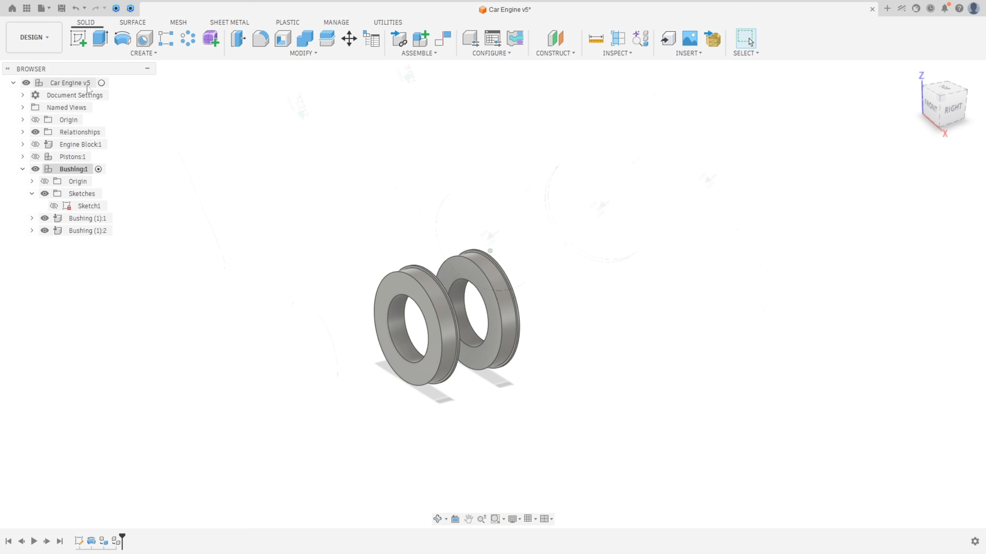
{"action": "left_click", "coordinate": [101, 83]}
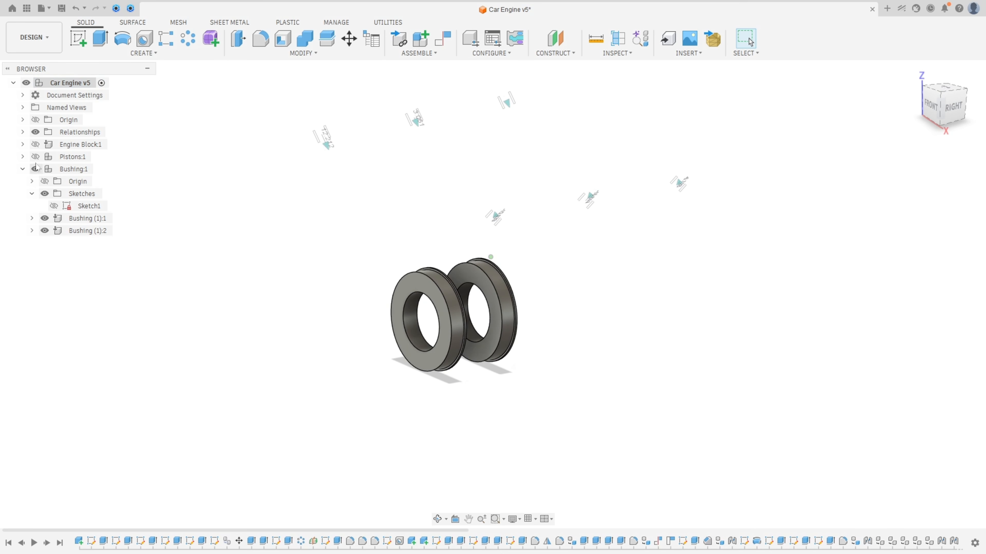
{"action": "left_click", "coordinate": [35, 157]}
{"action": "left_click", "coordinate": [35, 145]}
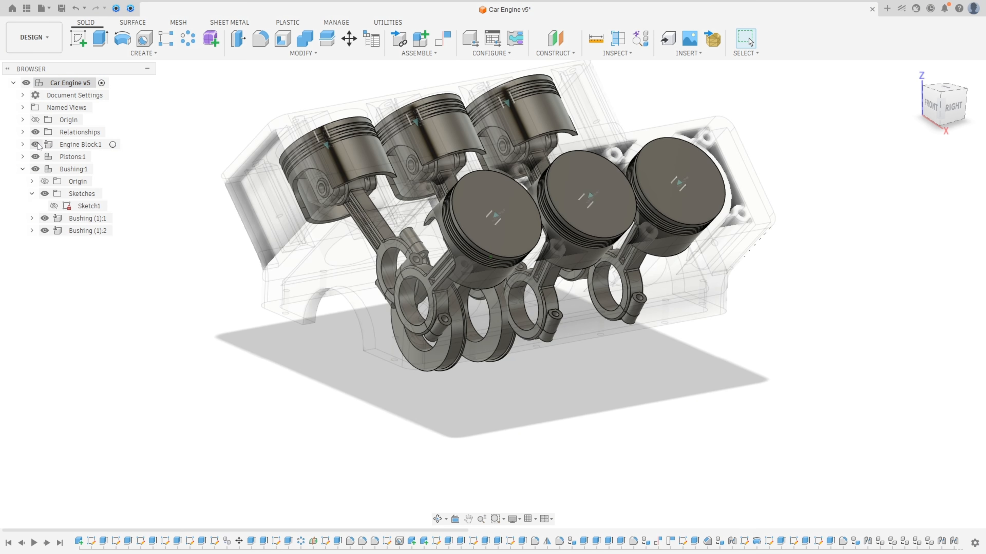
Move the pair of bushings out from under the pistons to the open space beside the engine block
{"action": "middle_click_drag", "start_coordinate": [287, 407], "coordinate": [361, 372], "text": "shift"}
{"action": "left_click_drag", "start_coordinate": [438, 333], "coordinate": [180, 337]}
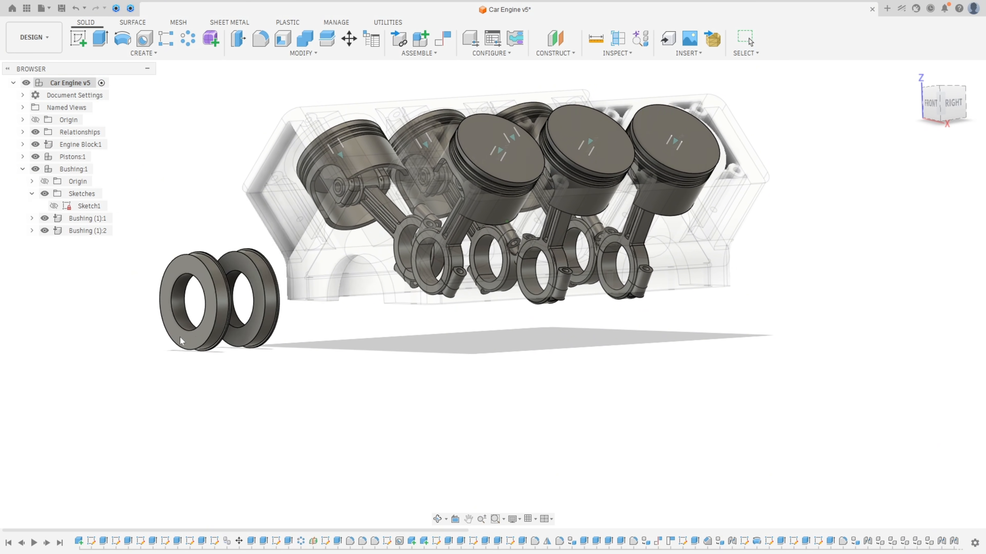
{"action": "middle_click_drag", "start_coordinate": [156, 334], "coordinate": [261, 154], "text": "shift"}
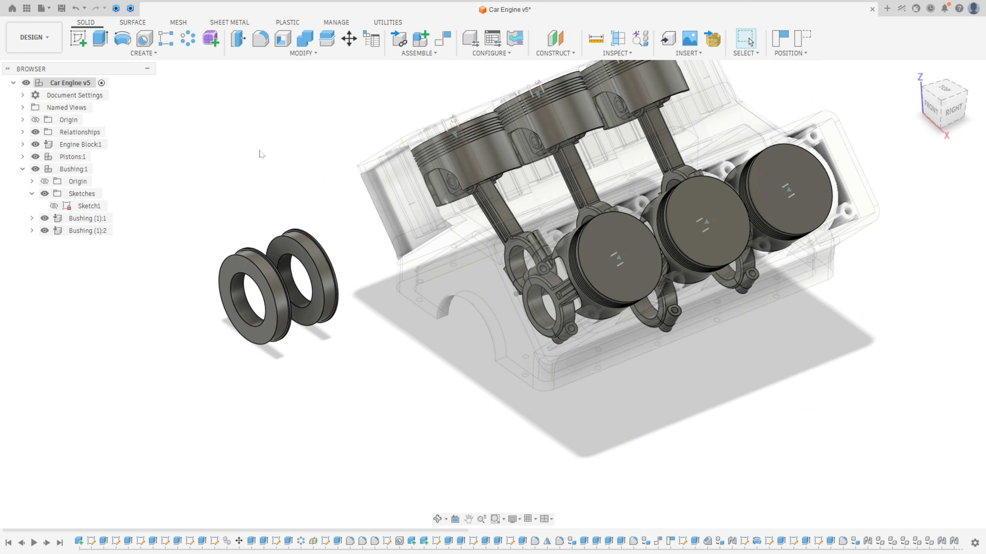
{"action": "scroll", "coordinate": [90, 291], "scroll_direction": "up", "scroll_amount": 1}
Unground Bushing (1):2 from its parent and pull the two bushings apart from each other
{"action": "right_click", "coordinate": [76, 230]}
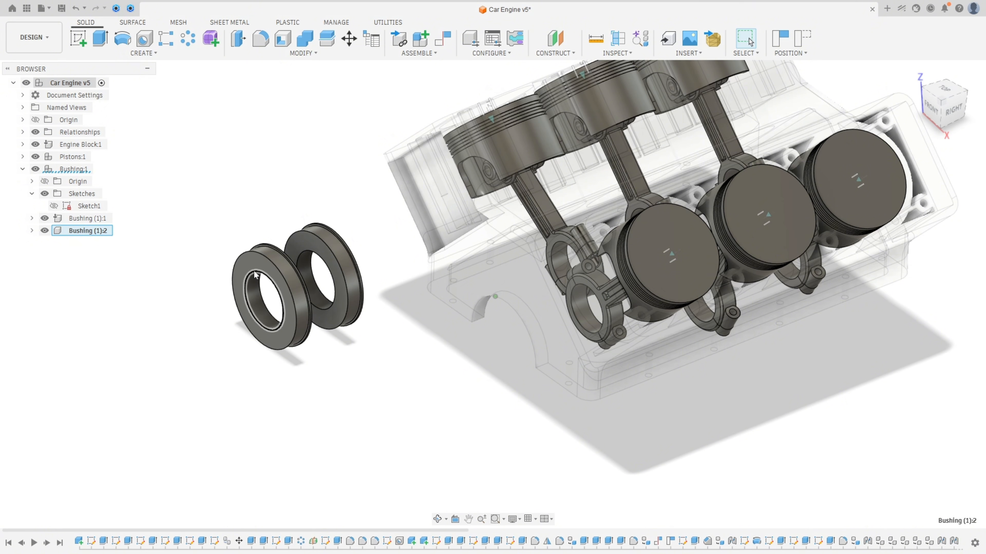
{"action": "left_click_drag", "start_coordinate": [252, 271], "coordinate": [196, 299]}
{"action": "left_click_drag", "start_coordinate": [310, 237], "coordinate": [291, 220]}
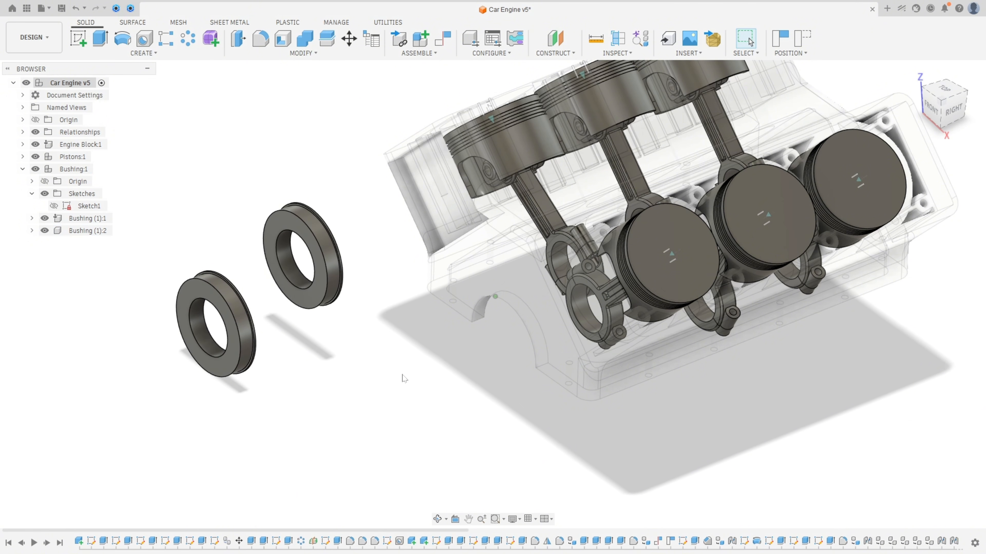
Create a joint from the flange's inner edge on Bushing (1):1 to the front crankshaft arch of the engine block
{"action": "left_click", "coordinate": [416, 57]}
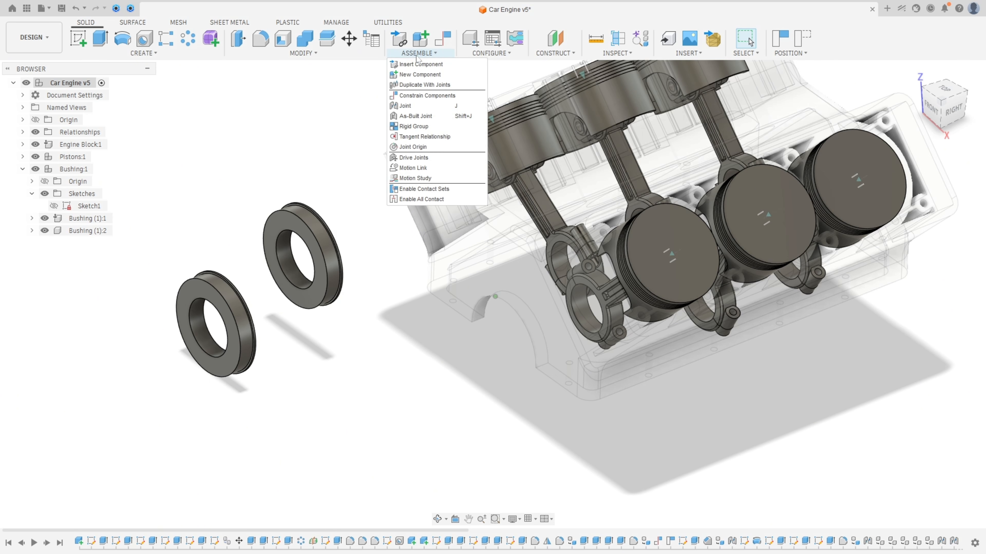
{"action": "left_click", "coordinate": [409, 110]}
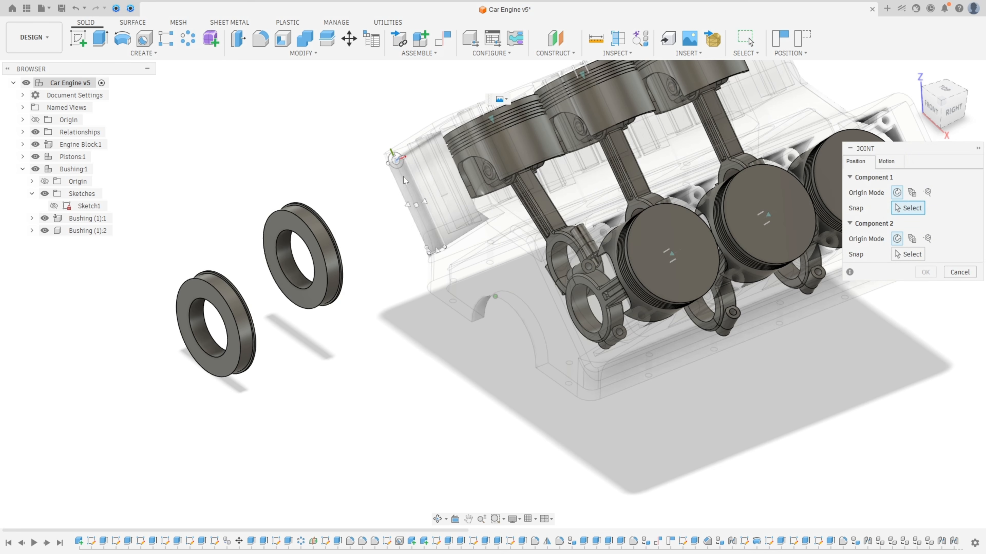
{"action": "scroll", "coordinate": [320, 217], "scroll_direction": "up", "scroll_amount": 10}
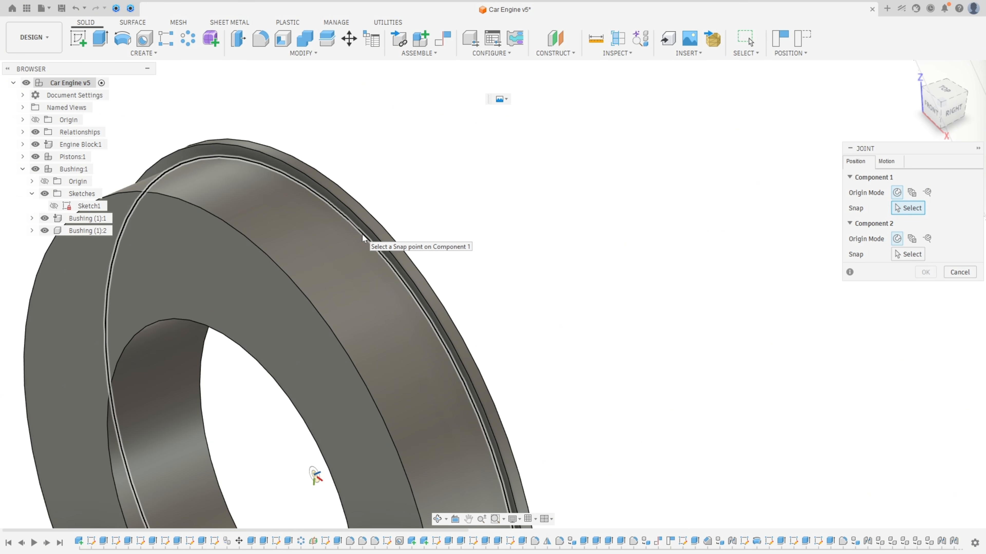
{"action": "left_click", "coordinate": [362, 238]}
{"action": "scroll", "coordinate": [484, 357], "scroll_direction": "down", "scroll_amount": 10}
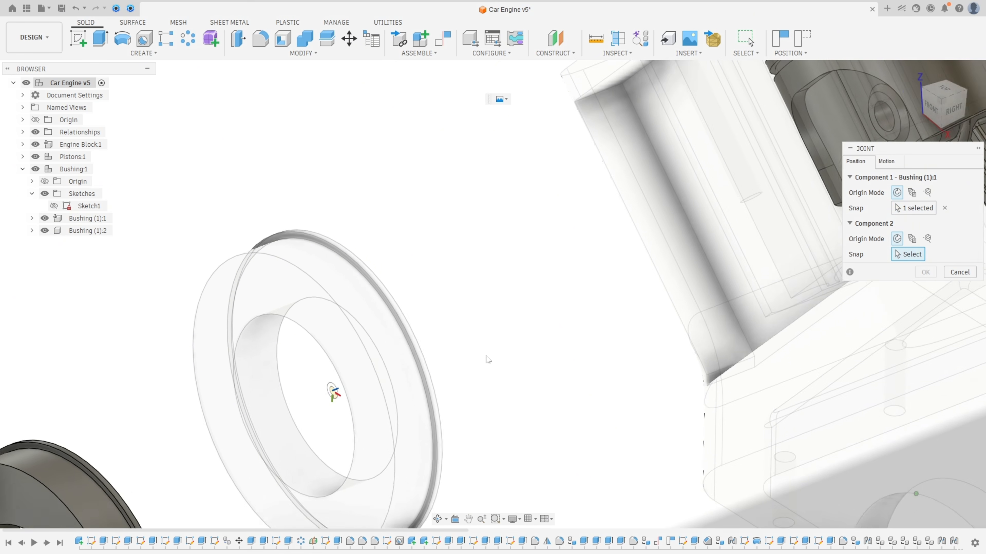
{"action": "scroll", "coordinate": [500, 361], "scroll_direction": "up", "scroll_amount": 5}
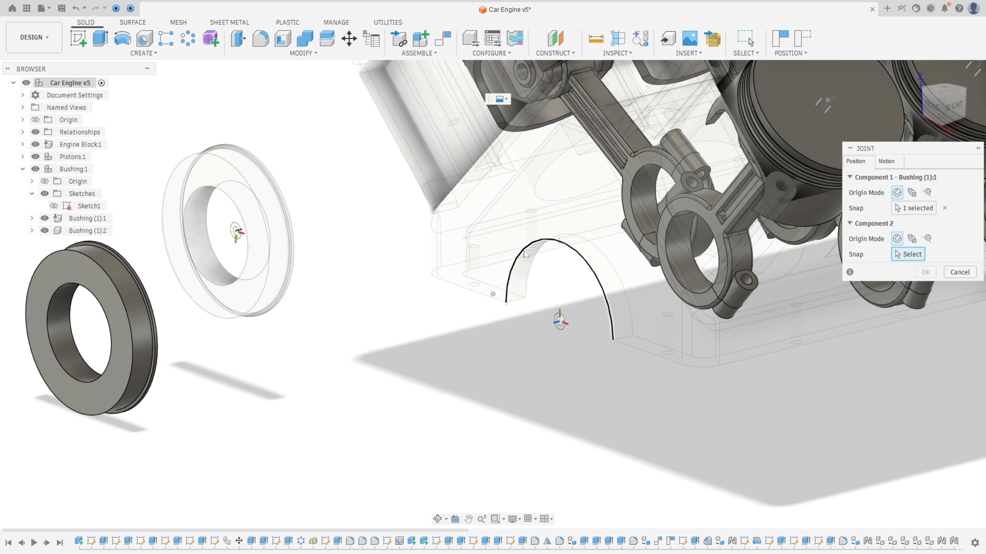
{"action": "middle_click_drag", "start_coordinate": [526, 254], "coordinate": [505, 268]}
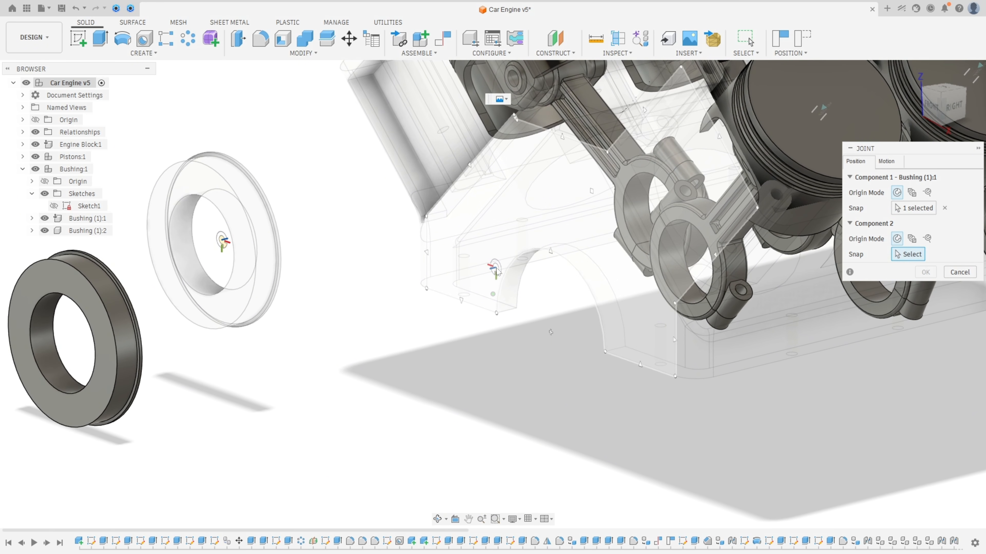
{"action": "left_click", "coordinate": [503, 280]}
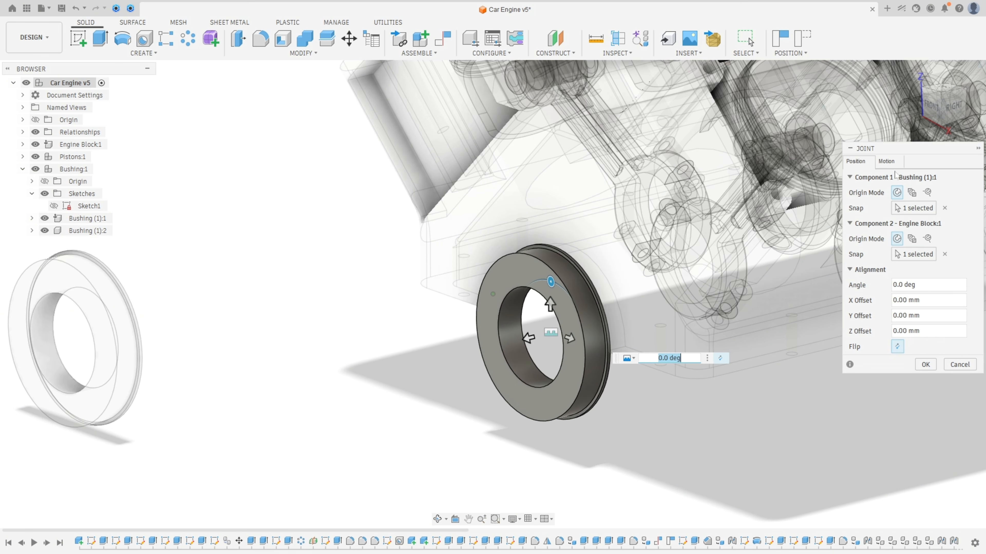
Flip the bushing's direction in the joint and accept the joint
{"action": "left_click", "coordinate": [886, 161]}
{"action": "left_click", "coordinate": [855, 161]}
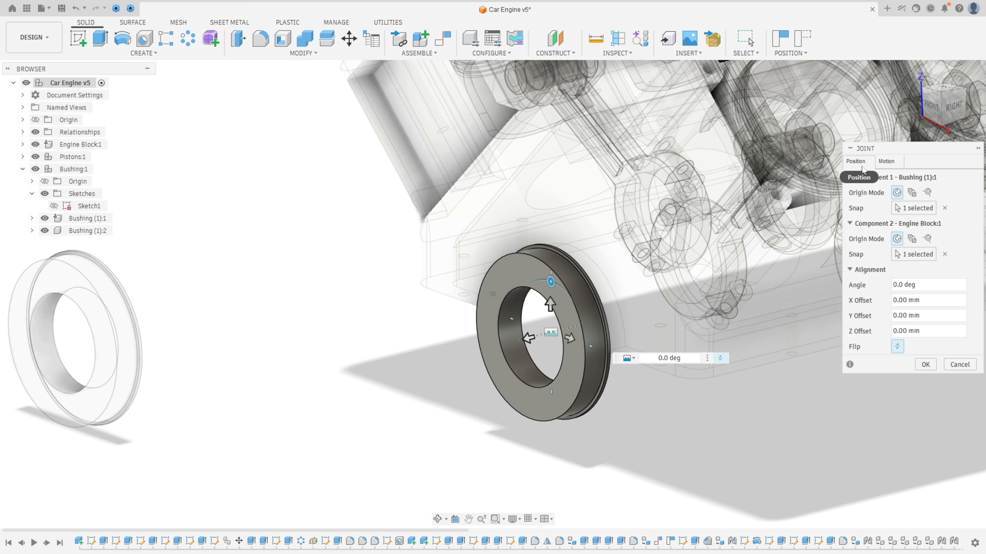
{"action": "left_click", "coordinate": [897, 348]}
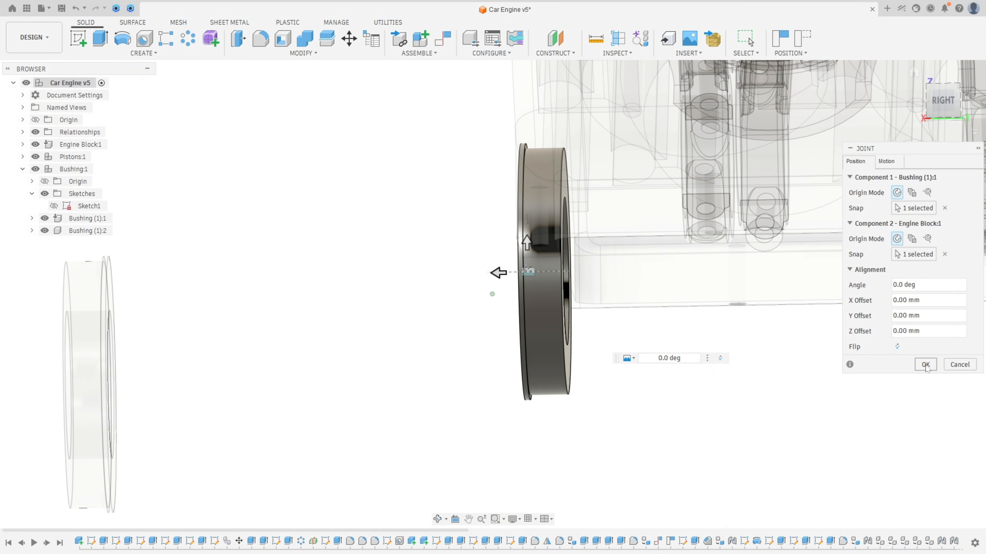
{"action": "left_click", "coordinate": [926, 364]}
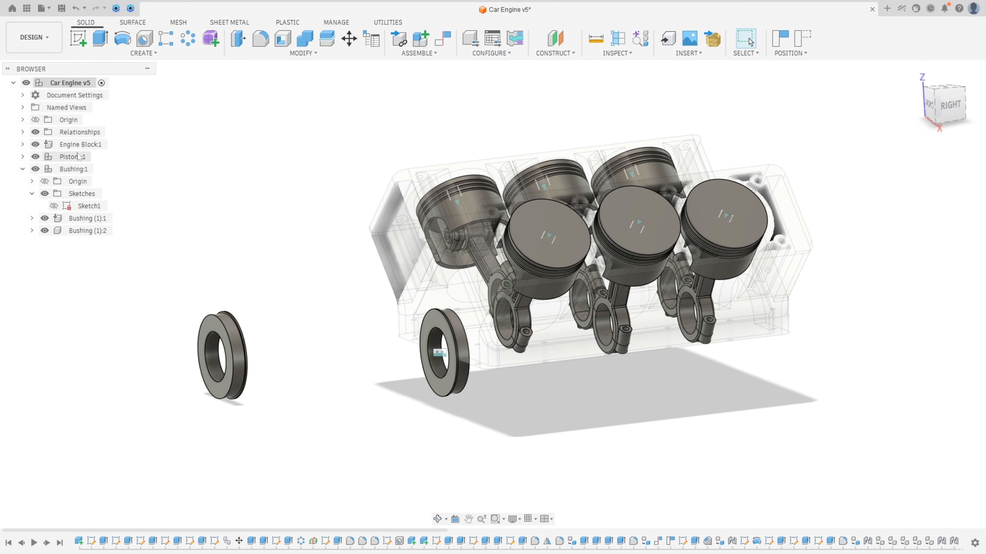
Set the opacity of the Engine Block component to 100%
{"action": "right_click", "coordinate": [76, 146]}
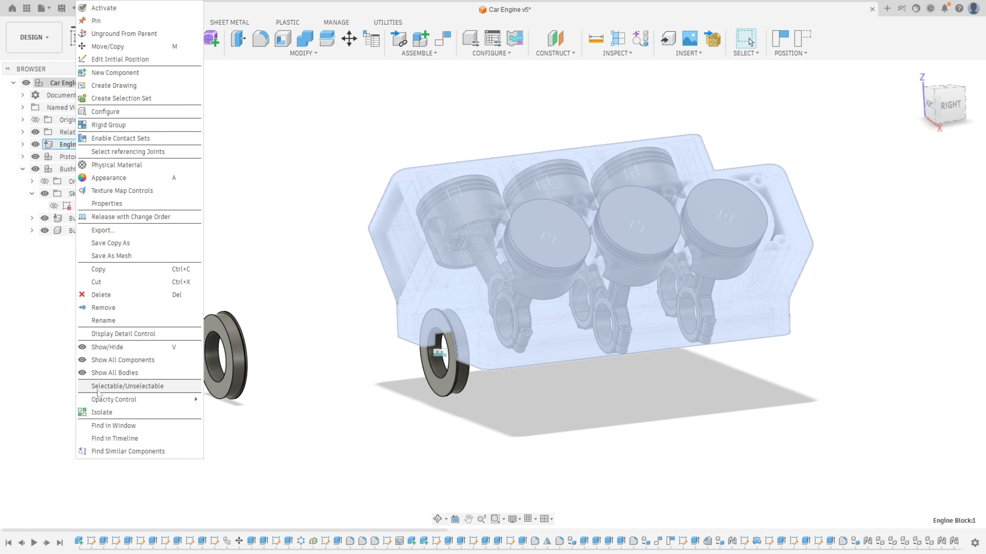
{"action": "mouse_move", "coordinate": [183, 402]}
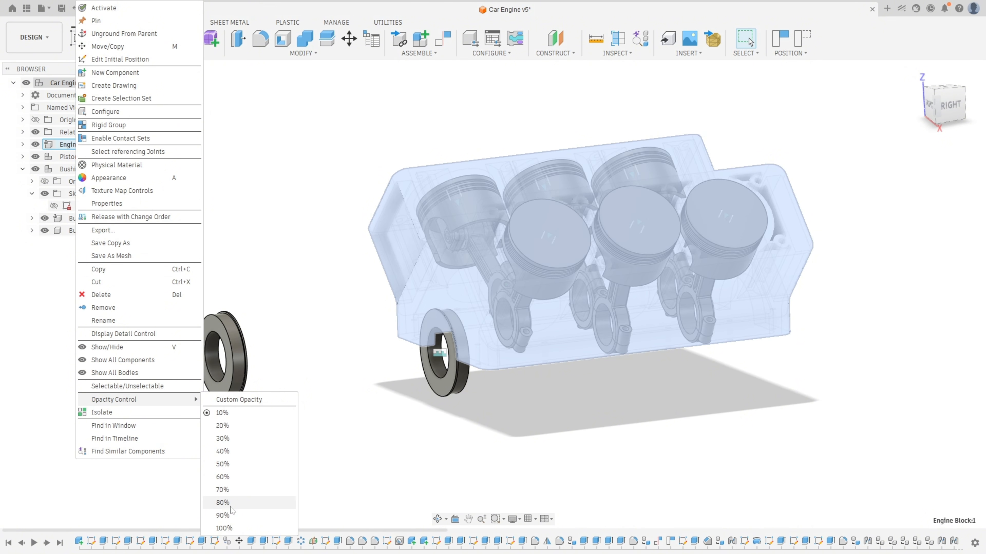
{"action": "left_click", "coordinate": [231, 528]}
{"action": "left_click", "coordinate": [336, 443]}
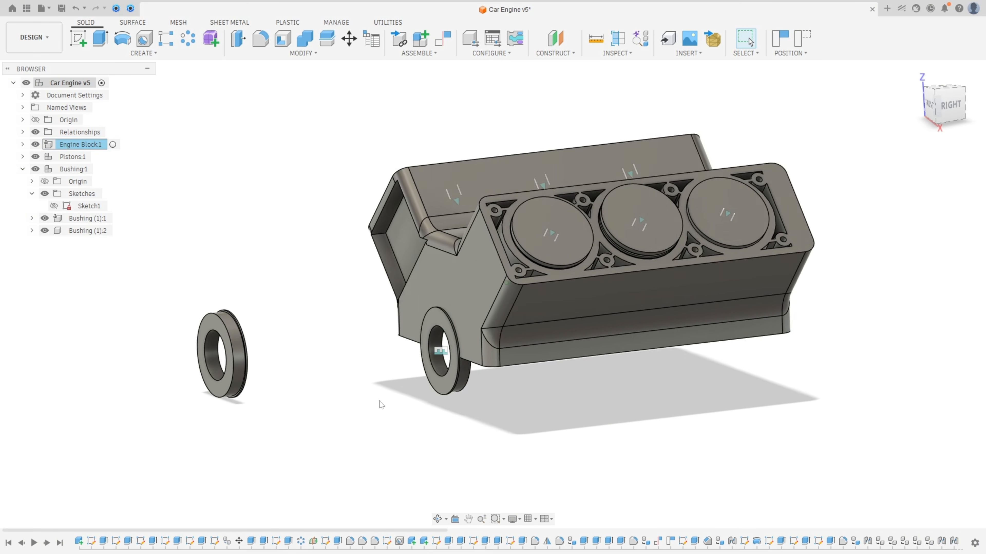
Create a joint from the flange's inner edge on Bushing (1):2 to the arch at the back of the engine block
{"action": "middle_click_drag", "start_coordinate": [380, 404], "coordinate": [328, 151], "text": "shift"}
{"action": "scroll", "coordinate": [292, 224], "scroll_direction": "up", "scroll_amount": 3}
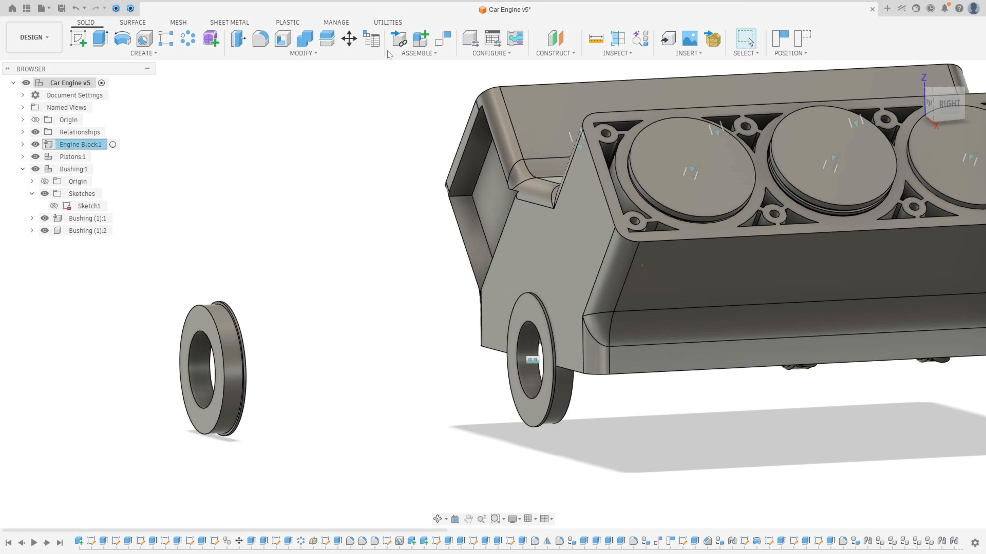
{"action": "left_click", "coordinate": [424, 53]}
{"action": "left_click", "coordinate": [418, 113]}
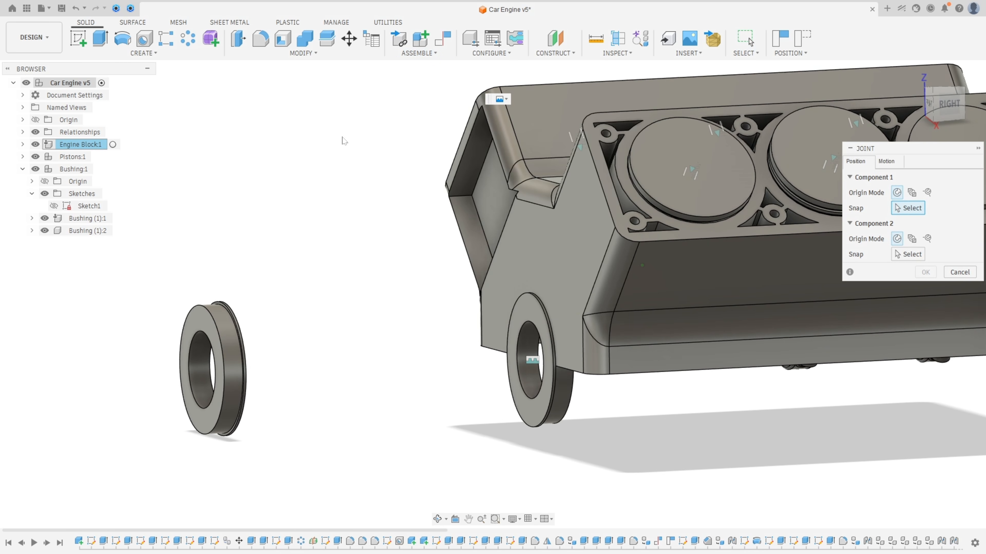
{"action": "scroll", "coordinate": [203, 307], "scroll_direction": "up", "scroll_amount": 6}
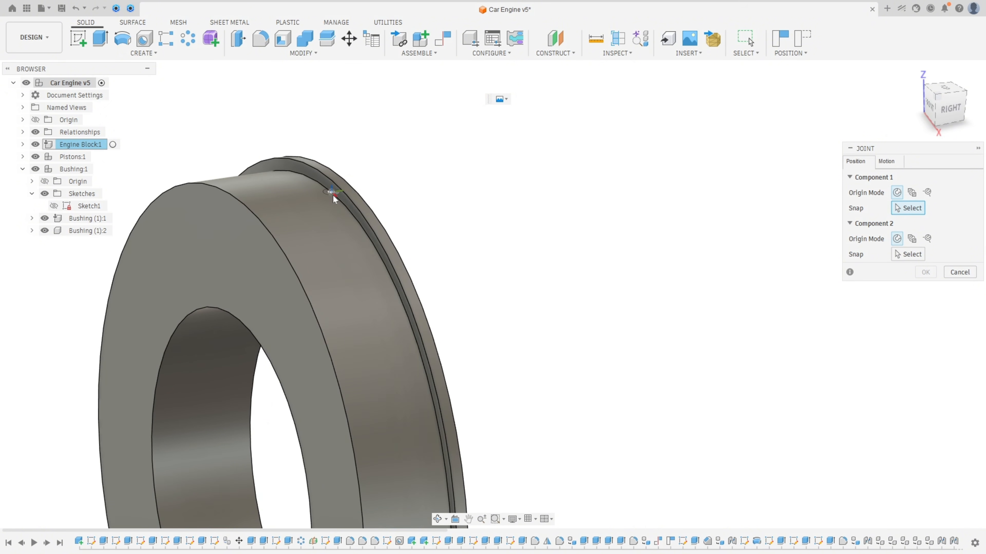
{"action": "left_click", "coordinate": [344, 206]}
{"action": "scroll", "coordinate": [284, 287], "scroll_direction": "down", "scroll_amount": 10}
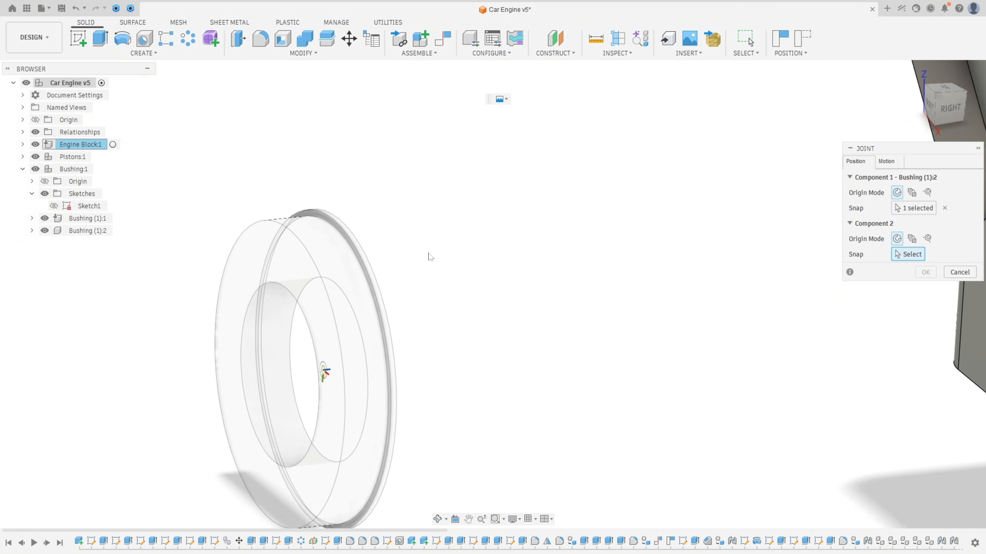
{"action": "middle_click_drag", "start_coordinate": [581, 293], "coordinate": [711, 303], "text": "shift"}
{"action": "scroll", "coordinate": [671, 285], "scroll_direction": "up", "scroll_amount": 6}
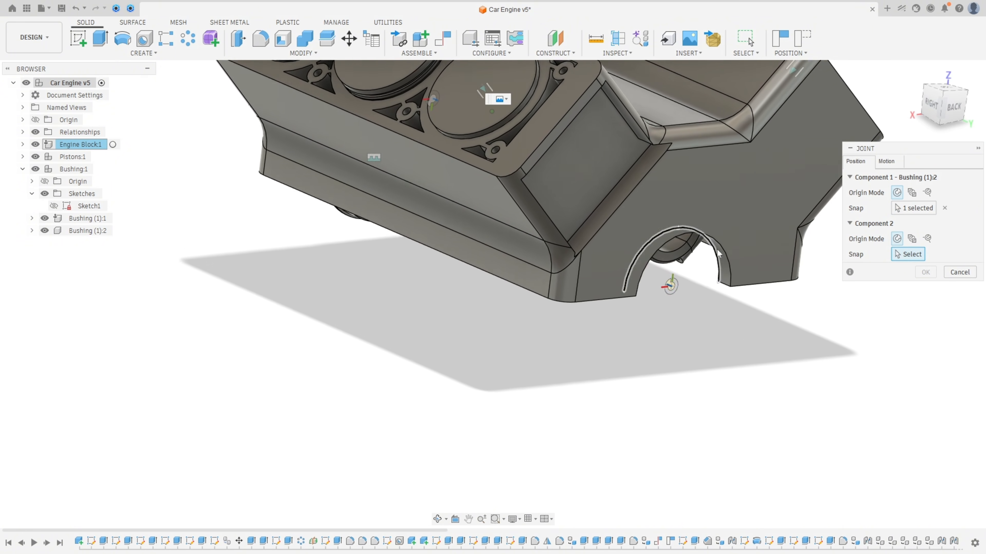
{"action": "scroll", "coordinate": [676, 254], "scroll_direction": "up", "scroll_amount": 1}
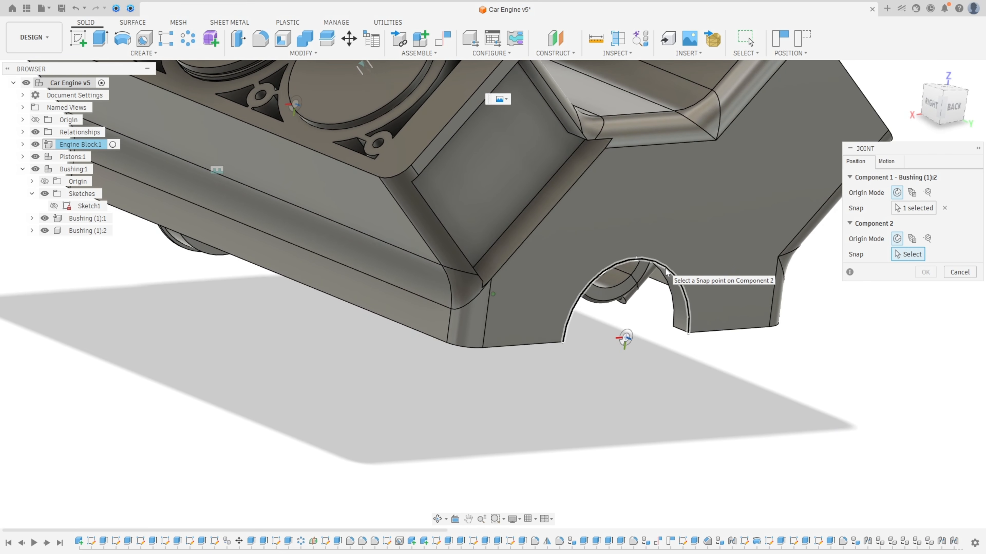
{"action": "left_click", "coordinate": [666, 272]}
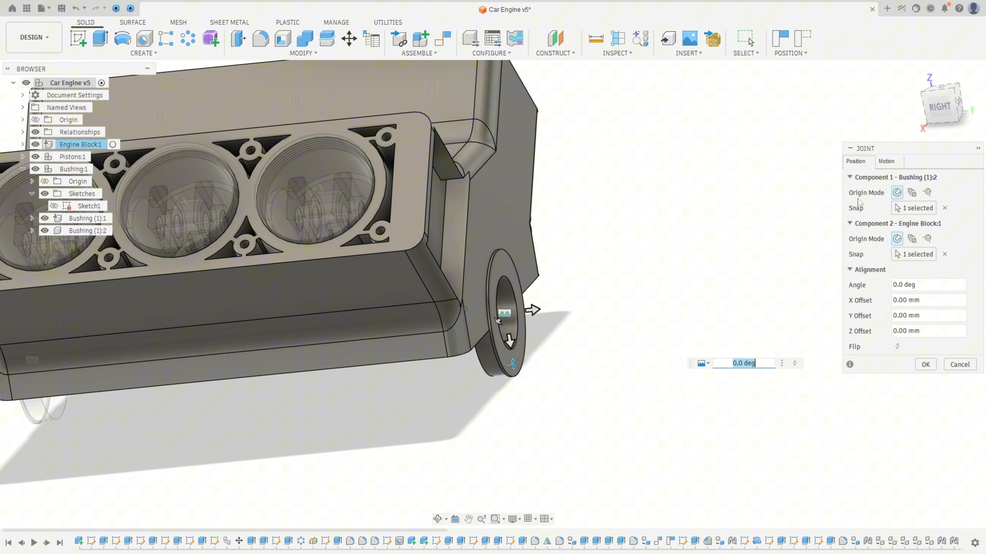
Check the joint's motion type, keep it as Rigid with zero offsets, and accept the second bushing's joint
{"action": "left_click", "coordinate": [887, 161]}
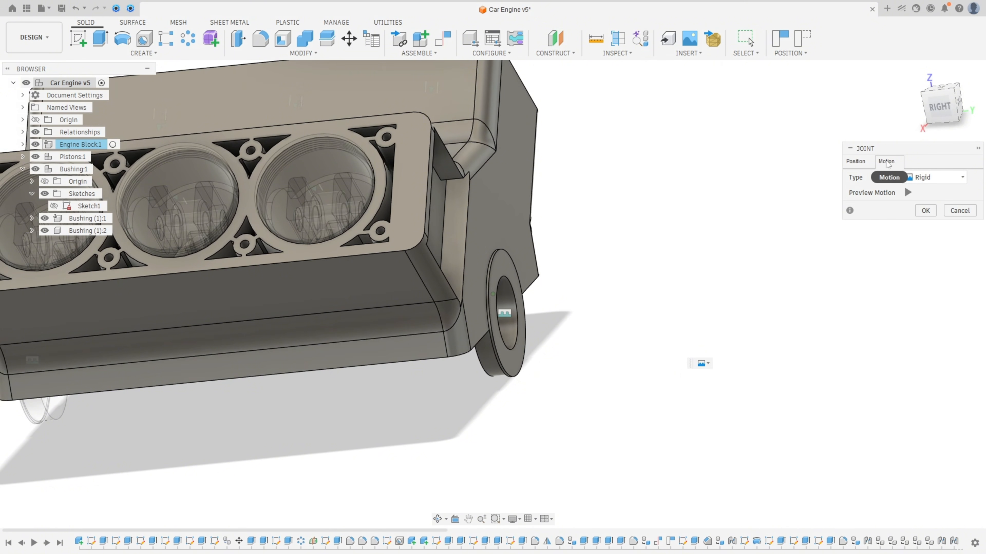
{"action": "left_click", "coordinate": [855, 162]}
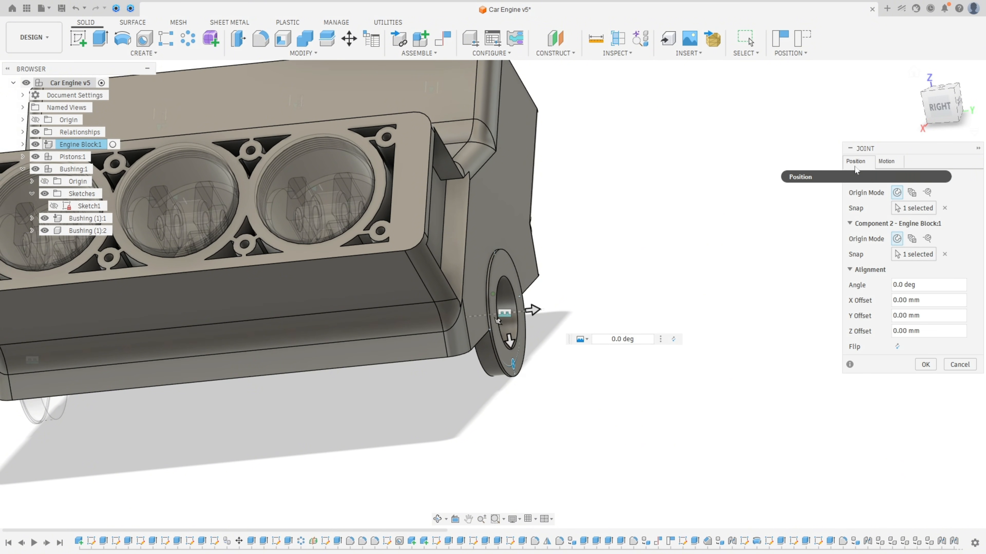
{"action": "left_click", "coordinate": [925, 365]}
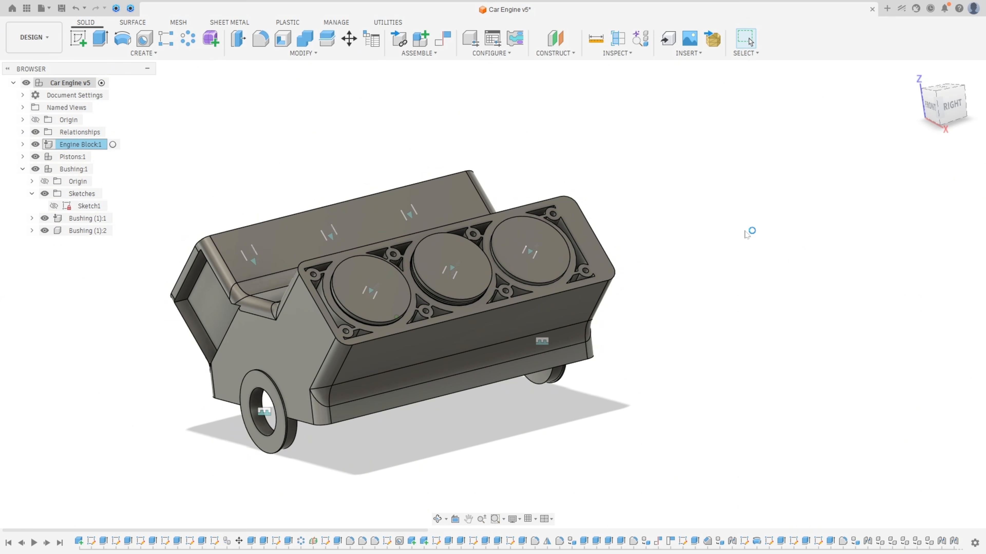
Apply the Paint - Enamel Glossy (Red) appearance from the Fusion library to the bushings
{"action": "key", "text": "a"}
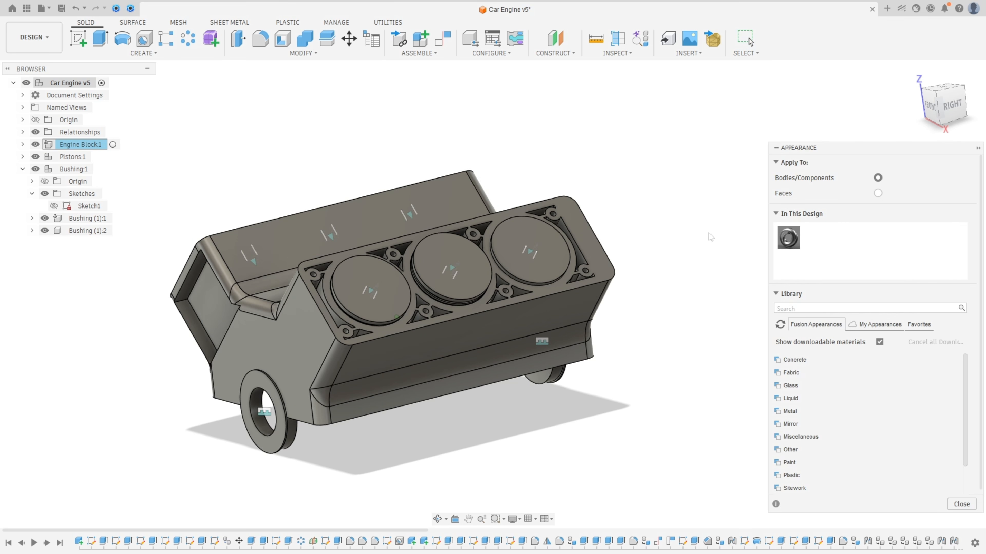
{"action": "scroll", "coordinate": [796, 349], "scroll_direction": "down", "scroll_amount": 3}
{"action": "left_click", "coordinate": [789, 419]}
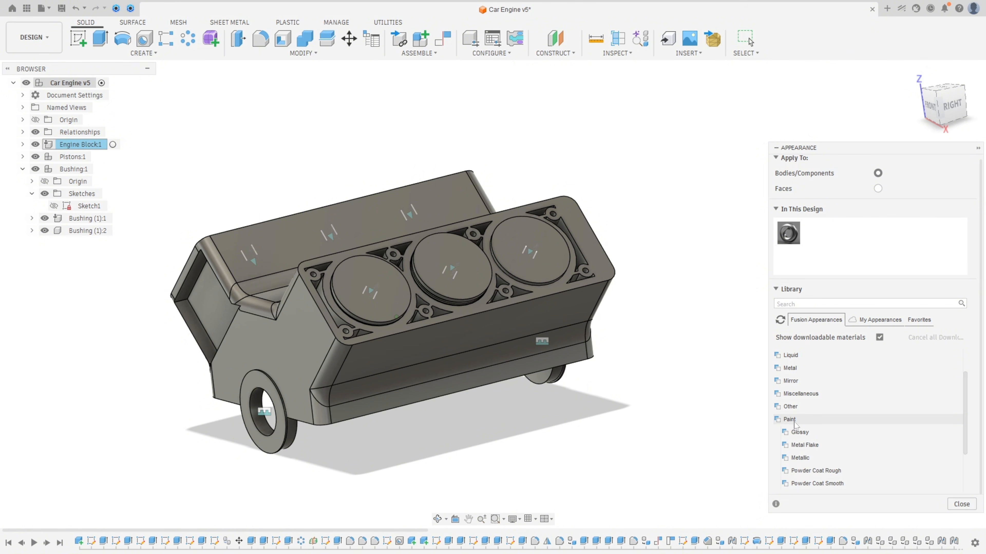
{"action": "scroll", "coordinate": [801, 437], "scroll_direction": "down", "scroll_amount": 2}
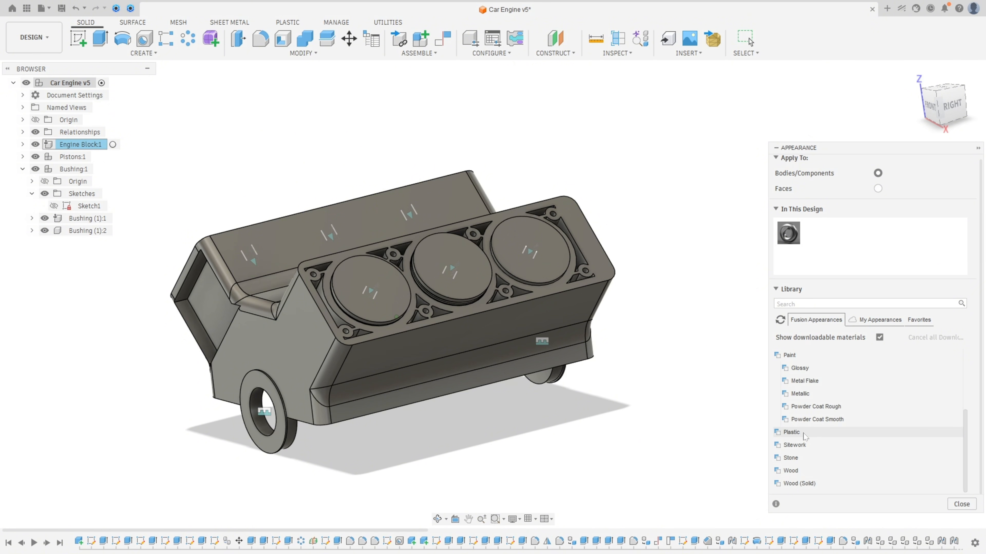
{"action": "left_click", "coordinate": [800, 368]}
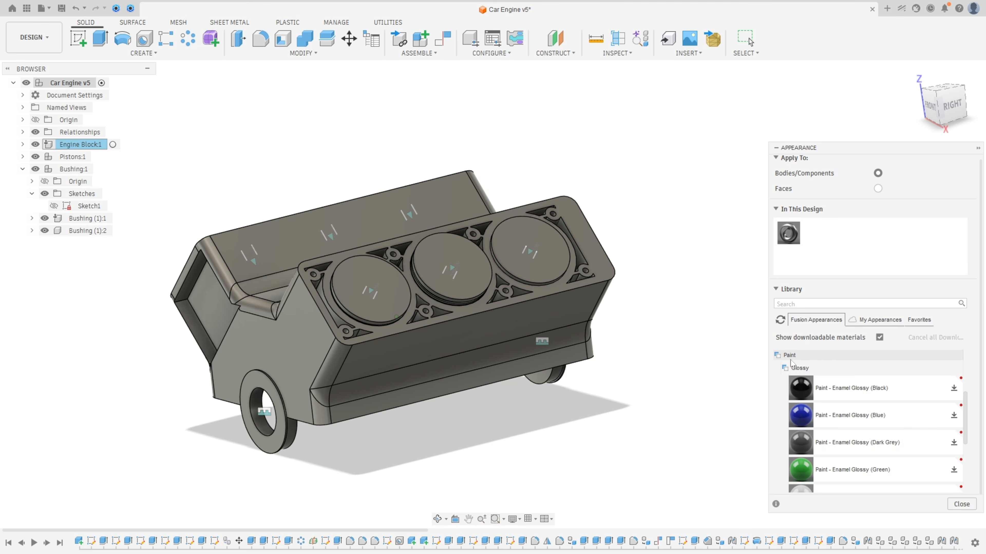
{"action": "scroll", "coordinate": [799, 389], "scroll_direction": "down", "scroll_amount": 5}
{"action": "scroll", "coordinate": [801, 423], "scroll_direction": "up", "scroll_amount": 2}
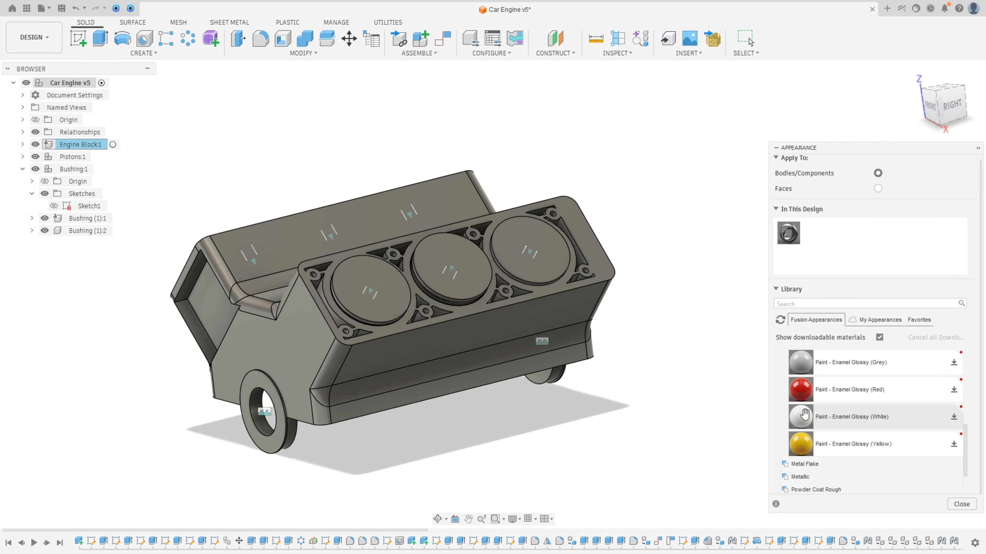
{"action": "left_click_drag", "start_coordinate": [800, 390], "coordinate": [276, 447]}
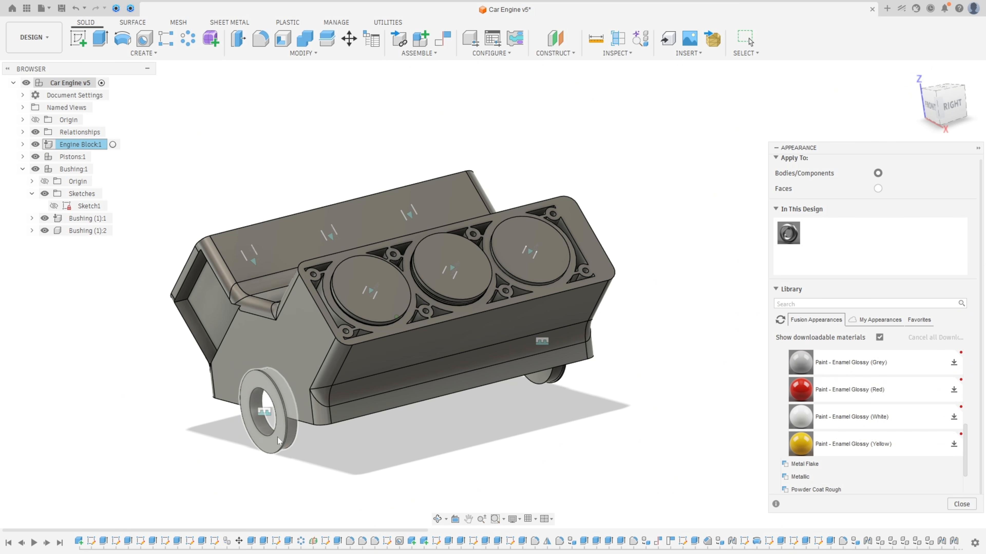
Apply the Paint - Enamel Glossy (Yellow) appearance to the Pistons component and close the appearance settings
{"action": "middle_click_drag", "start_coordinate": [728, 365], "coordinate": [724, 272], "text": "shift"}
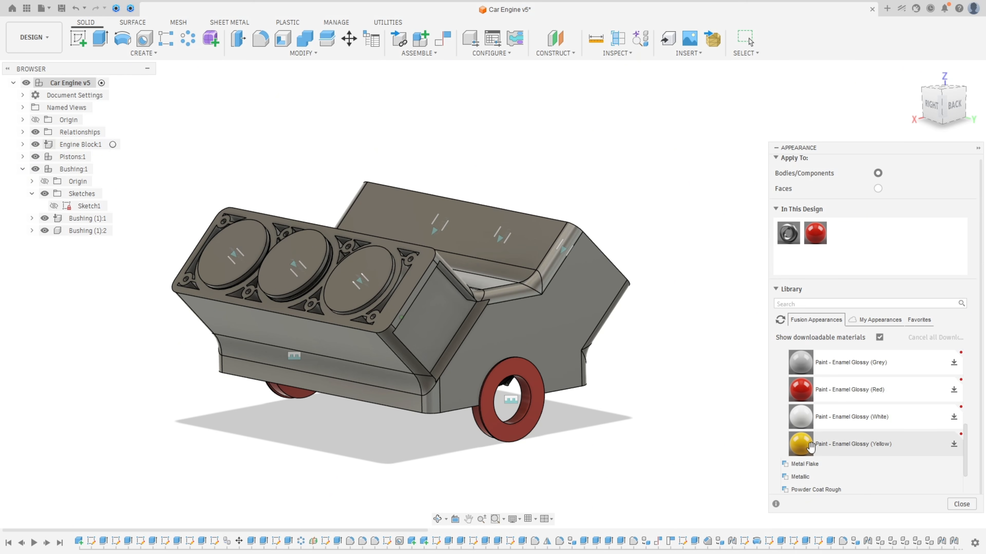
{"action": "left_click_drag", "start_coordinate": [812, 448], "coordinate": [83, 162]}
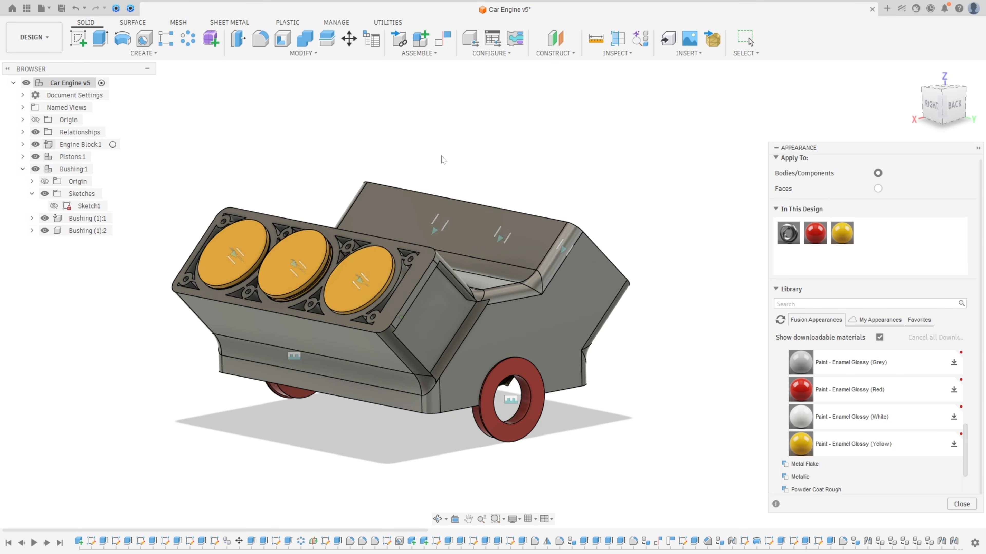
{"action": "middle_click_drag", "start_coordinate": [442, 157], "coordinate": [645, 170], "text": "shift"}
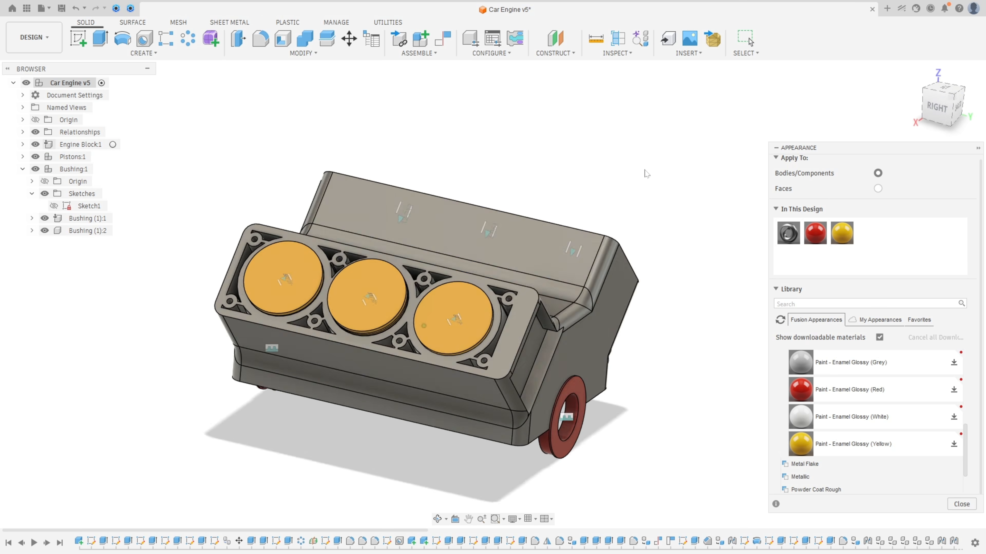
{"action": "key", "text": "Escape"}
Set the opacity of the Engine Block component to 20% and view the assembly from the front-right corner
{"action": "right_click", "coordinate": [71, 148]}
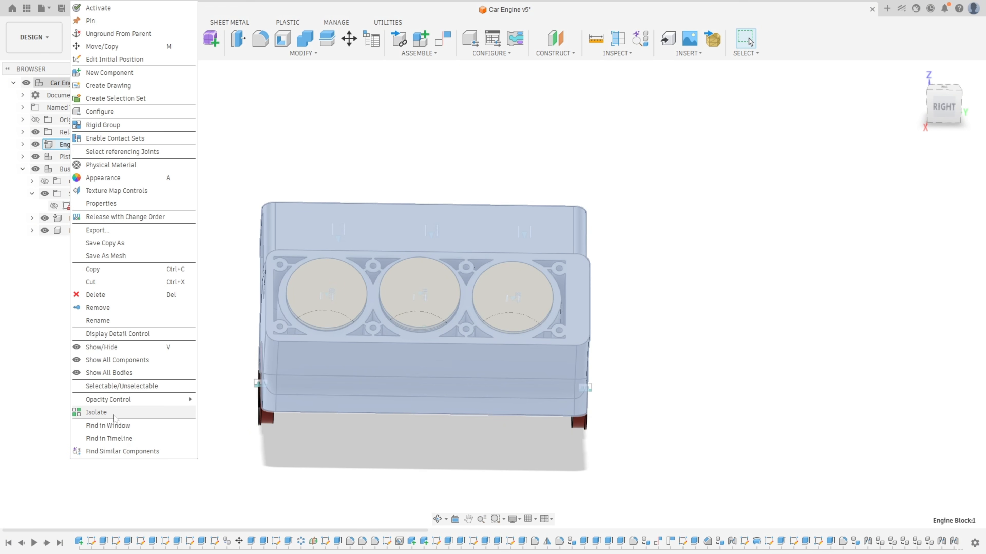
{"action": "mouse_move", "coordinate": [134, 399]}
{"action": "left_click", "coordinate": [216, 426]}
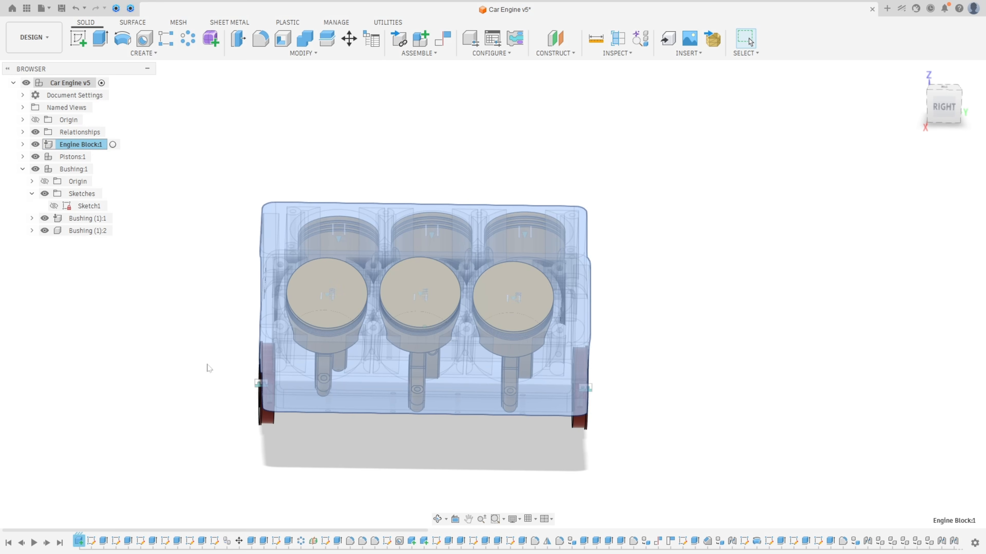
{"action": "middle_click_drag", "start_coordinate": [261, 458], "coordinate": [742, 137], "text": "shift"}
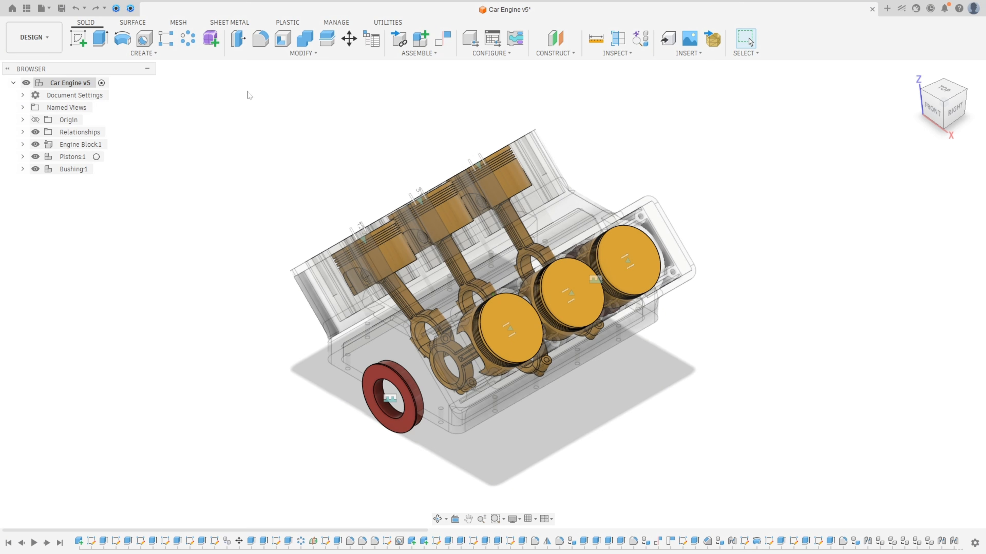
Create a new internal component named Crankshaft under the car engine assembly and make it active
{"action": "left_click", "coordinate": [403, 56]}
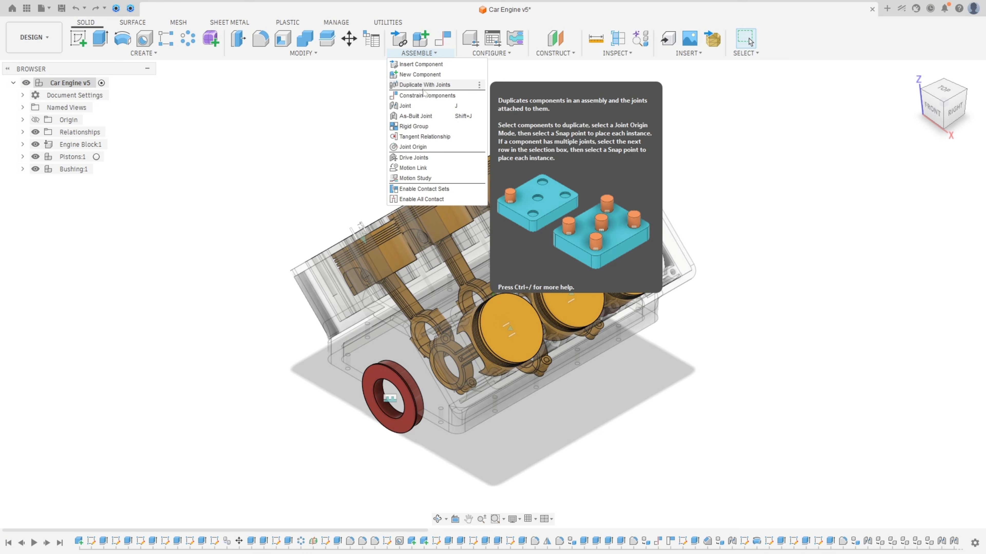
{"action": "left_click", "coordinate": [431, 76]}
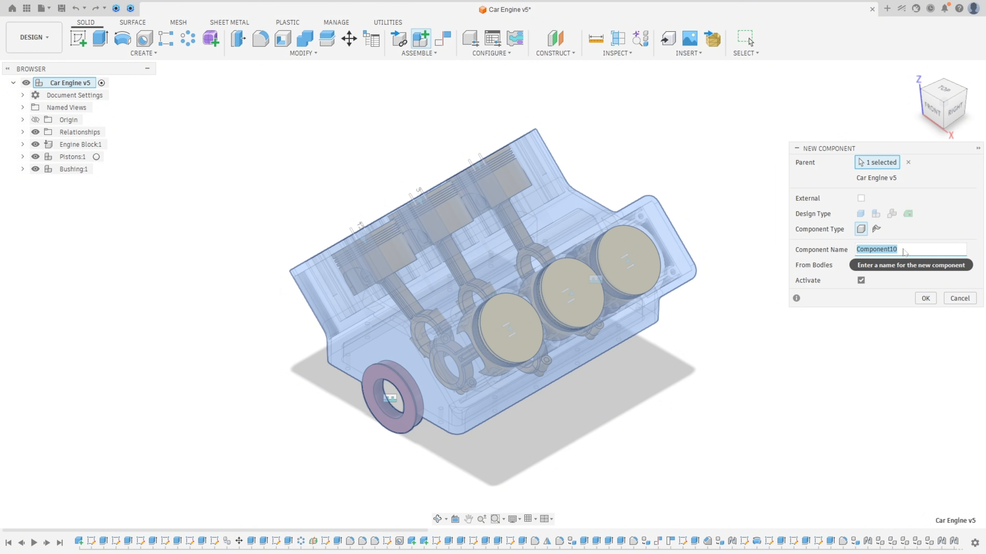
{"action": "type", "text": "Crankshaft"}
{"action": "left_click", "coordinate": [926, 298]}
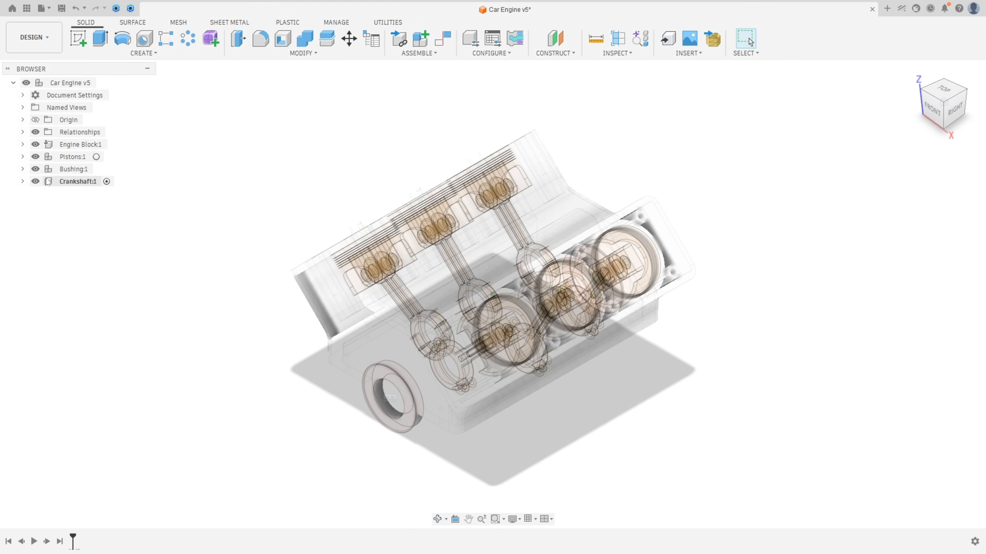
Hide the Engine Block, Pistons and Bushing components and the assembly relationships so only the Crankshaft stays shown
{"action": "left_click", "coordinate": [35, 144]}
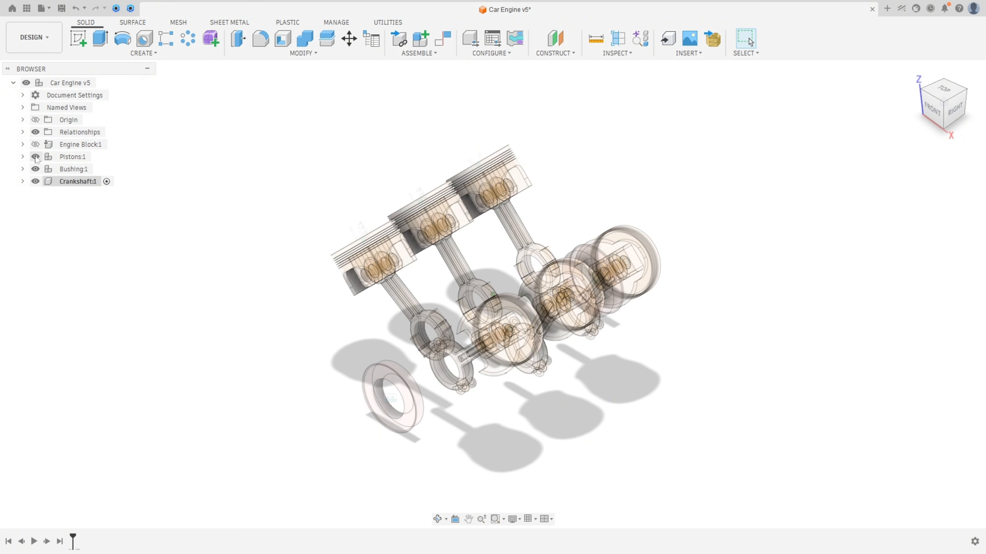
{"action": "left_click", "coordinate": [35, 156]}
{"action": "left_click", "coordinate": [36, 169]}
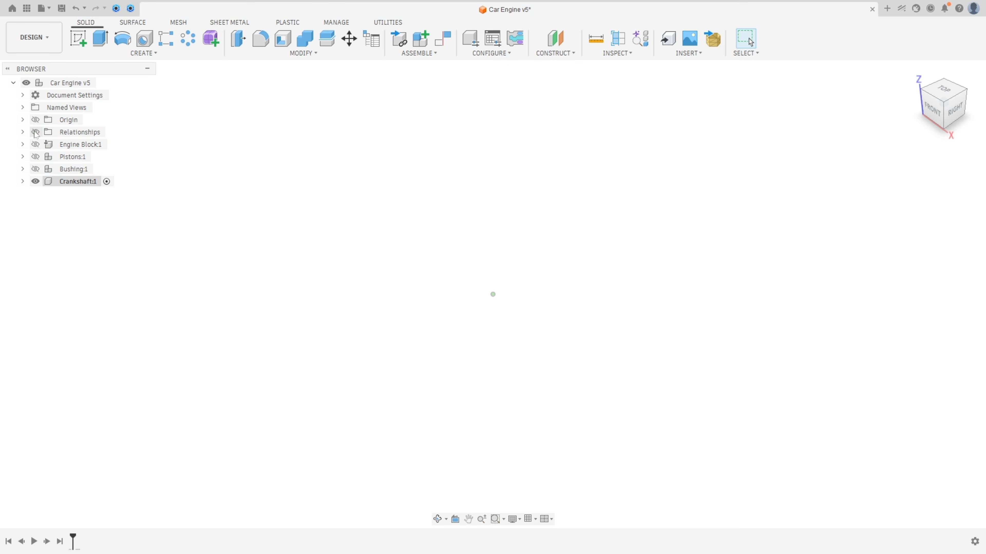
Sketch a 63.5 mm diameter circle centred on the origin on the front (XZ) plane and finish the sketch
{"action": "left_click", "coordinate": [79, 38]}
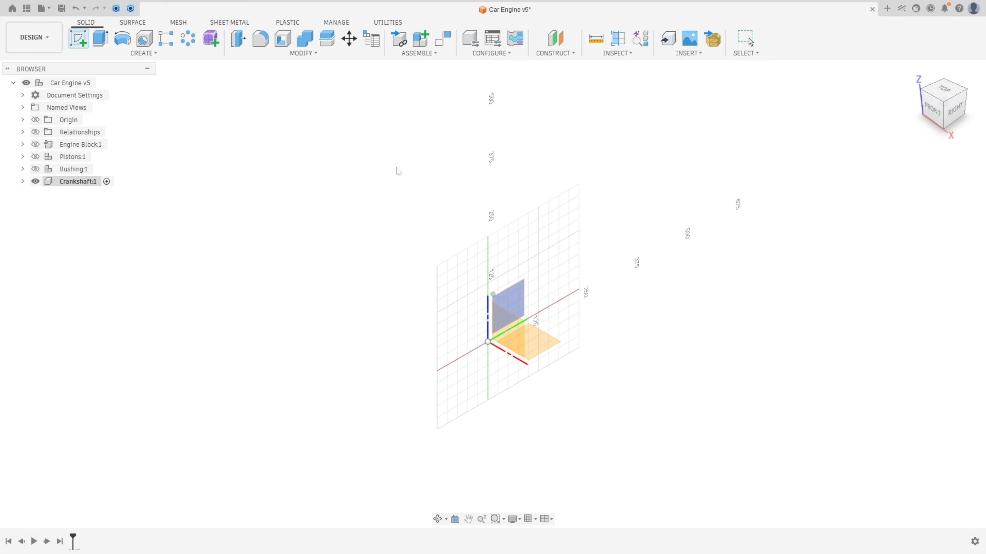
{"action": "left_click", "coordinate": [506, 311]}
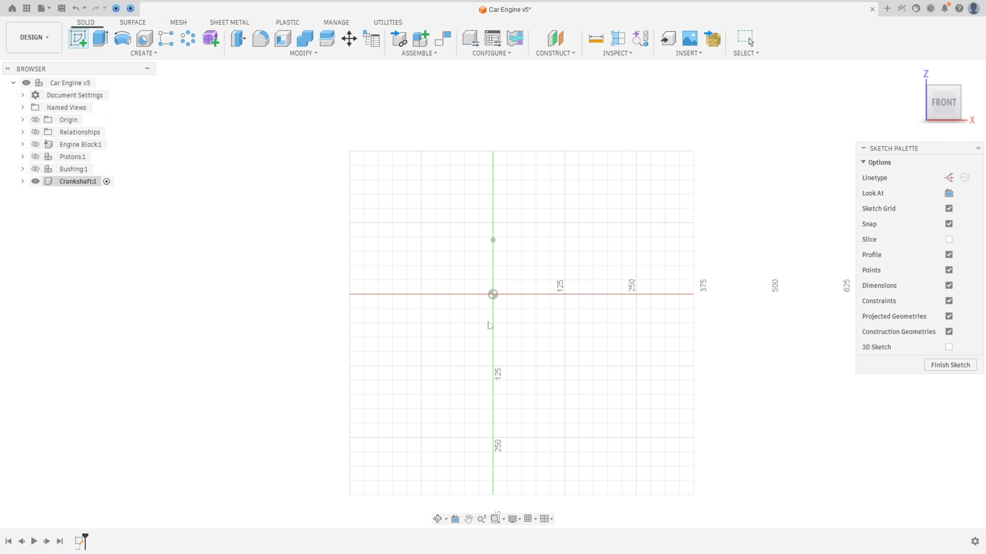
{"action": "left_click", "coordinate": [128, 42]}
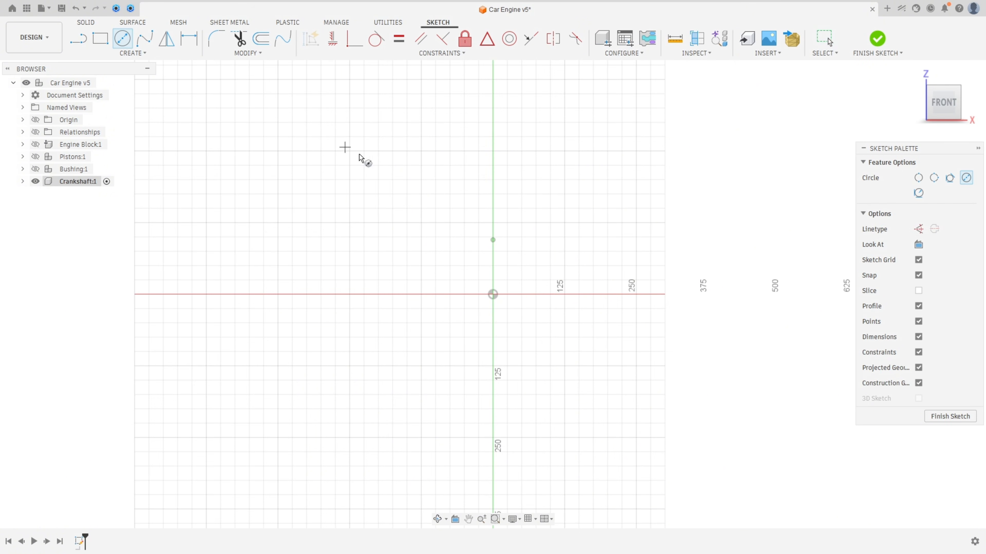
{"action": "left_click", "coordinate": [492, 295]}
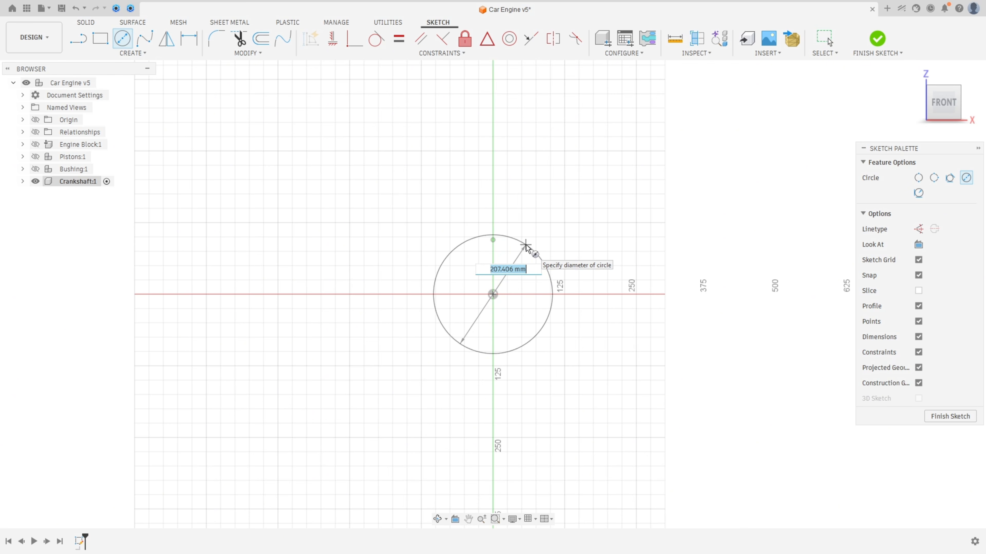
{"action": "type", "text": "63"}
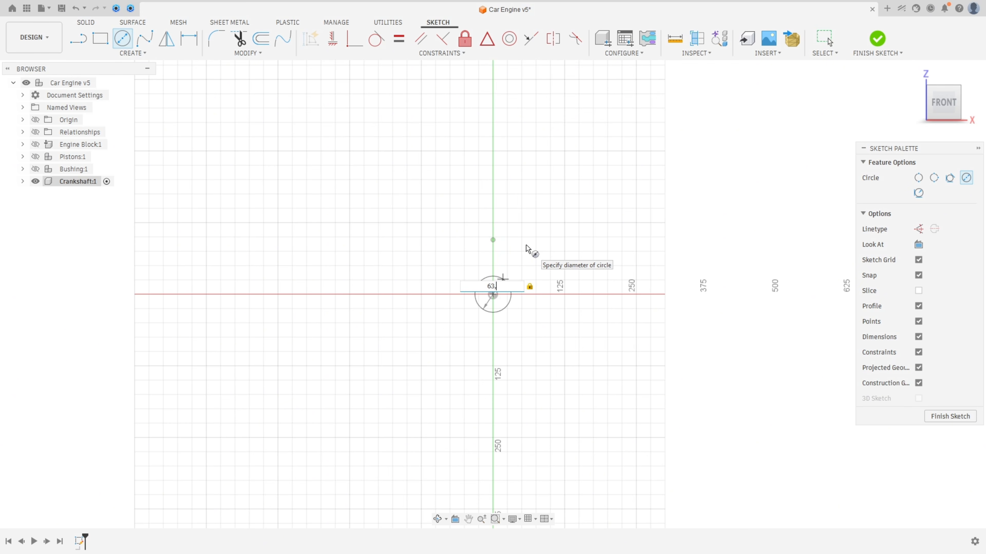
{"action": "type", "text": ",5"}
{"action": "key", "text": "Return"}
{"action": "scroll", "coordinate": [526, 249], "scroll_direction": "up", "scroll_amount": 5}
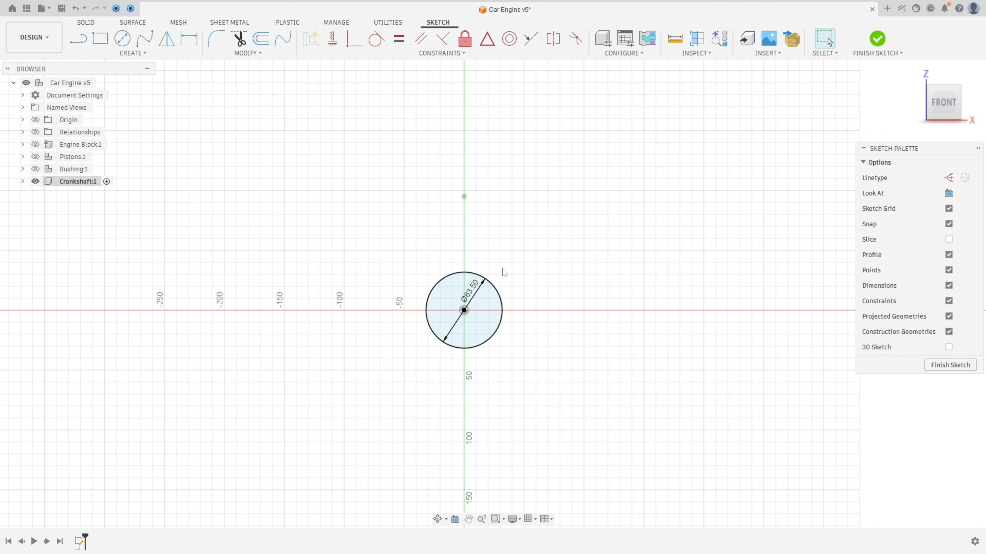
{"action": "key", "text": "Escape"}
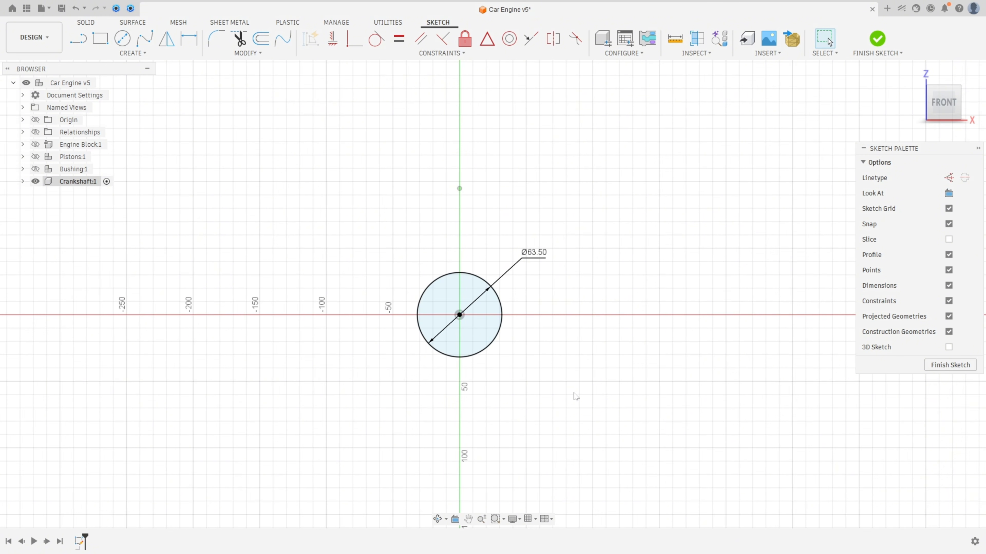
{"action": "left_click", "coordinate": [874, 39]}
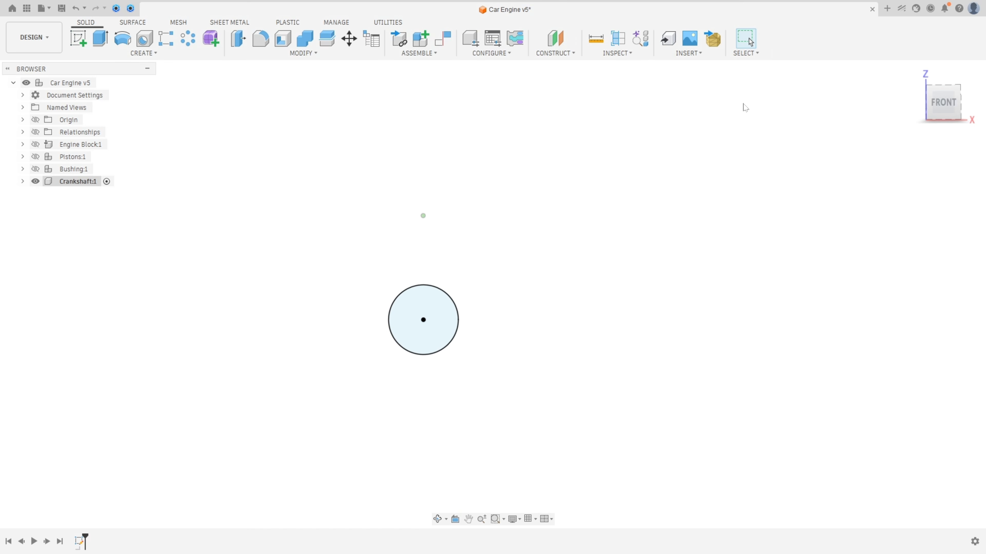
Extrude the circle 27.31 mm to one side as a new body
{"action": "left_click", "coordinate": [100, 39]}
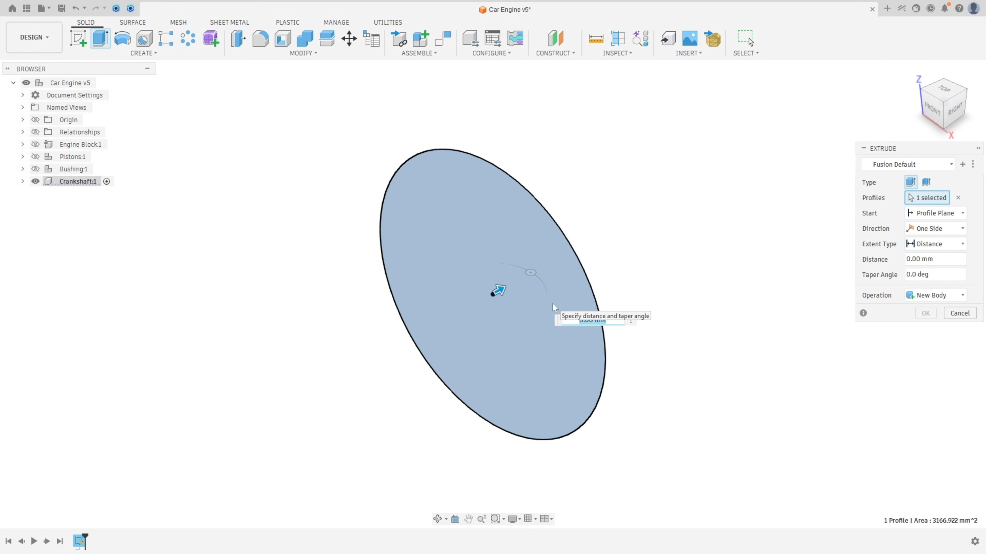
{"action": "type", "text": "27,31"}
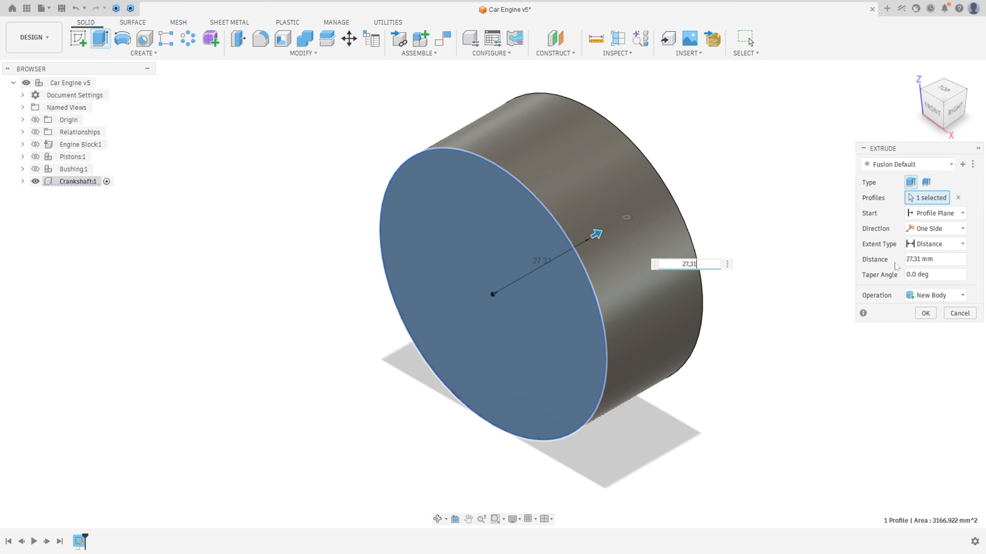
{"action": "key", "text": "Tab"}
{"action": "left_click", "coordinate": [925, 314]}
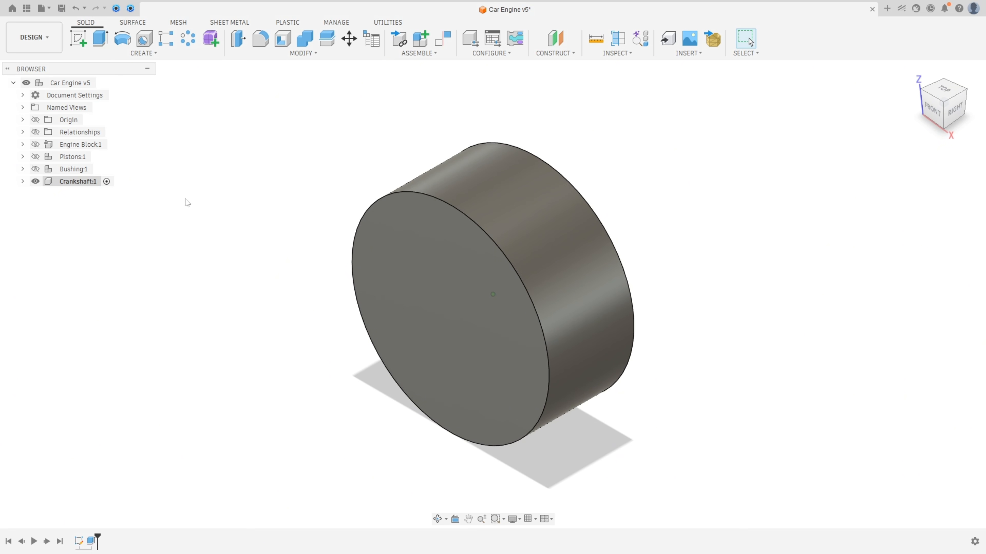
Sketch a center-to-center slot on the cylinder's front face, running vertically up from its center, about 65 mm between centers with about 55 mm end radius
{"action": "left_click", "coordinate": [79, 42]}
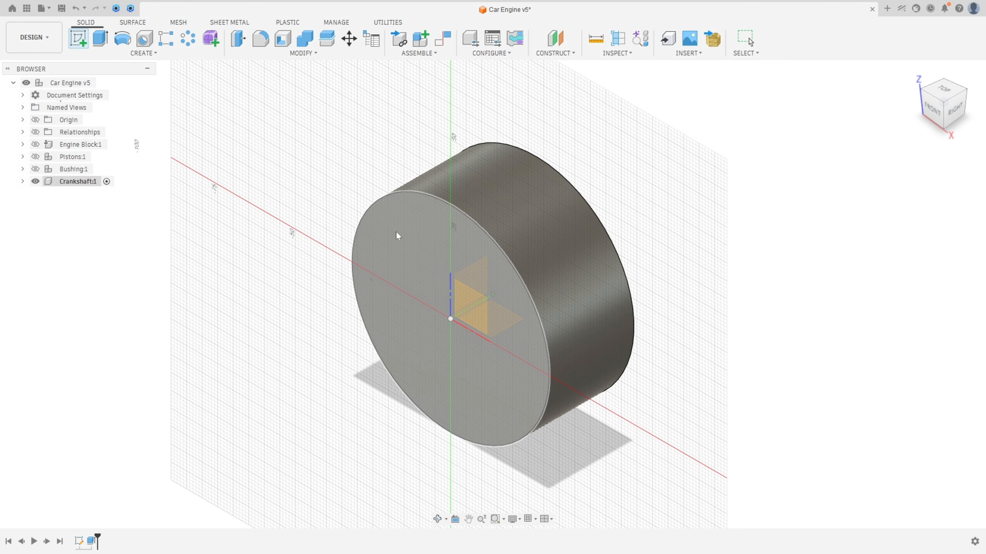
{"action": "left_click", "coordinate": [399, 240]}
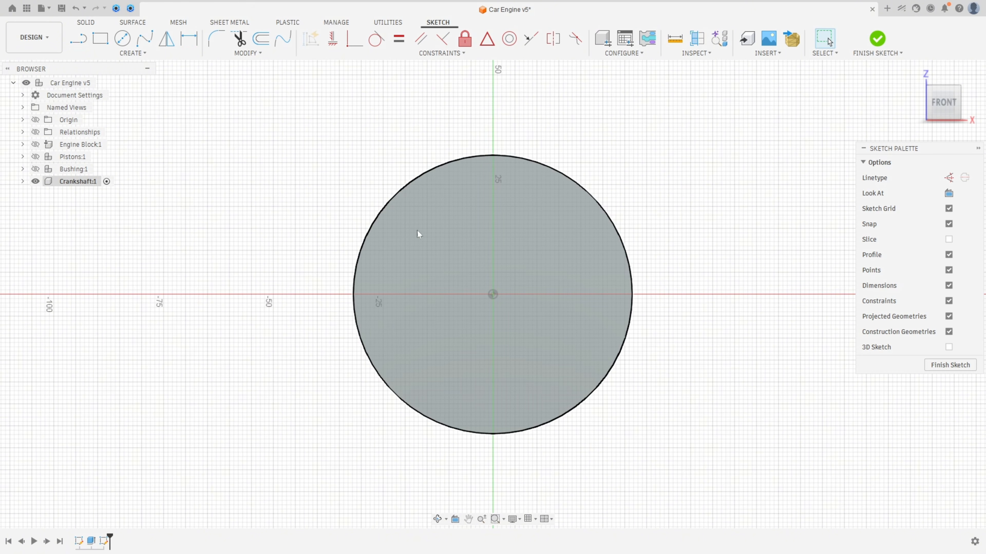
{"action": "left_click", "coordinate": [132, 53]}
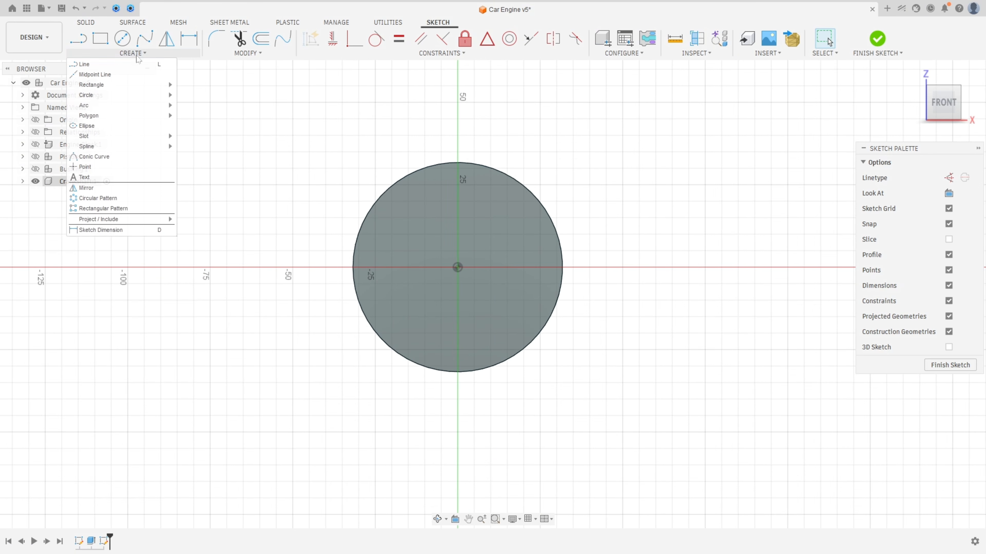
{"action": "mouse_move", "coordinate": [112, 142]}
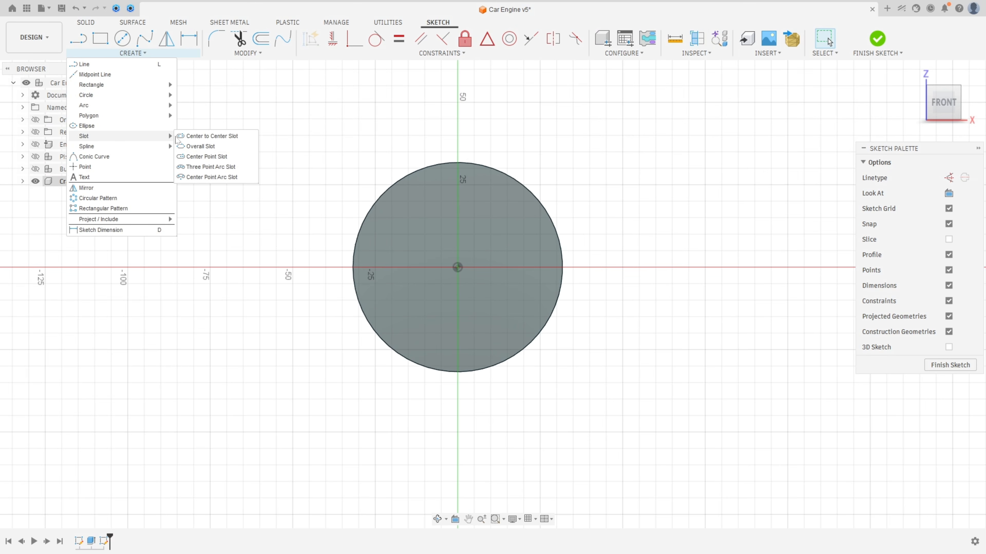
{"action": "left_click", "coordinate": [194, 137]}
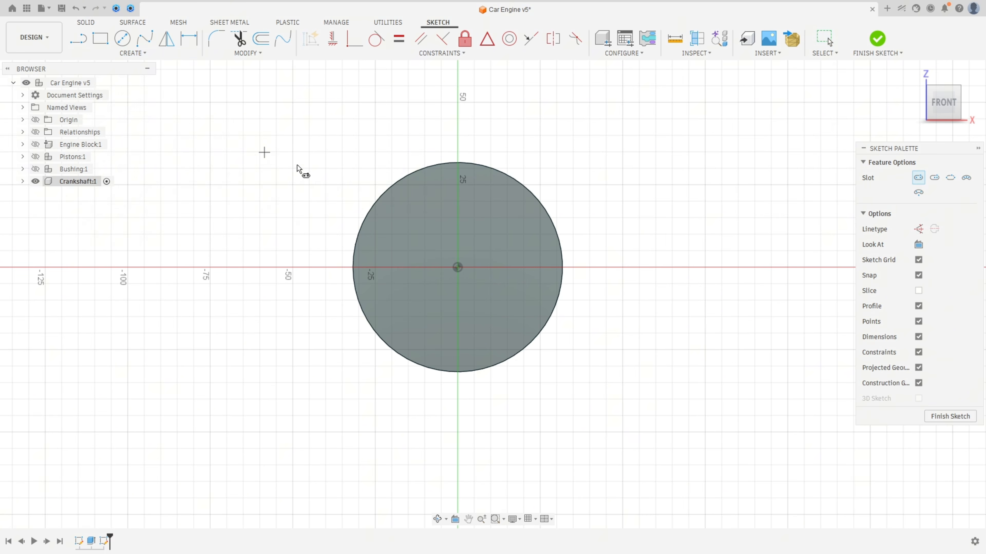
{"action": "left_click", "coordinate": [458, 266]}
{"action": "scroll", "coordinate": [456, 113], "scroll_direction": "down", "scroll_amount": 2}
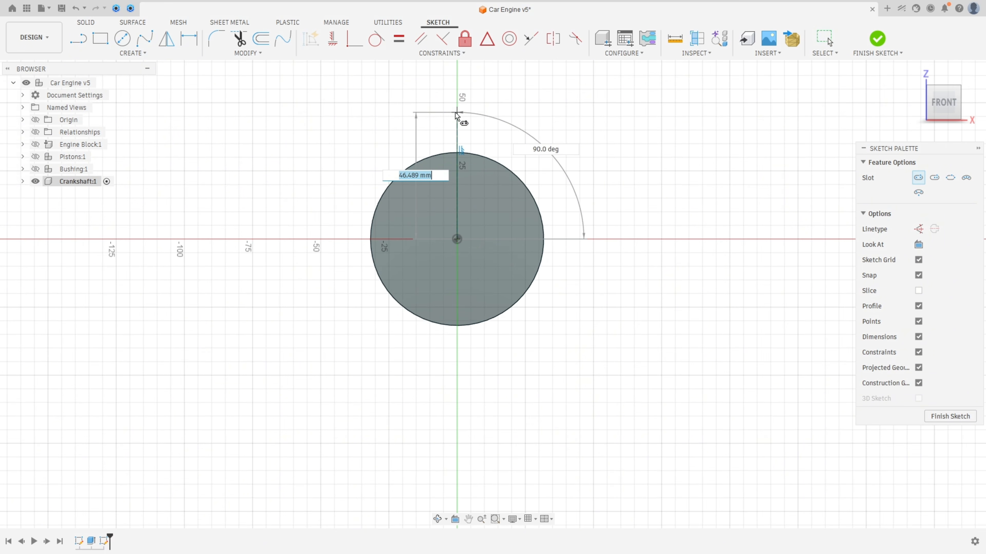
{"action": "scroll", "coordinate": [456, 113], "scroll_direction": "down", "scroll_amount": 1}
{"action": "middle_click_drag", "start_coordinate": [456, 113], "coordinate": [442, 194]}
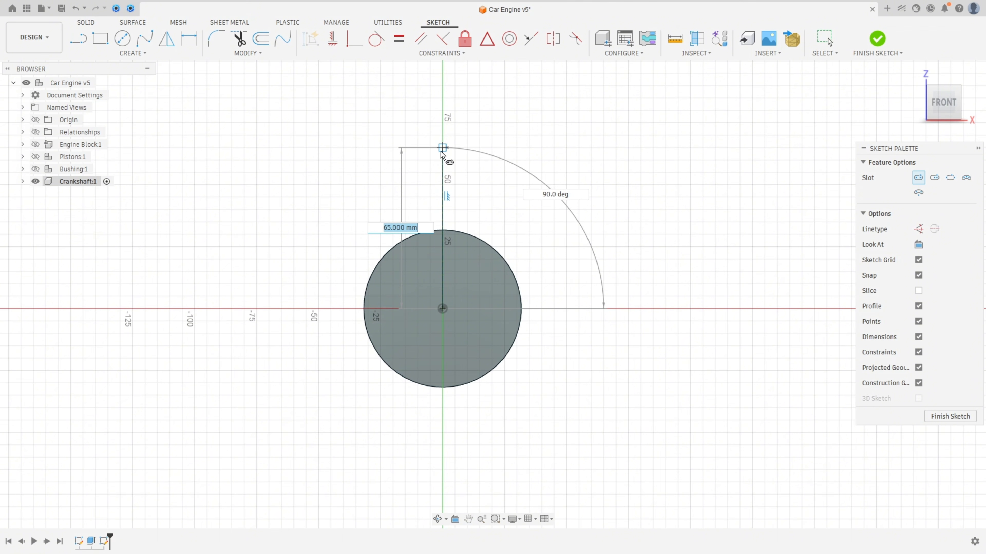
{"action": "left_click", "coordinate": [441, 152]}
{"action": "left_click", "coordinate": [574, 126]}
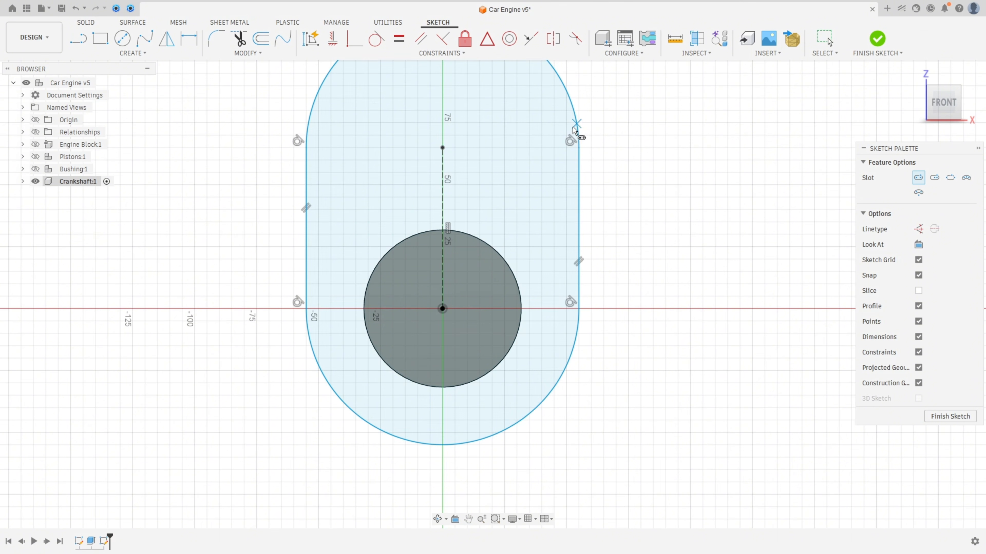
Dimension the distance between the slot's two arc centers as 63.5 mm
{"action": "scroll", "coordinate": [558, 225], "scroll_direction": "down", "scroll_amount": 2}
{"action": "scroll", "coordinate": [229, 93], "scroll_direction": "down", "scroll_amount": 1}
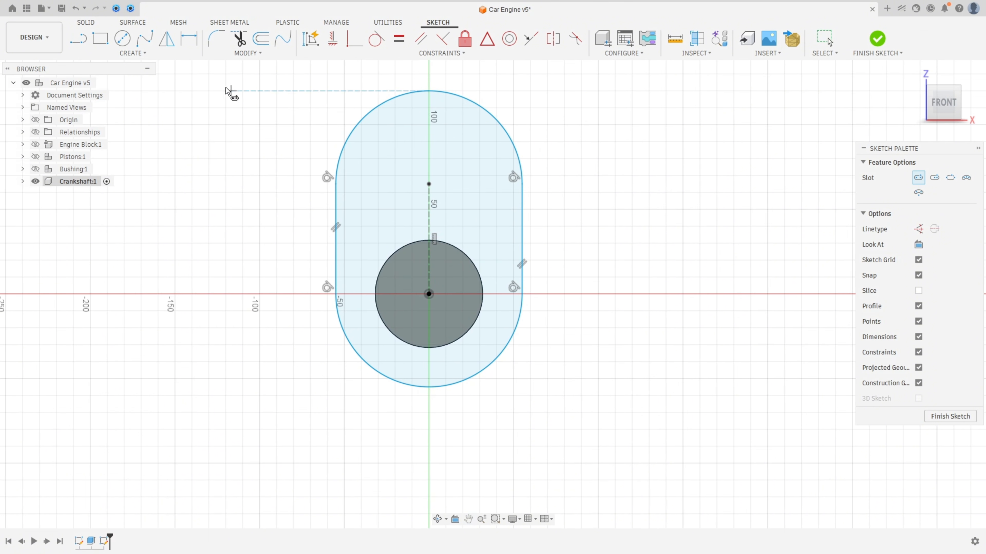
{"action": "left_click", "coordinate": [195, 40]}
{"action": "left_click", "coordinate": [428, 216]}
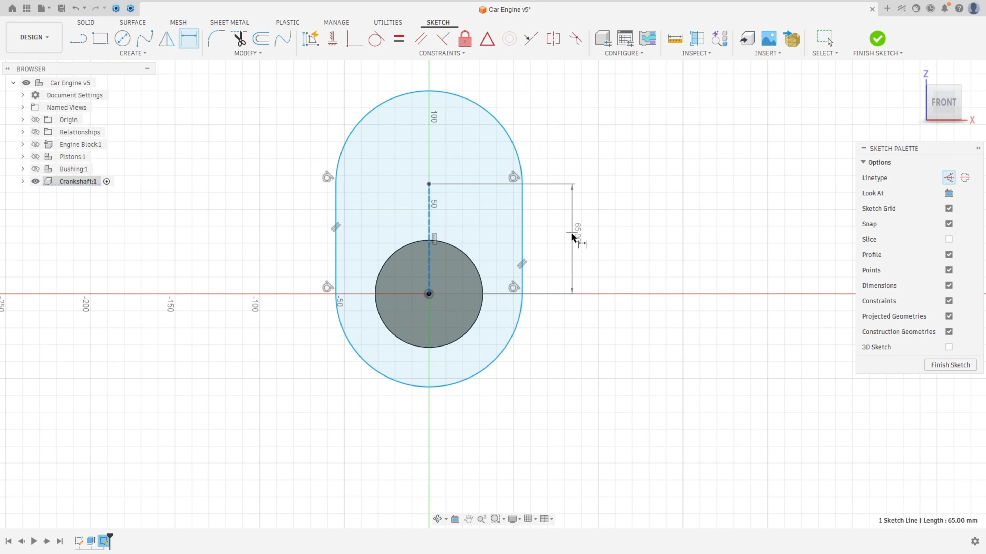
{"action": "left_click", "coordinate": [572, 234]}
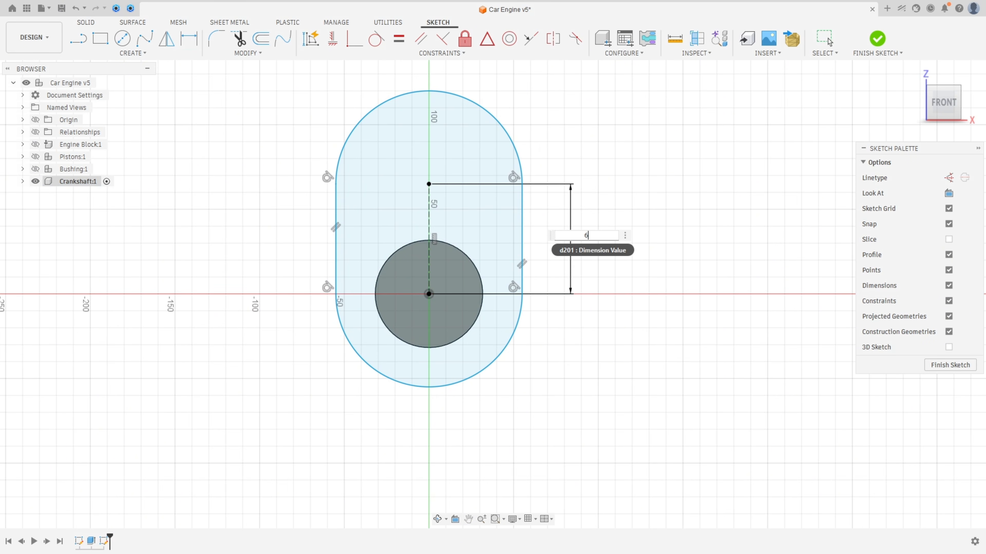
{"action": "key", "text": "Return"}
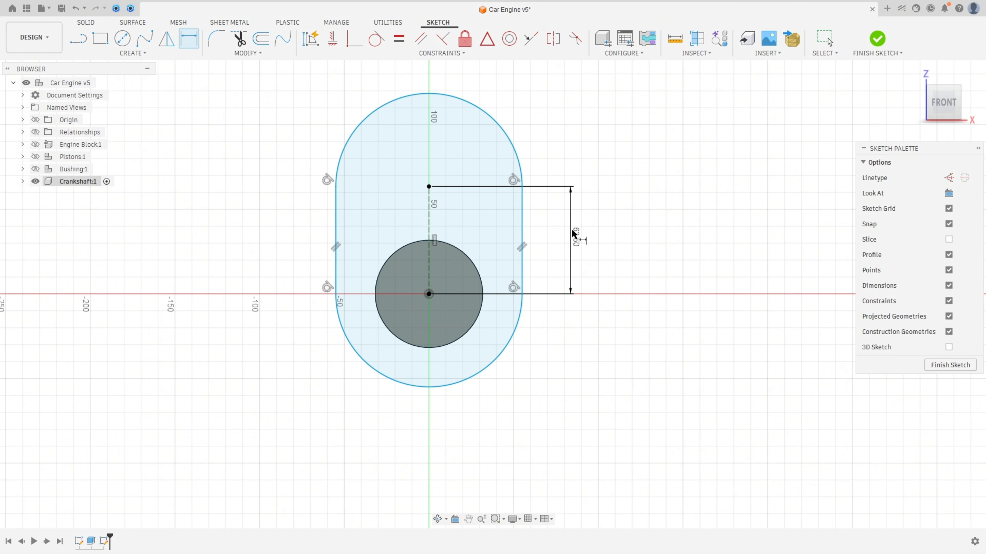
Dimension the radius of the slot's upper arc as 44.45 mm and finish the sketch
{"action": "left_click", "coordinate": [497, 123]}
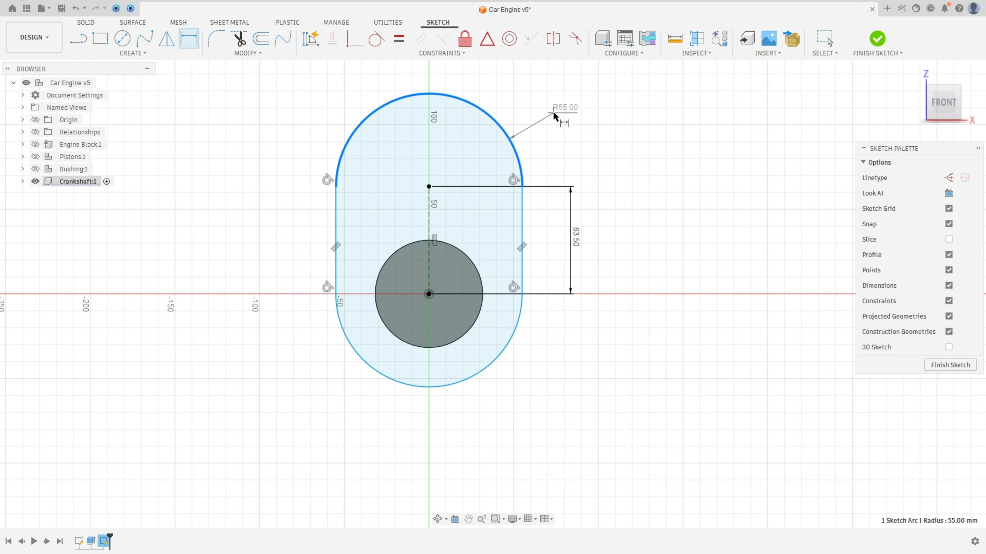
{"action": "left_click", "coordinate": [569, 111]}
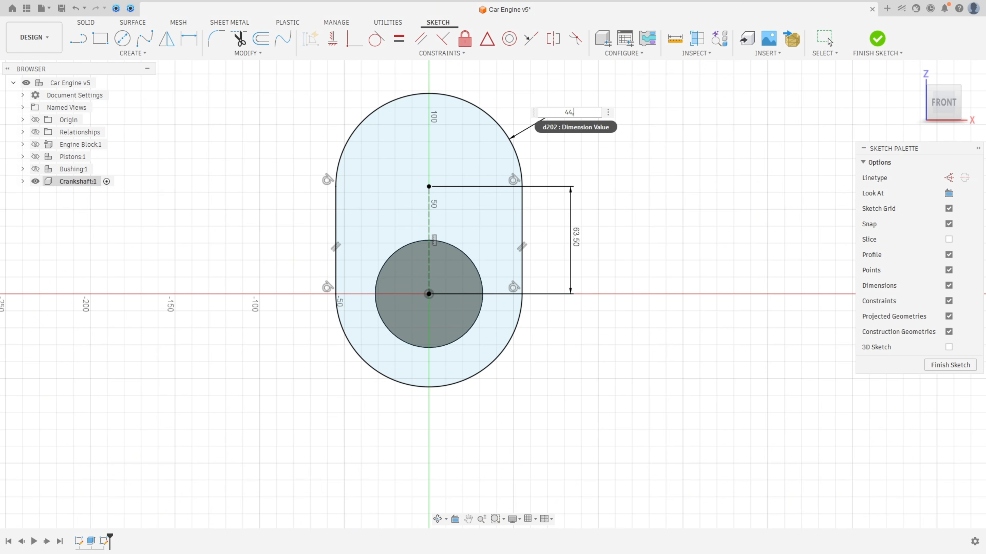
{"action": "type", "text": "44,45"}
{"action": "key", "text": "Return"}
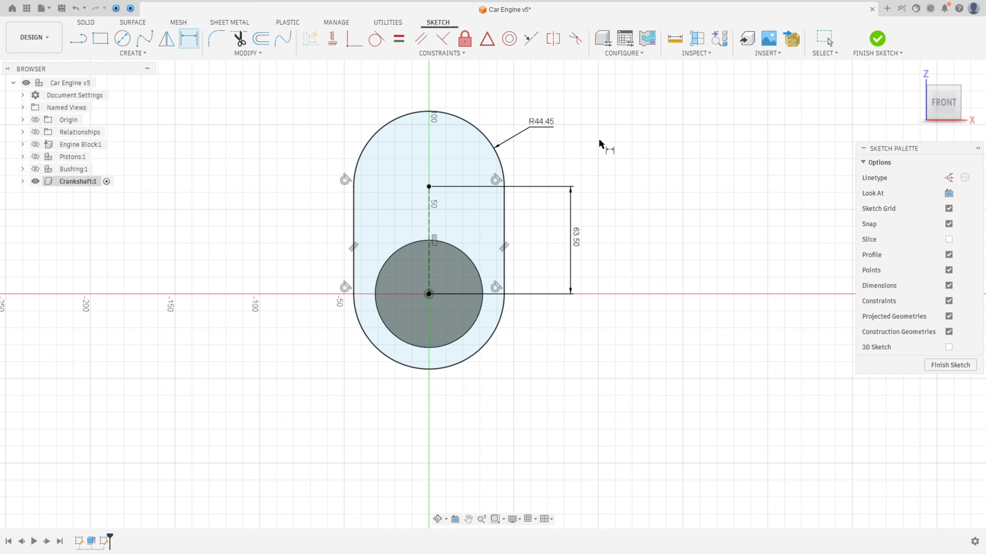
{"action": "left_click", "coordinate": [877, 39]}
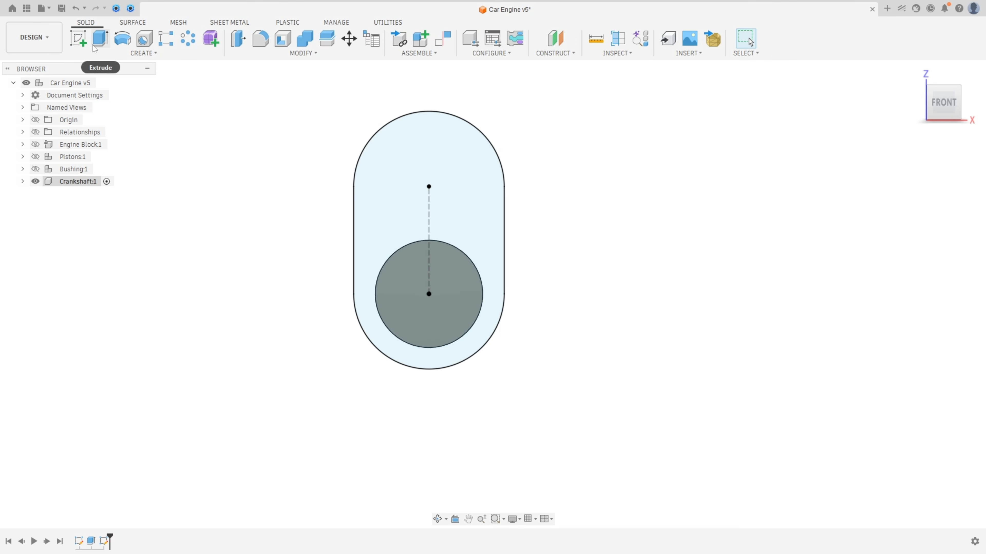
Extrude both slot sketch profiles, including the inner circle, 19 mm to one side and join them to the cylinder
{"action": "key", "text": "e"}
{"action": "left_click", "coordinate": [459, 154]}
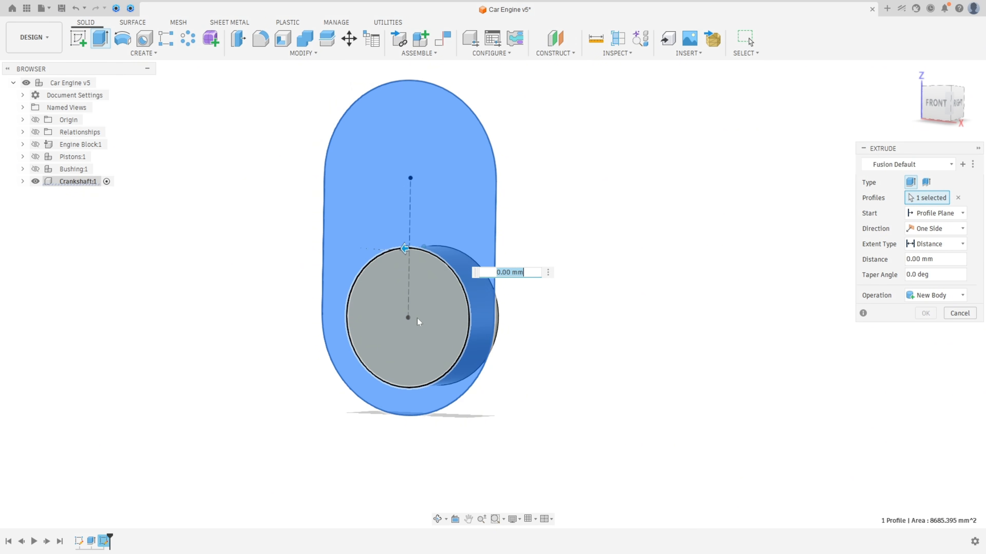
{"action": "left_click", "coordinate": [432, 318]}
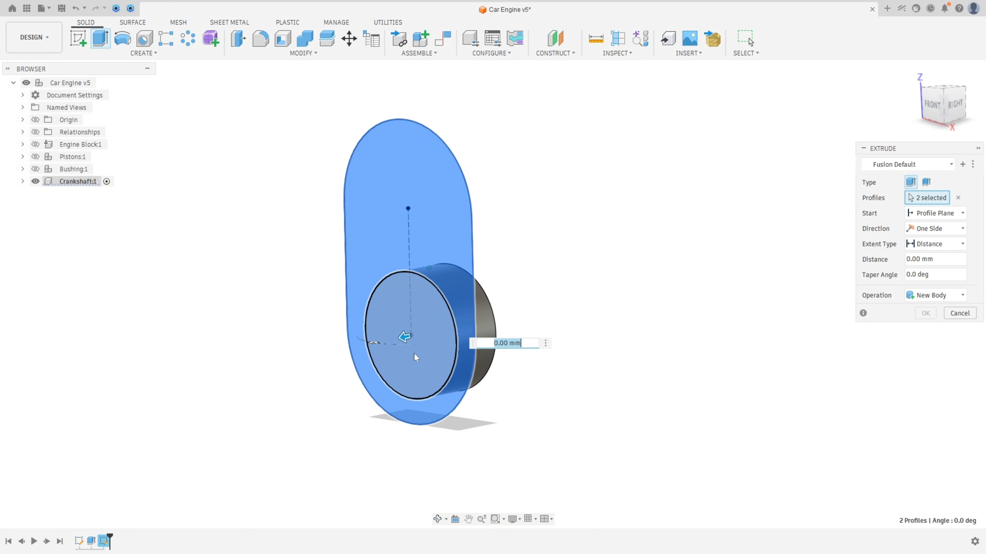
{"action": "type", "text": "19"}
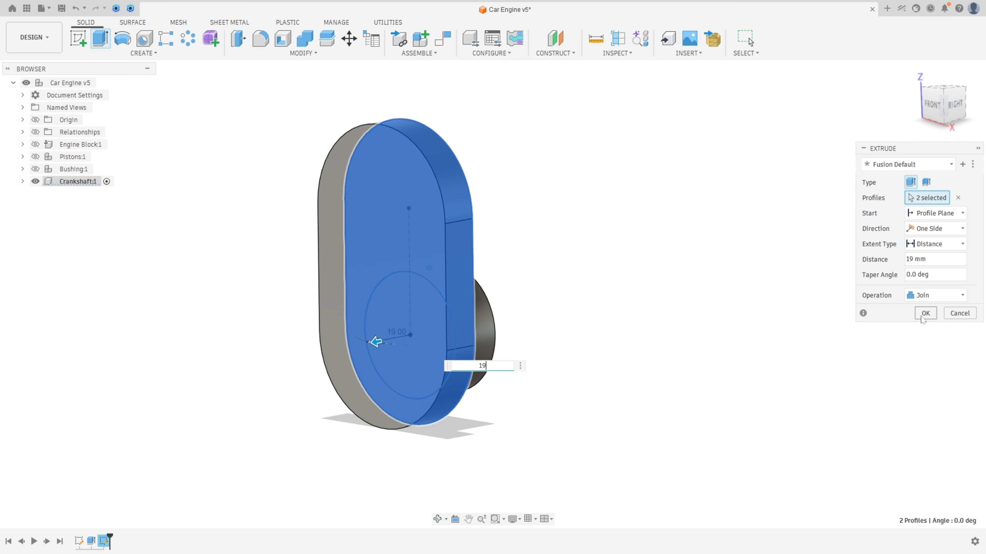
{"action": "left_click", "coordinate": [926, 313]}
Start a sketch on the slot-shaped web's front face and project its upper arc edge
{"action": "middle_click_drag", "start_coordinate": [709, 275], "coordinate": [704, 280], "text": "shift"}
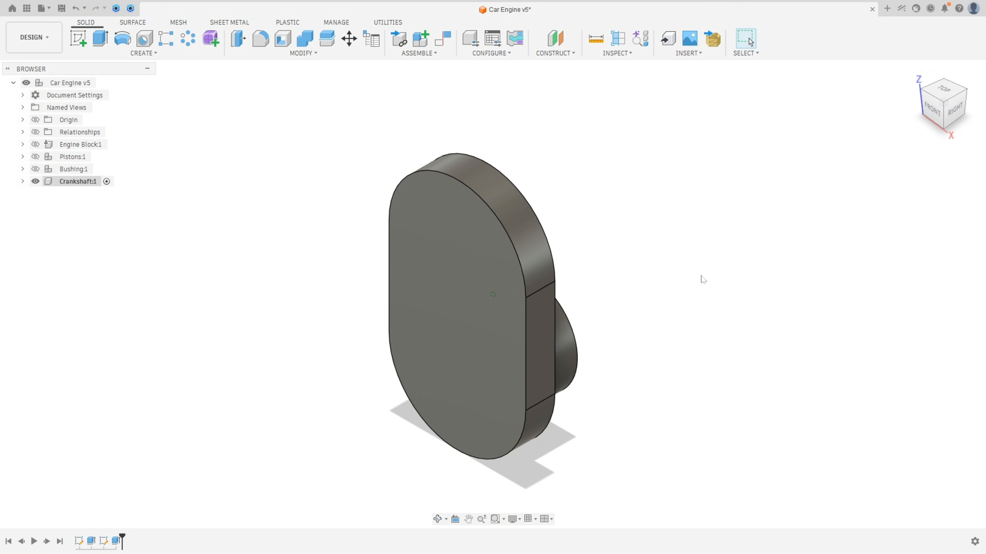
{"action": "left_click", "coordinate": [78, 38]}
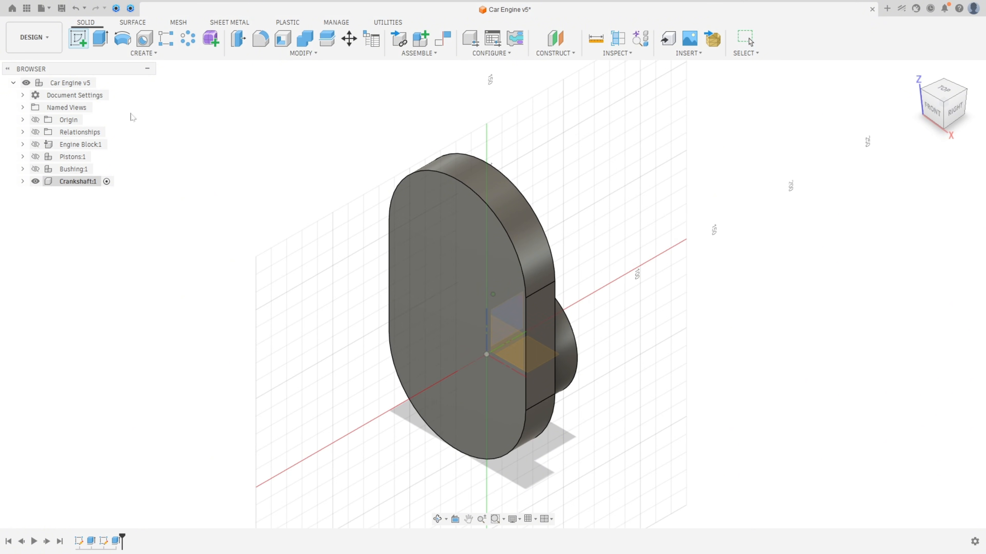
{"action": "left_click", "coordinate": [450, 236]}
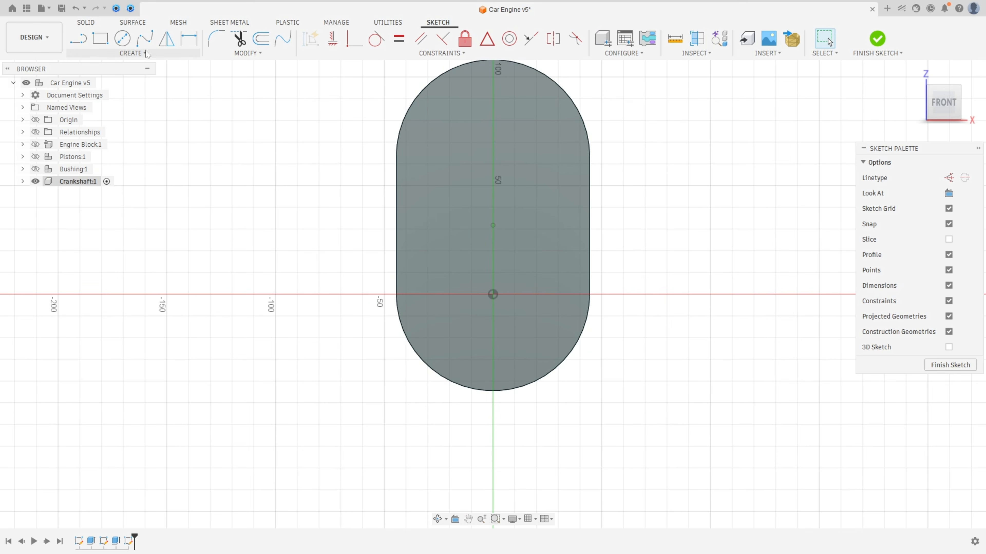
{"action": "left_click", "coordinate": [136, 54]}
{"action": "mouse_move", "coordinate": [147, 219]}
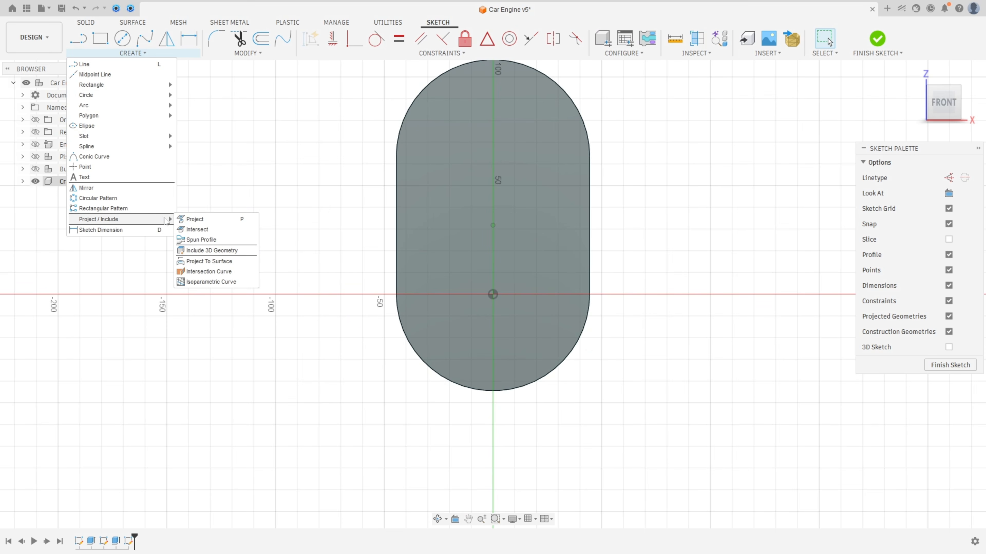
{"action": "left_click", "coordinate": [196, 220]}
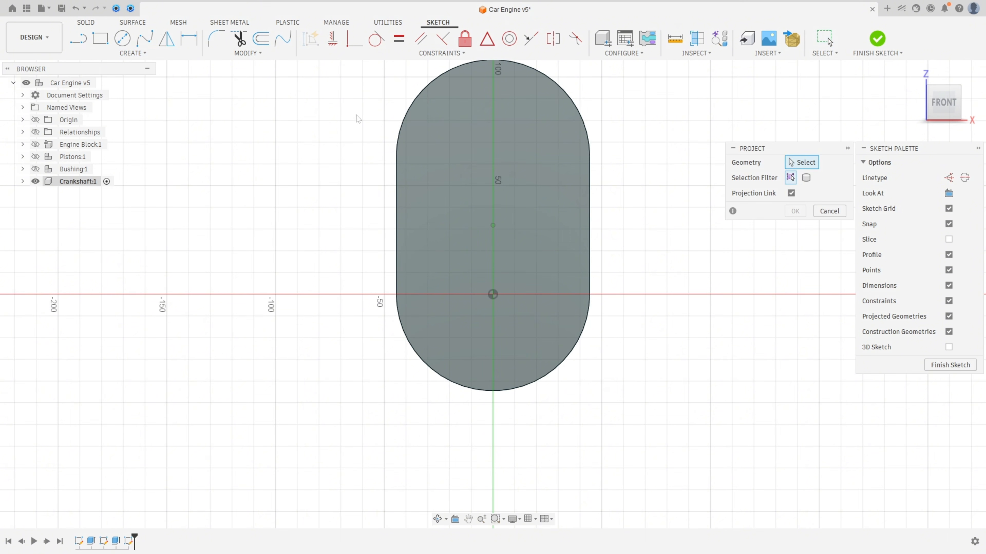
{"action": "left_click", "coordinate": [417, 96]}
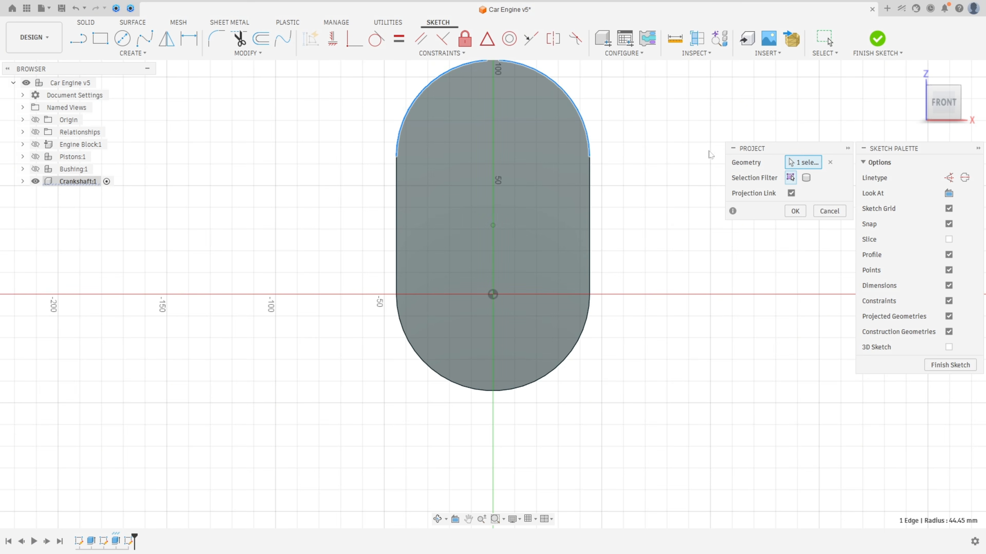
{"action": "left_click", "coordinate": [794, 211]}
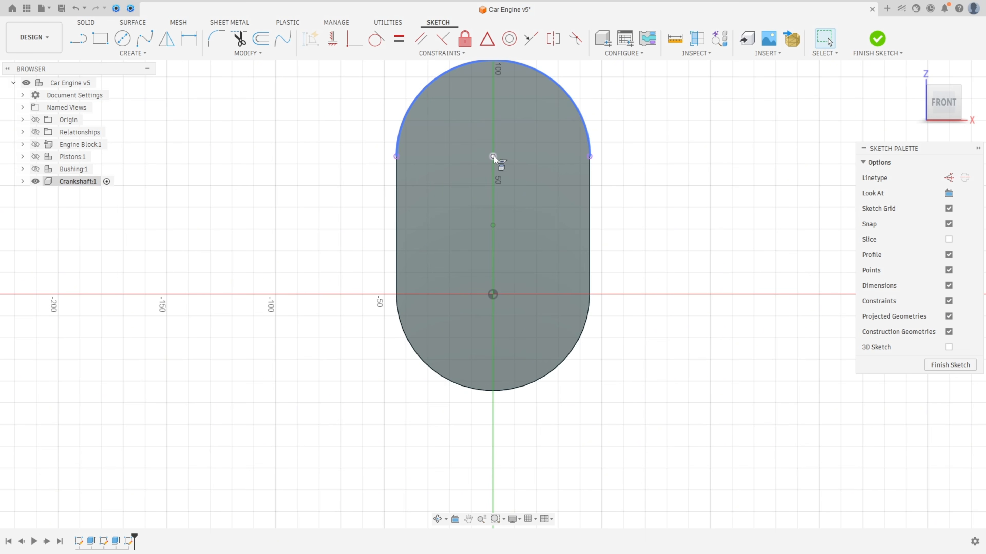
Sketch a 76.2 mm diameter circle centered on the projected arc's center, place its dimension outside the web and finish the sketch
{"action": "scroll", "coordinate": [341, 123], "scroll_direction": "up", "scroll_amount": 1}
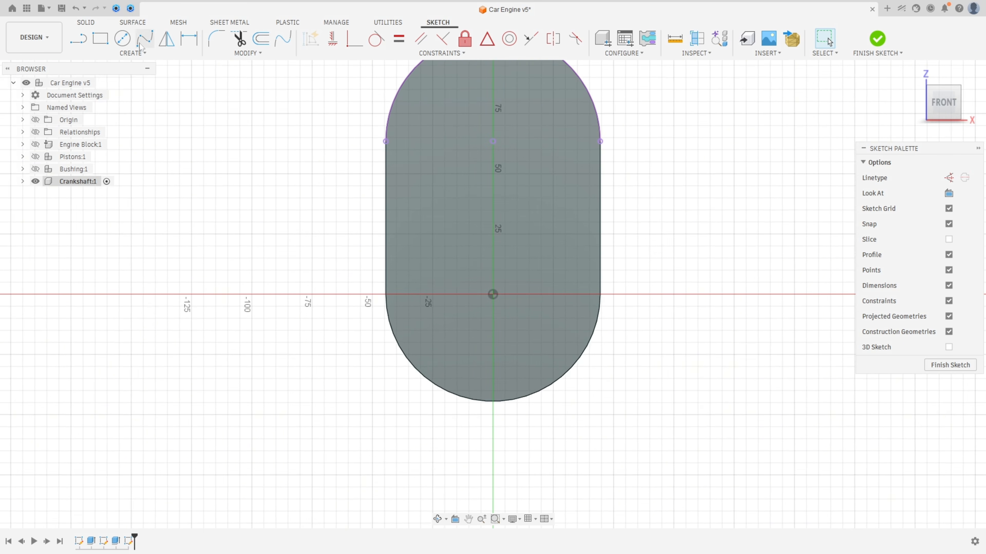
{"action": "left_click", "coordinate": [122, 38]}
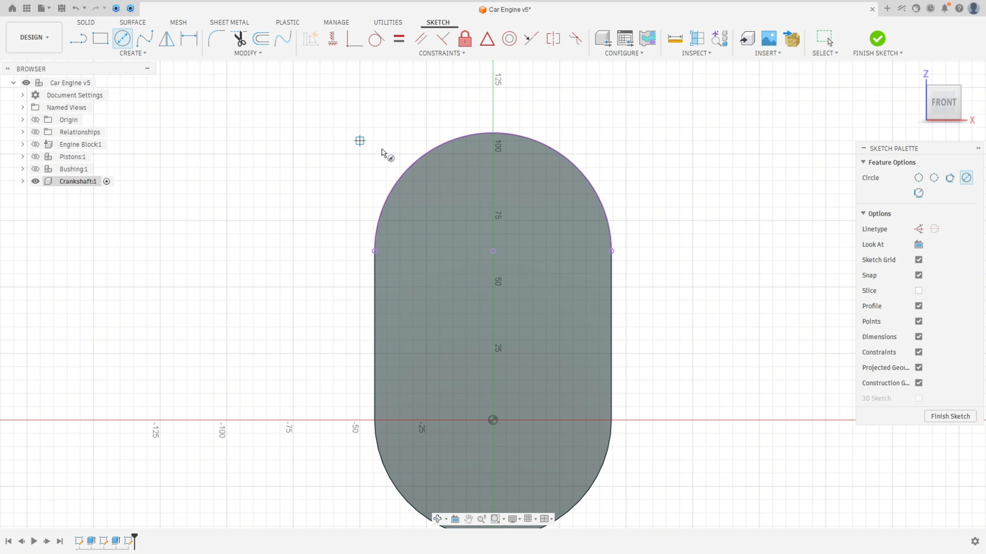
{"action": "left_click", "coordinate": [492, 251]}
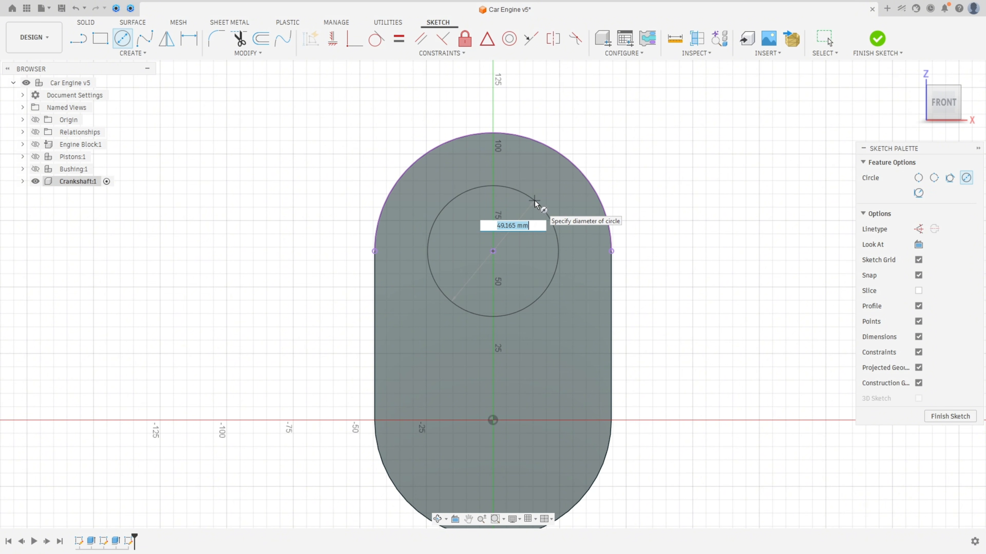
{"action": "type", "text": "76,2"}
{"action": "key", "text": "Return"}
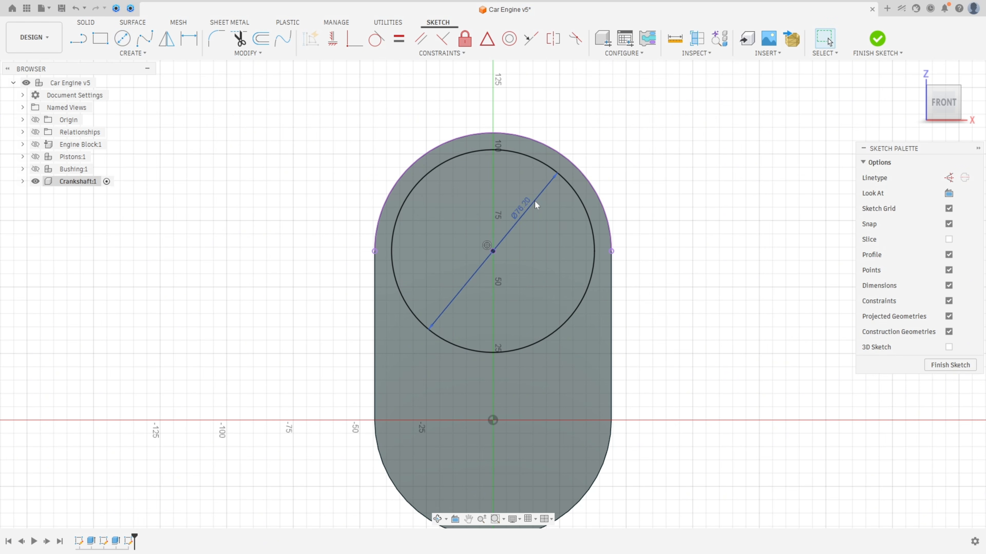
{"action": "left_click_drag", "start_coordinate": [523, 214], "coordinate": [650, 166]}
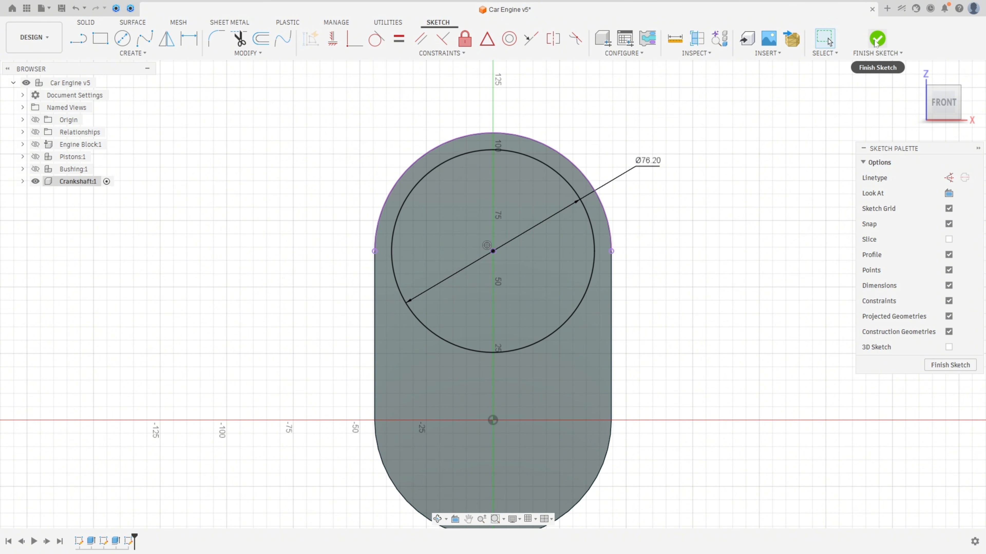
{"action": "left_click", "coordinate": [876, 49]}
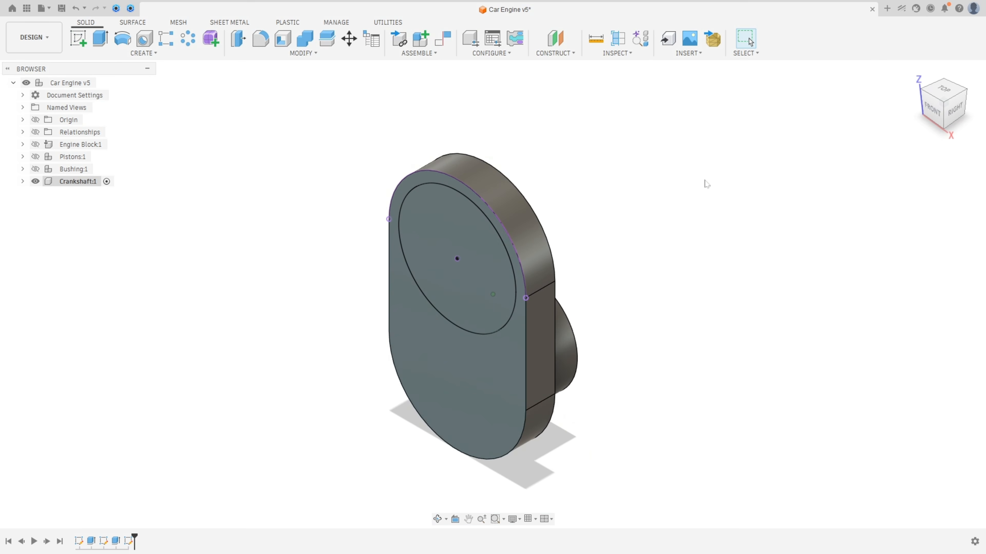
Extrude the 76.2 mm circle 26.67 mm outward and join it to the web
{"action": "left_click", "coordinate": [100, 38]}
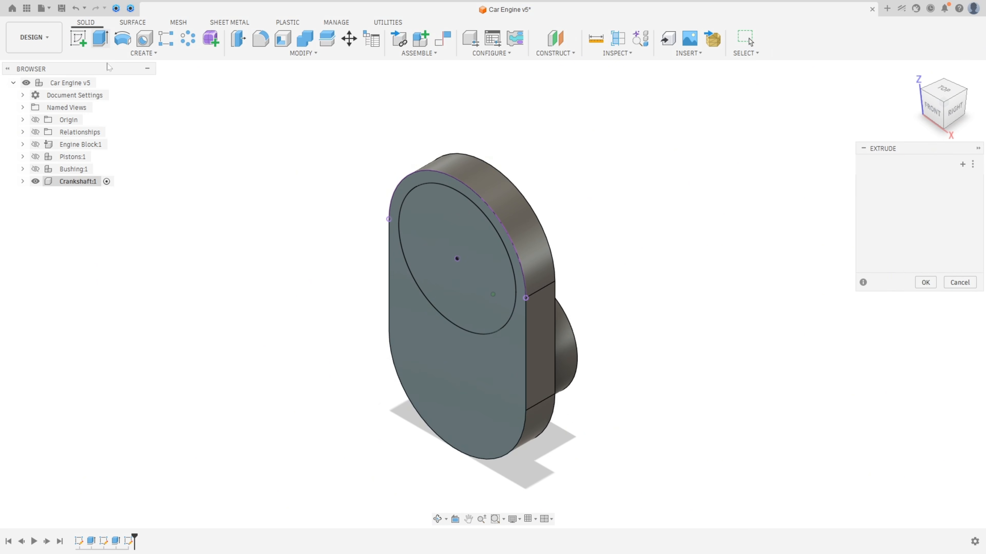
{"action": "left_click", "coordinate": [452, 233]}
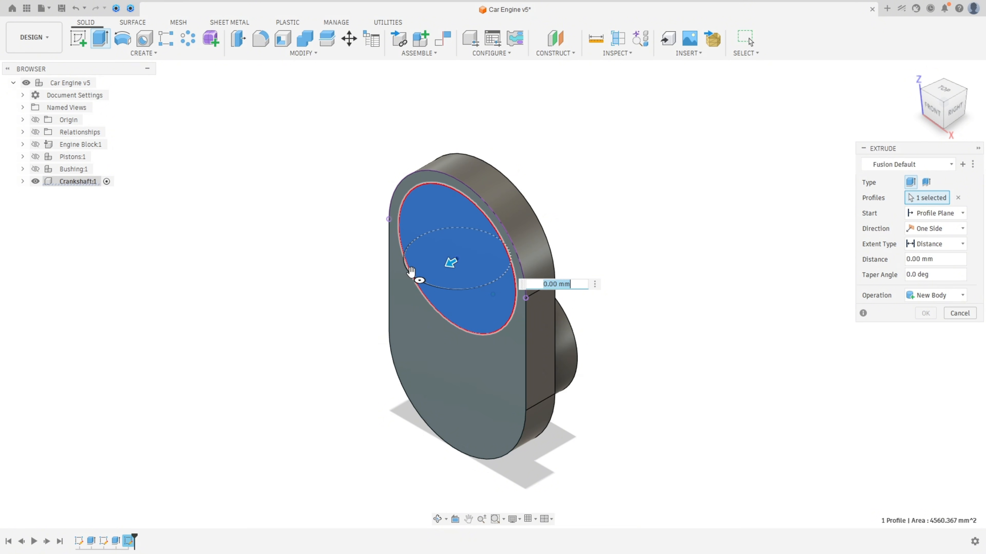
{"action": "type", "text": "26"}
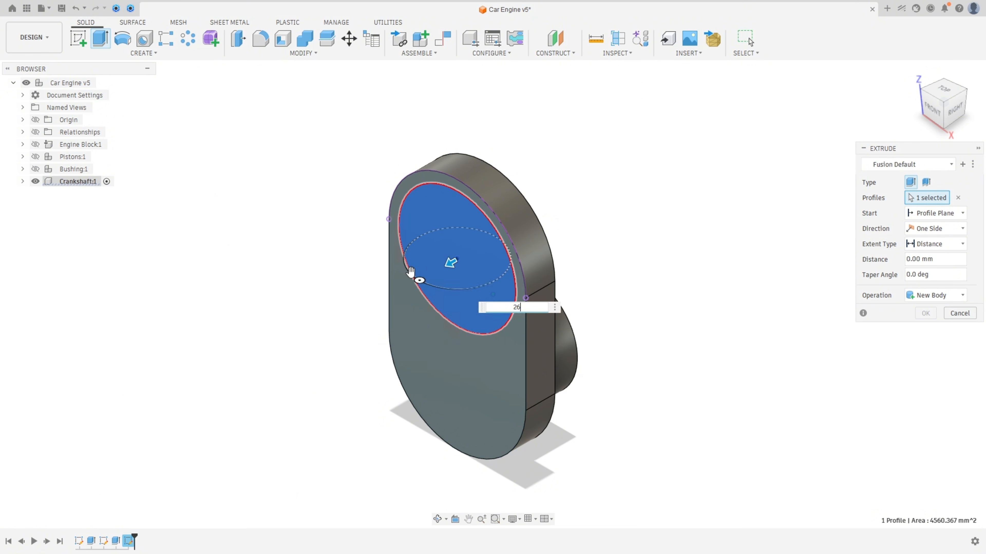
{"action": "type", "text": ",67"}
{"action": "key", "text": "Return"}
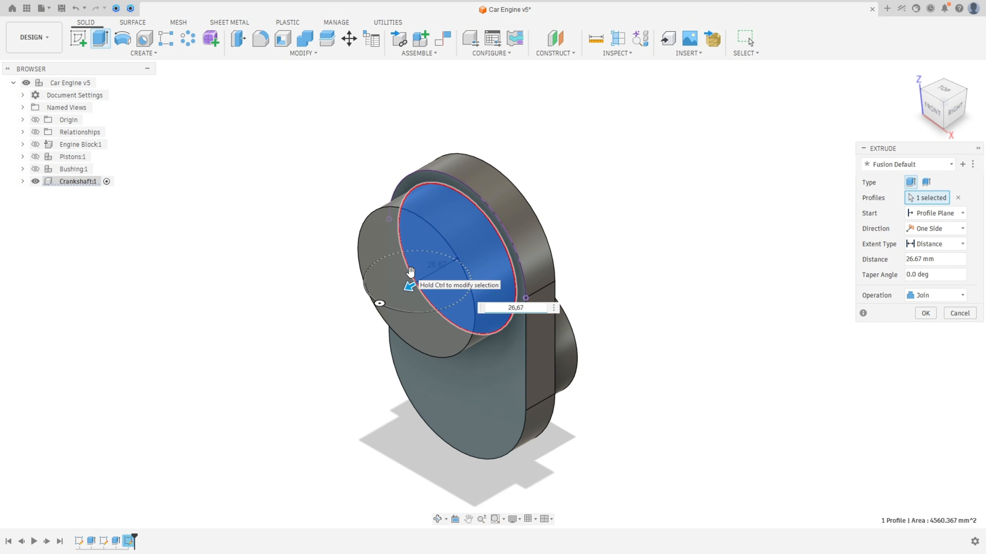
{"action": "left_click", "coordinate": [926, 315]}
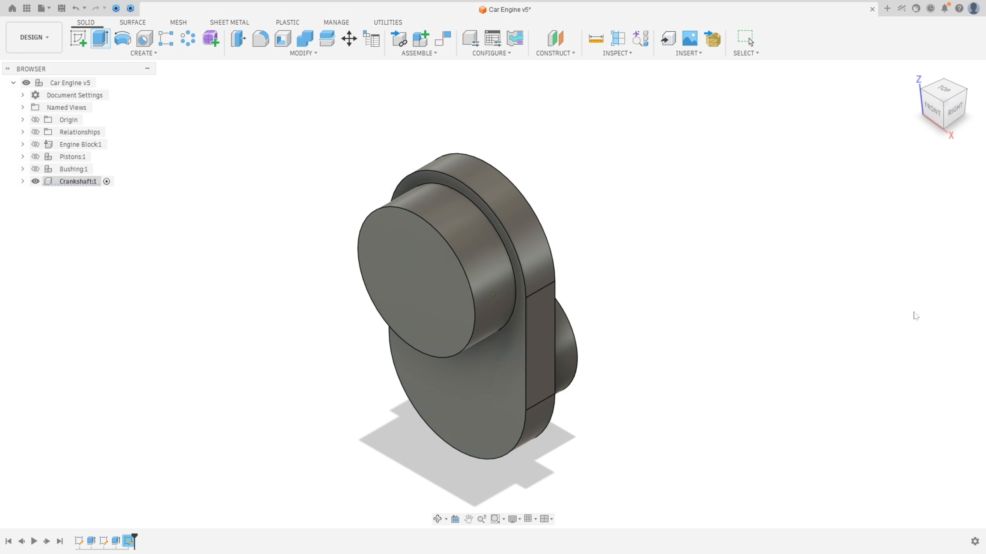
Start a sketch on the vertical YZ origin plane and project the whole crankshaft body's silhouette into it
{"action": "middle_click_drag", "start_coordinate": [751, 238], "coordinate": [719, 246], "text": "shift"}
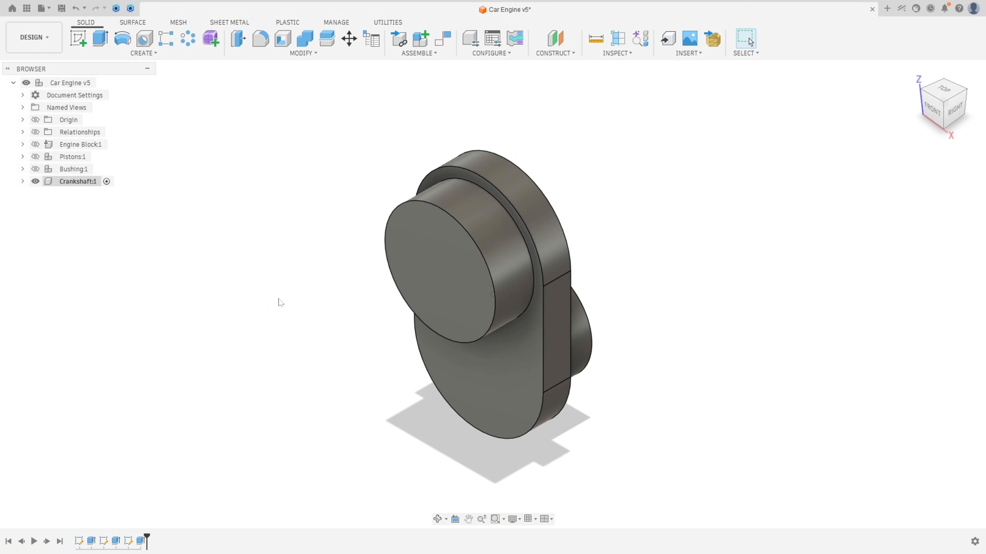
{"action": "left_click", "coordinate": [78, 38]}
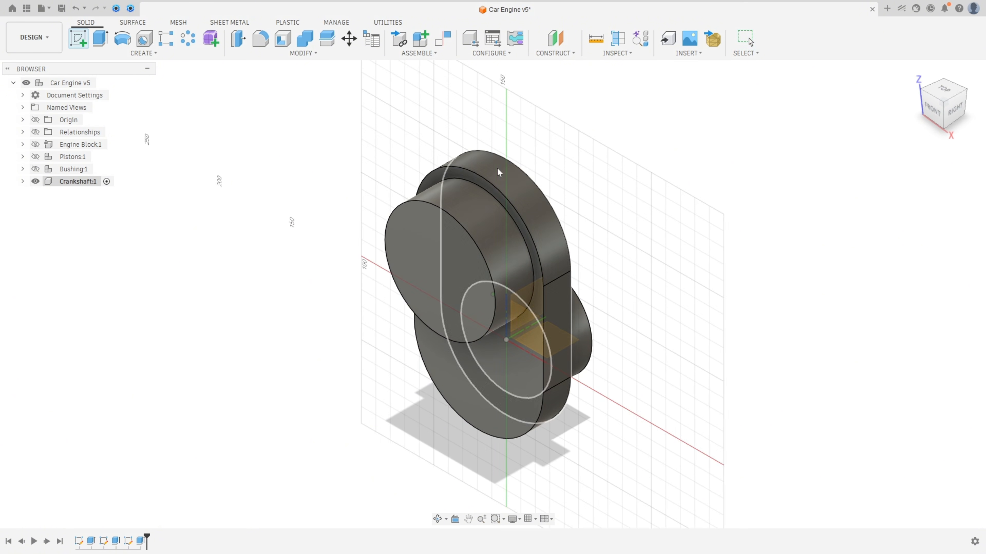
{"action": "middle_click_drag", "start_coordinate": [588, 213], "coordinate": [546, 315], "text": "shift"}
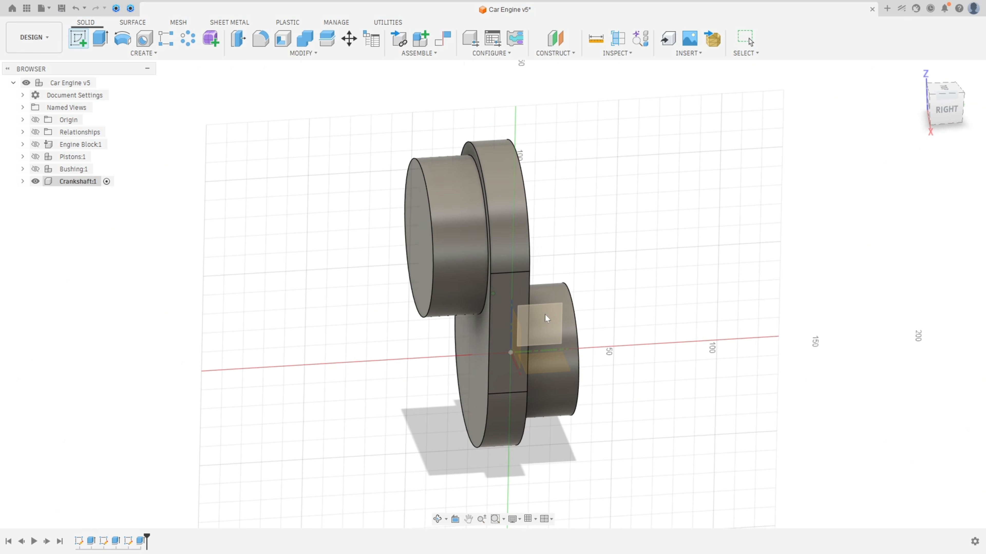
{"action": "left_click", "coordinate": [544, 324]}
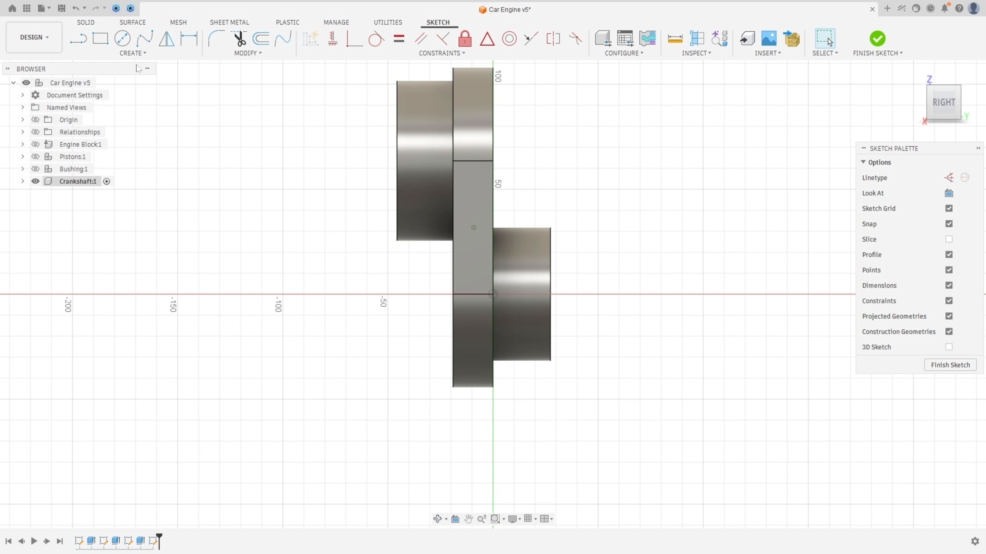
{"action": "left_click", "coordinate": [133, 53]}
{"action": "mouse_move", "coordinate": [115, 220]}
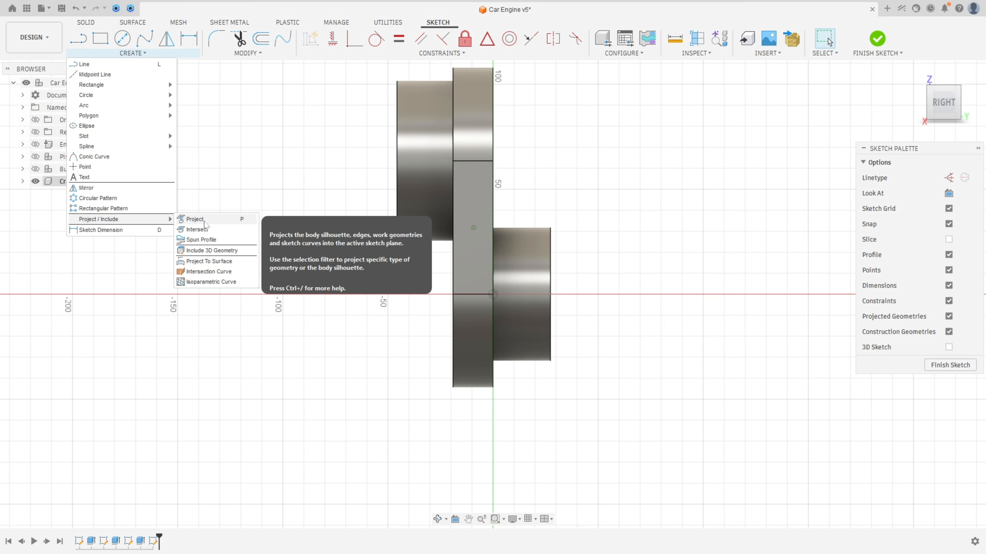
{"action": "left_click", "coordinate": [195, 220]}
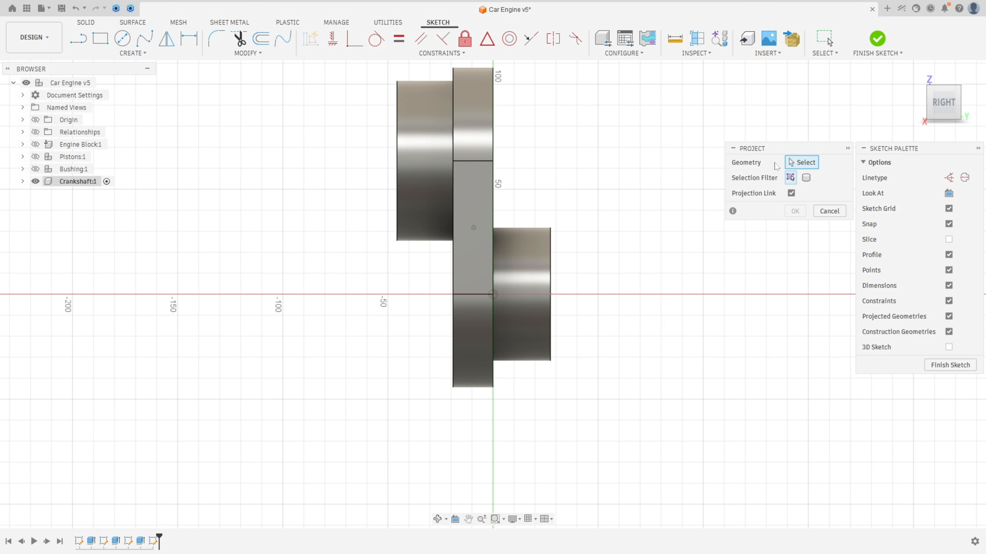
{"action": "left_click", "coordinate": [807, 179]}
{"action": "left_click", "coordinate": [480, 279]}
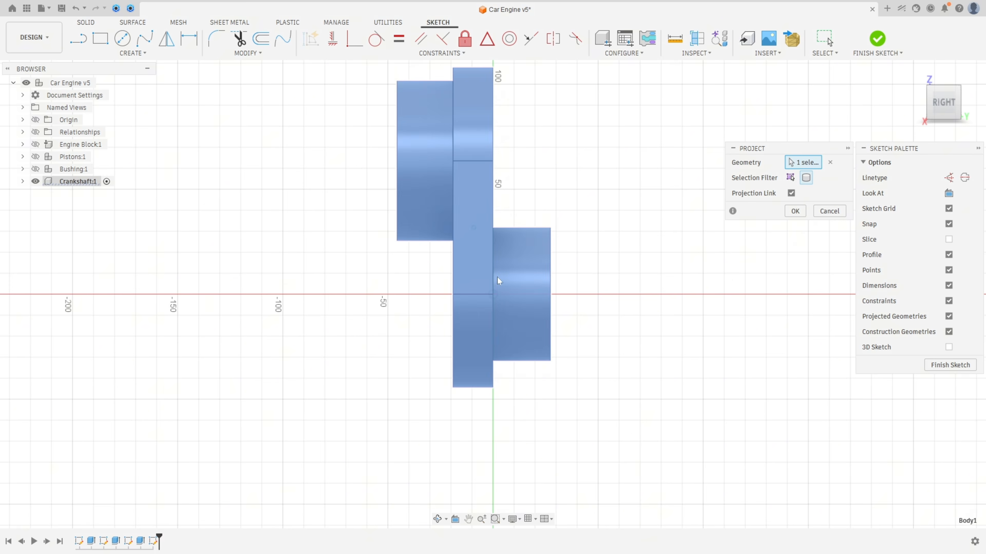
{"action": "left_click", "coordinate": [794, 212]}
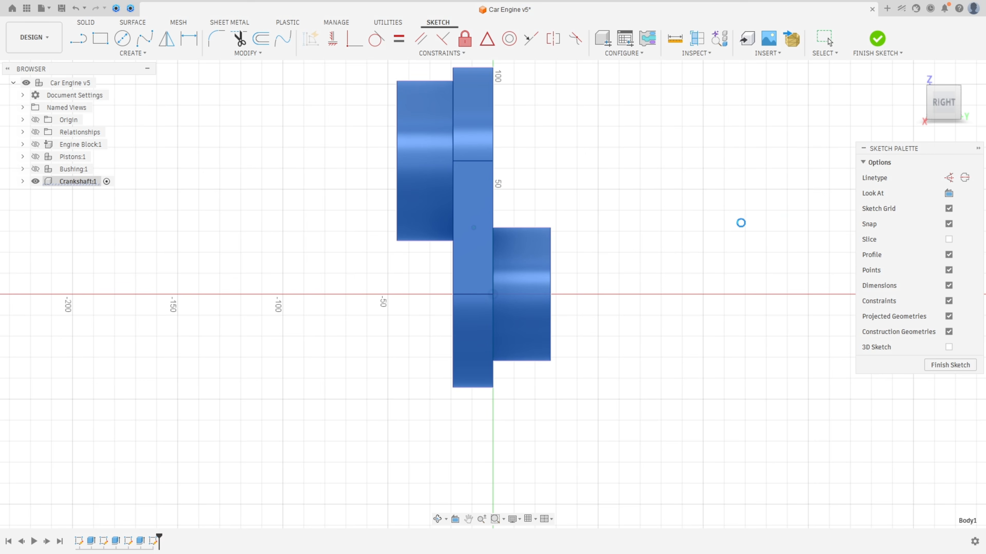
Hide Body1 of the Crankshaft component so that only the projected silhouette is shown
{"action": "scroll", "coordinate": [667, 236], "scroll_direction": "up", "scroll_amount": 3}
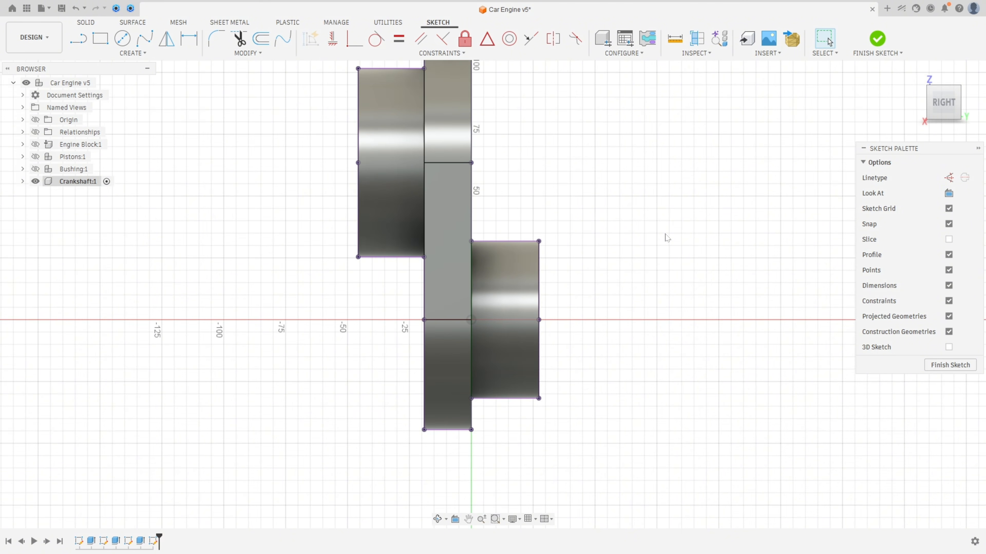
{"action": "left_click", "coordinate": [23, 182]}
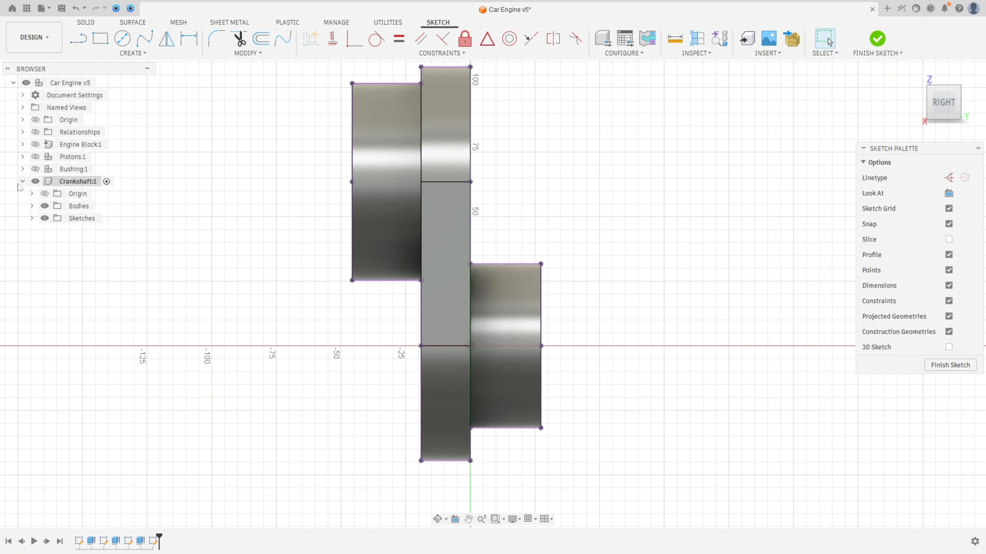
{"action": "left_click", "coordinate": [32, 206]}
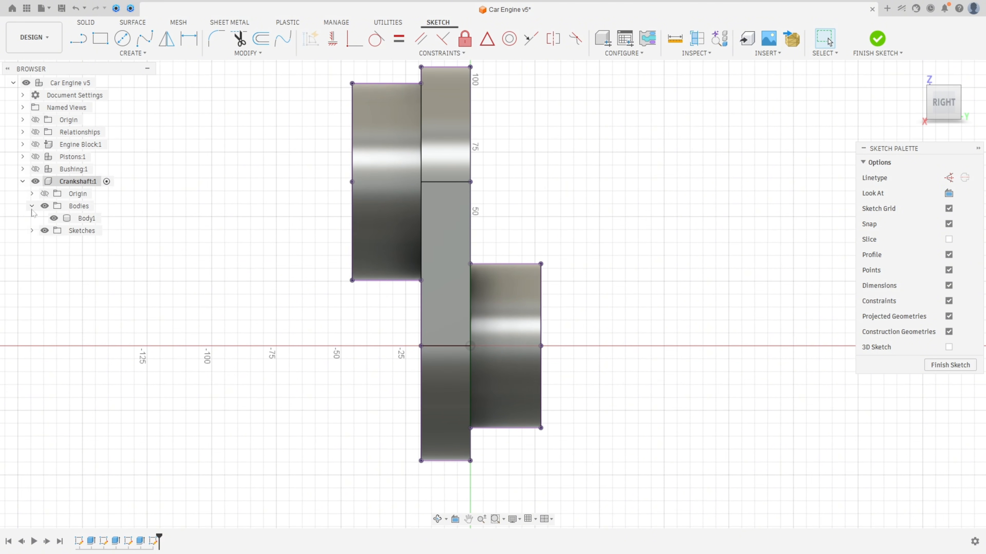
{"action": "left_click", "coordinate": [54, 219]}
{"action": "scroll", "coordinate": [272, 255], "scroll_direction": "up", "scroll_amount": 2}
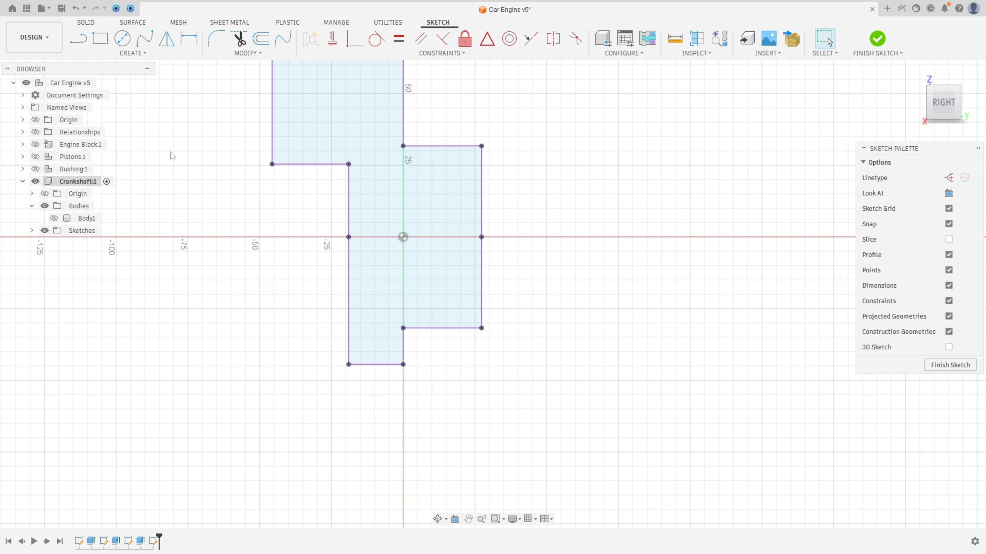
Draw a three-point arc from the silhouette's lowest edge to the web point on the horizontal axis, bulging outward beyond the web
{"action": "left_click", "coordinate": [132, 53]}
{"action": "mouse_move", "coordinate": [110, 112]}
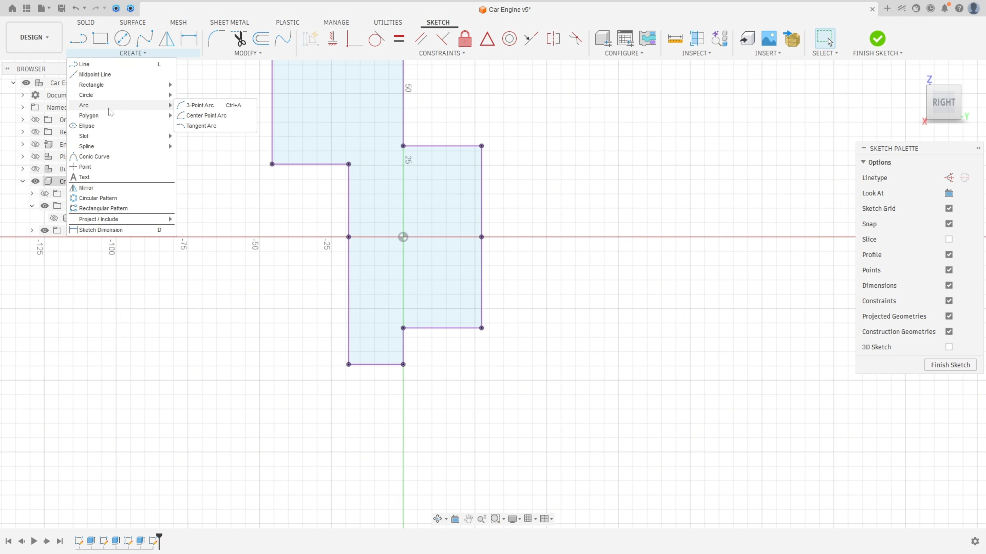
{"action": "left_click", "coordinate": [200, 115]}
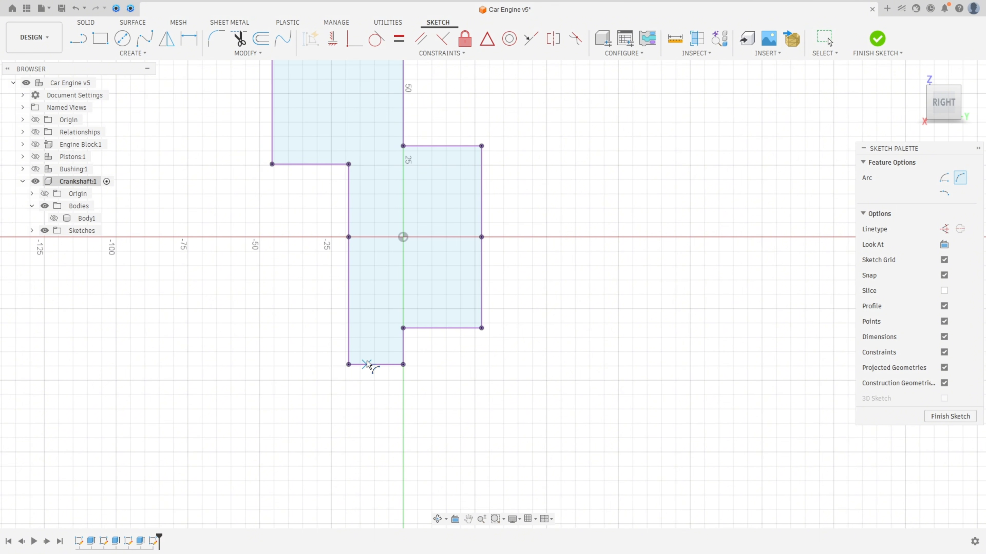
{"action": "left_click", "coordinate": [386, 365]}
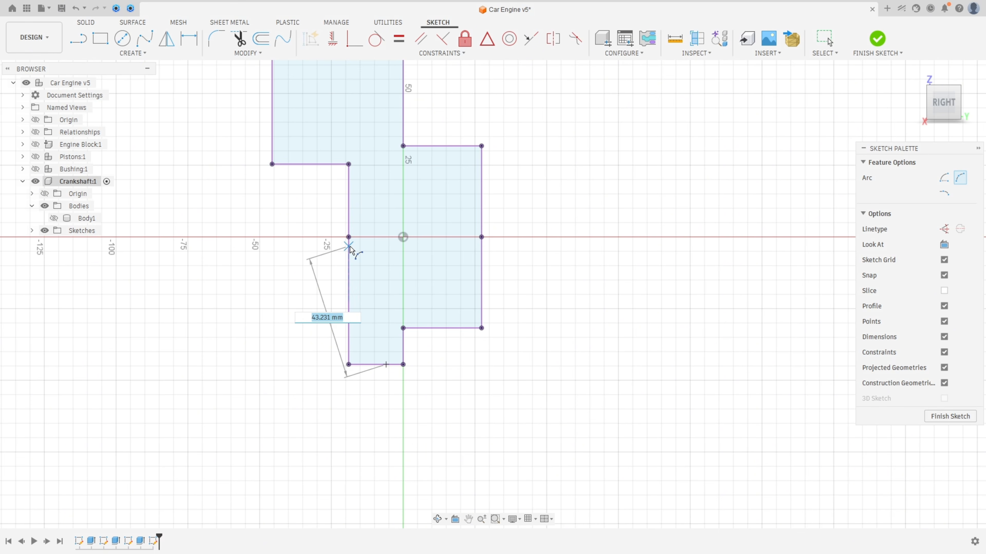
{"action": "left_click", "coordinate": [348, 237]}
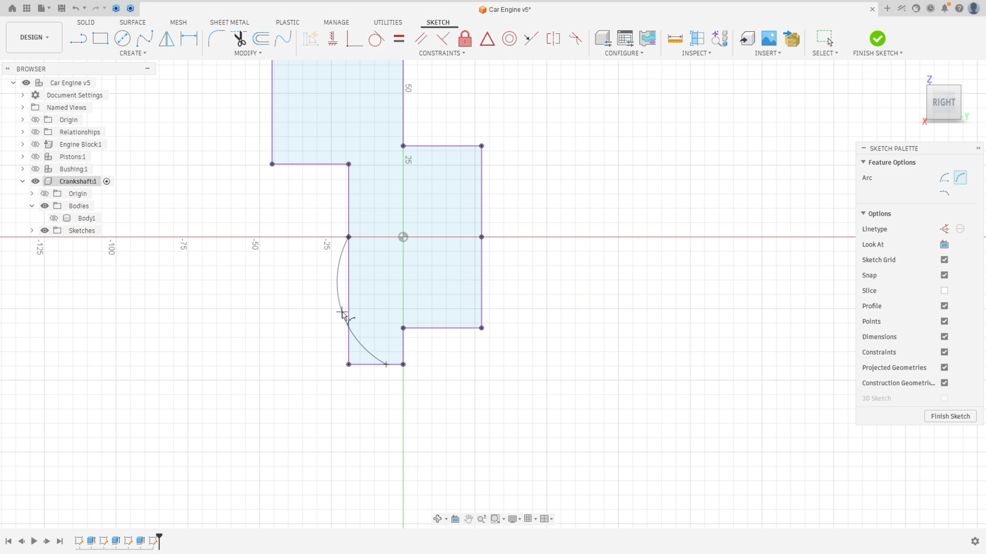
{"action": "left_click", "coordinate": [338, 317]}
{"action": "key", "text": "Escape"}
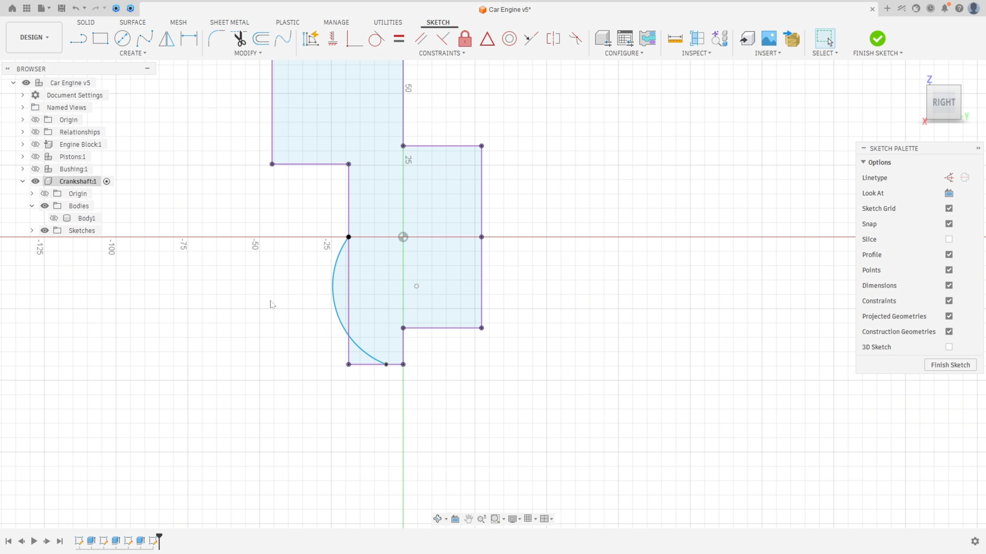
Constrain the arc's lower endpoint to the midpoint of the silhouette's lowest edge
{"action": "left_click", "coordinate": [449, 55]}
{"action": "left_click", "coordinate": [487, 38]}
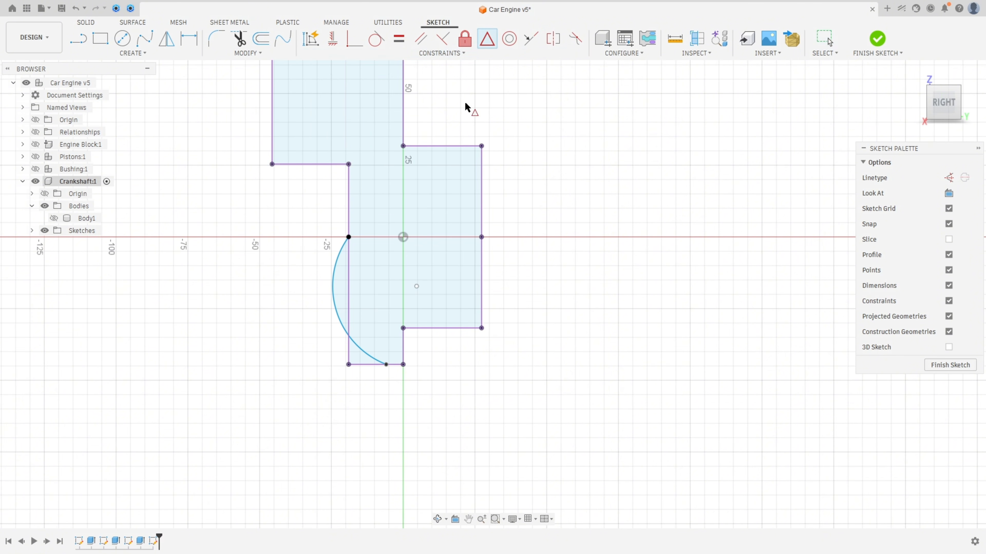
{"action": "scroll", "coordinate": [384, 374], "scroll_direction": "up", "scroll_amount": 4}
{"action": "left_click", "coordinate": [385, 357]}
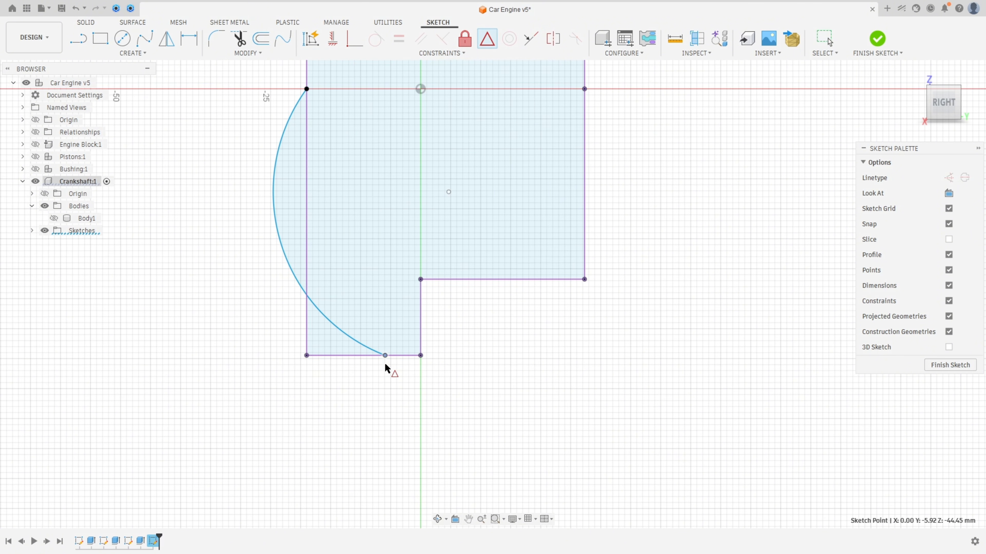
{"action": "left_click", "coordinate": [367, 356]}
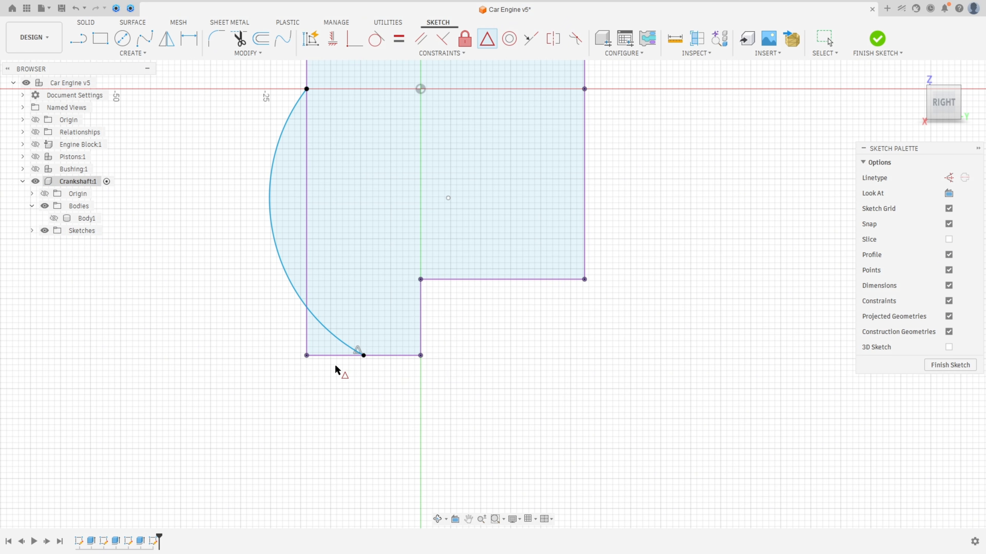
Dimension the lower arc with a radius of 169 mm
{"action": "left_click", "coordinate": [190, 40]}
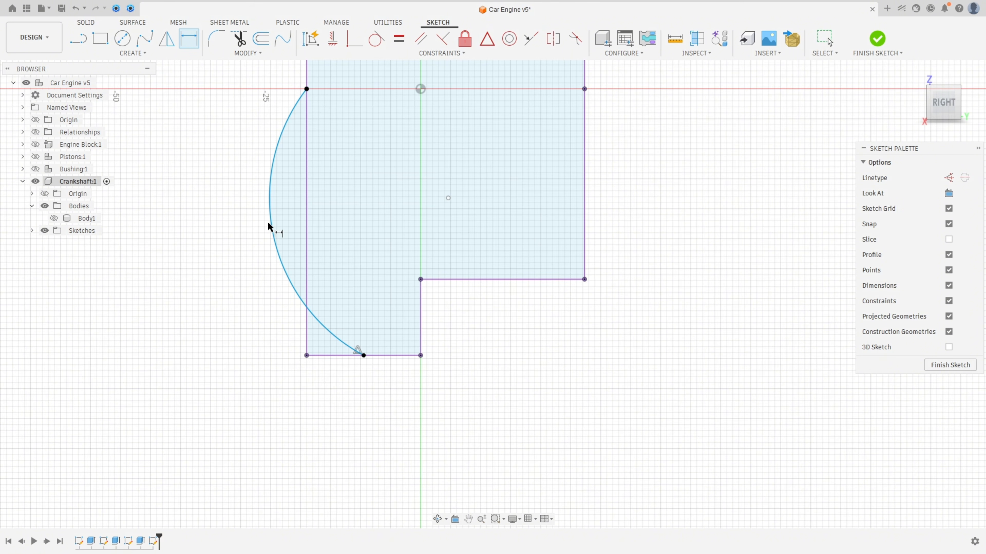
{"action": "left_click", "coordinate": [273, 229]}
{"action": "left_click", "coordinate": [345, 218]}
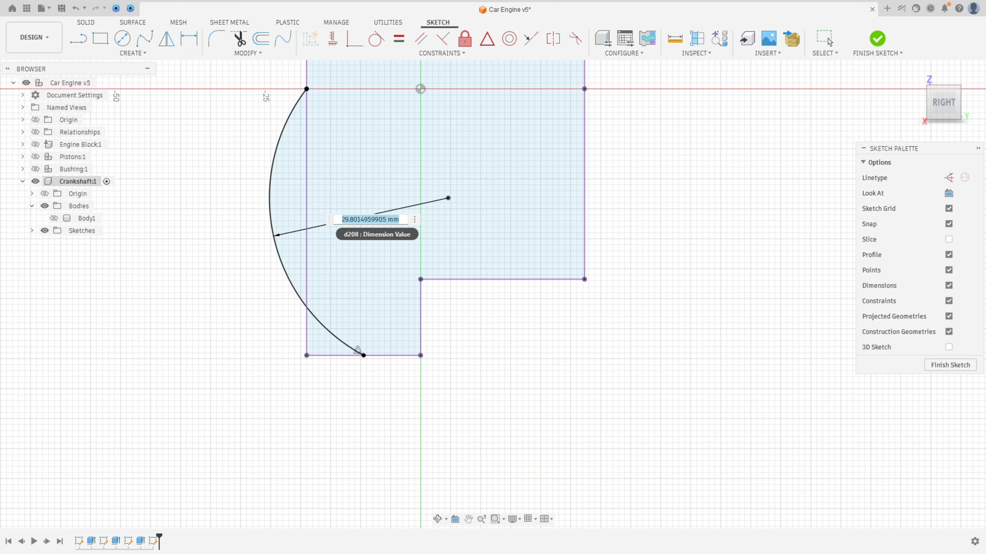
{"action": "type", "text": "169"}
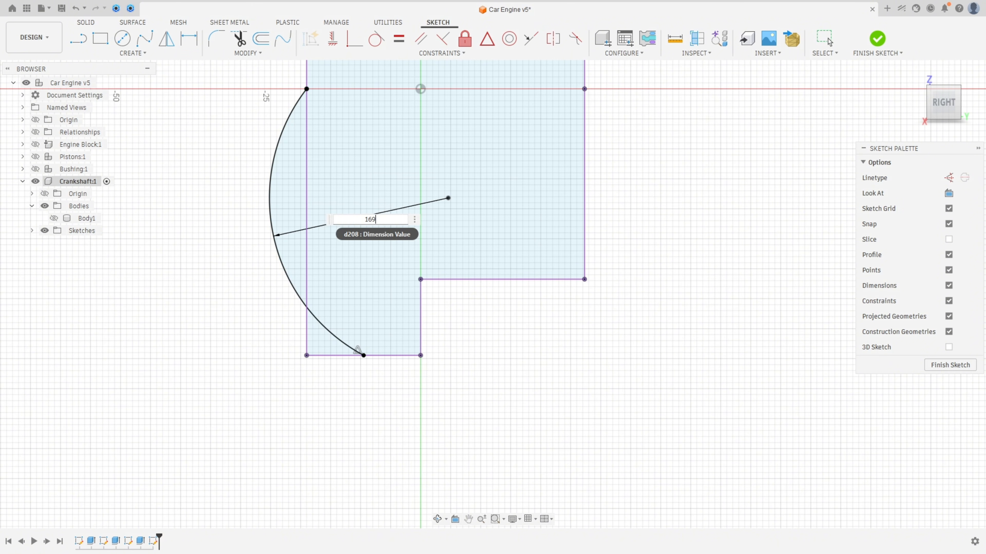
{"action": "key", "text": "Return"}
{"action": "scroll", "coordinate": [391, 224], "scroll_direction": "down", "scroll_amount": 5}
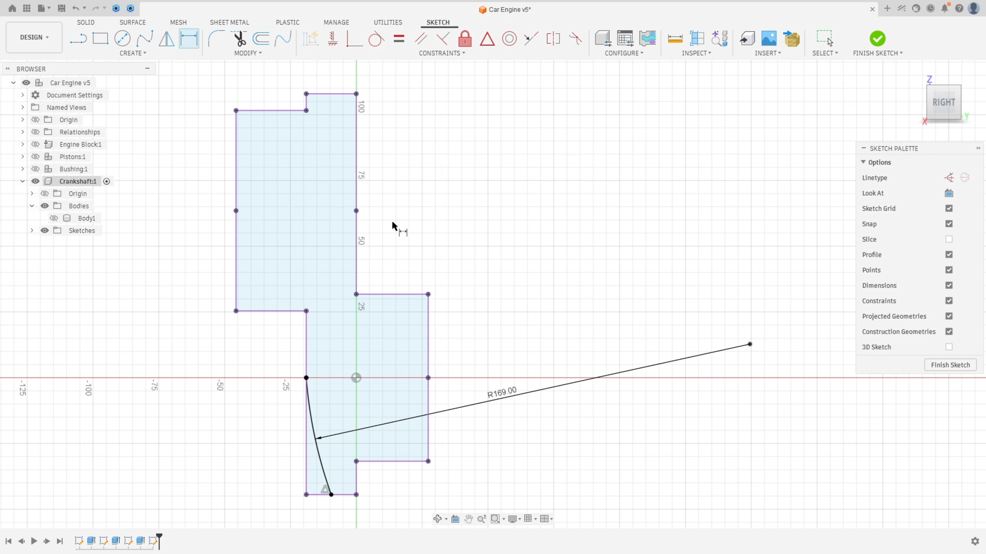
{"action": "scroll", "coordinate": [502, 225], "scroll_direction": "up", "scroll_amount": 2}
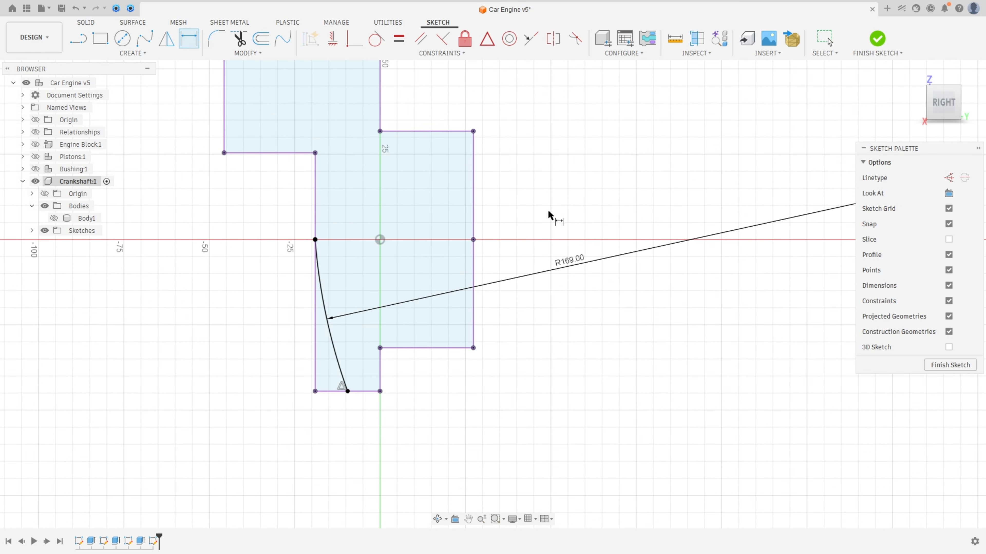
{"action": "key", "text": "Escape"}
{"action": "left_click", "coordinate": [328, 361]}
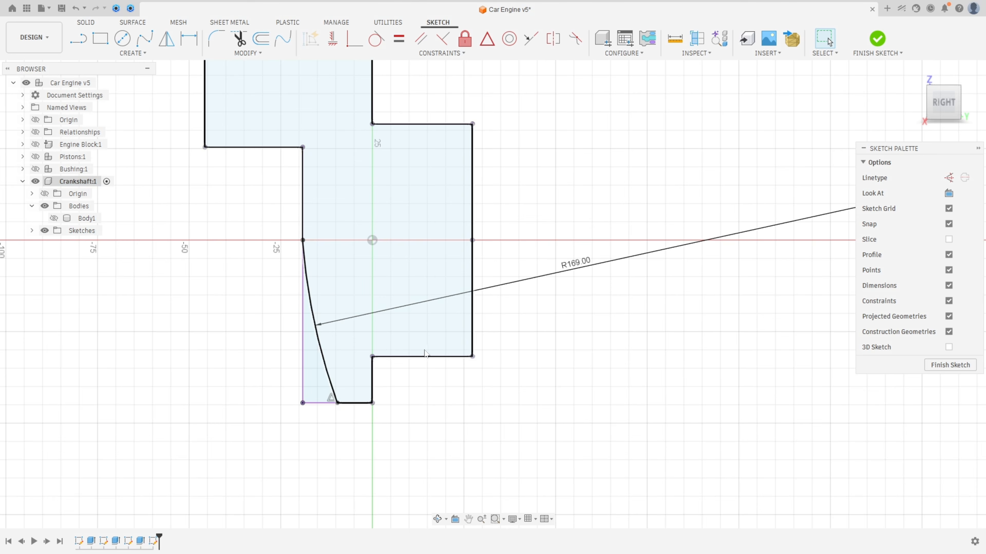
Draw a three-point arc from the silhouette's uppermost edge to the midpoint on the web's vertical edge opposite the upper journal
{"action": "scroll", "coordinate": [420, 354], "scroll_direction": "down", "scroll_amount": 5}
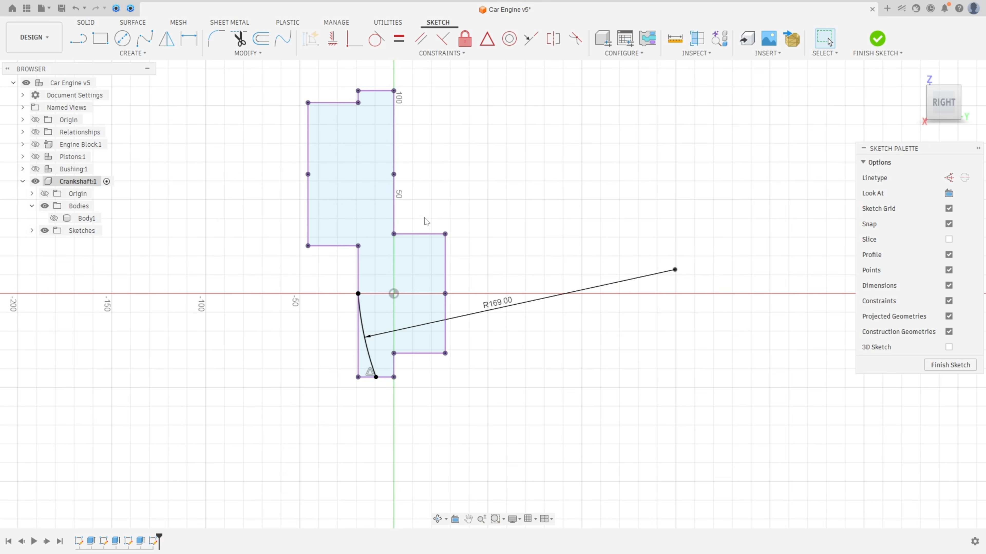
{"action": "middle_click_drag", "start_coordinate": [431, 174], "coordinate": [479, 262]}
{"action": "scroll", "coordinate": [452, 195], "scroll_direction": "up", "scroll_amount": 3}
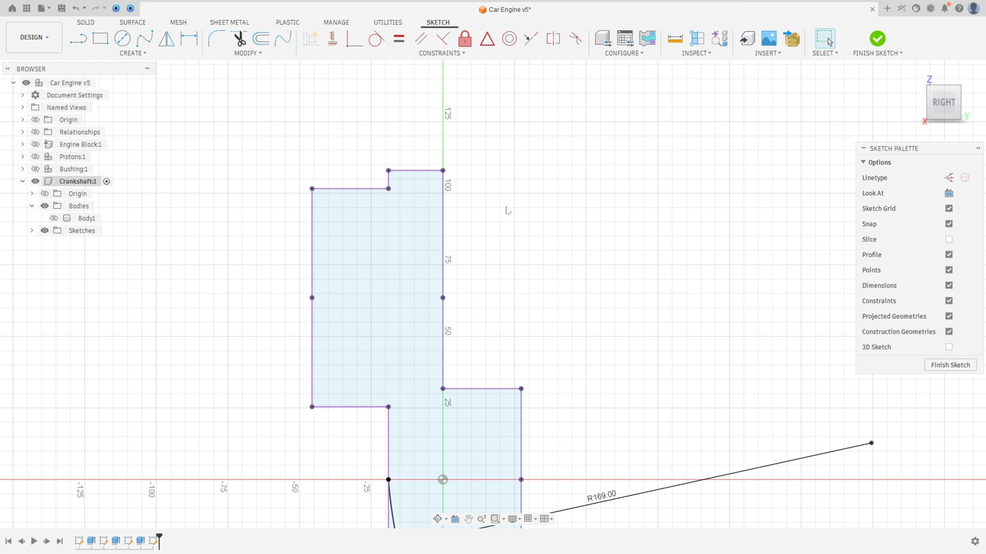
{"action": "left_click", "coordinate": [132, 53]}
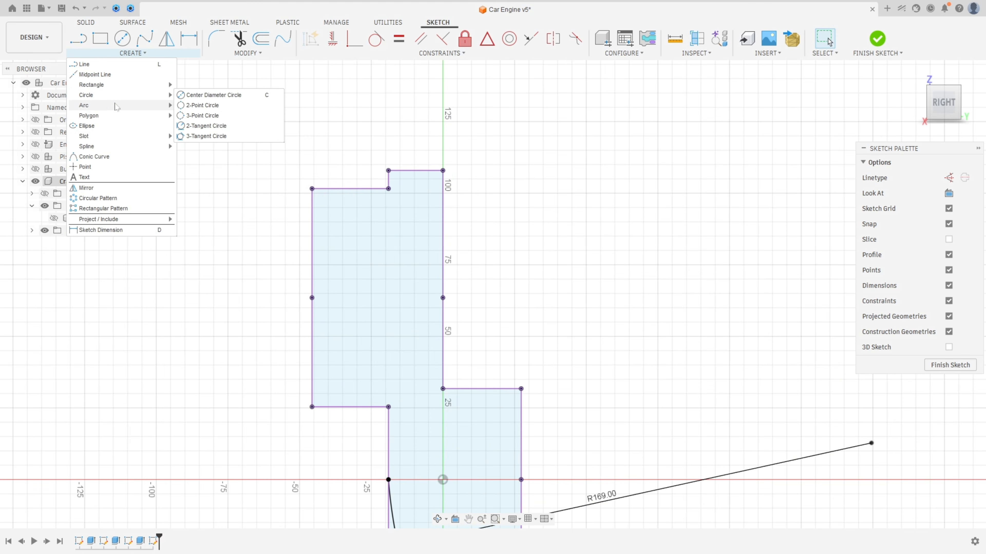
{"action": "mouse_move", "coordinate": [118, 112]}
{"action": "left_click", "coordinate": [194, 105]}
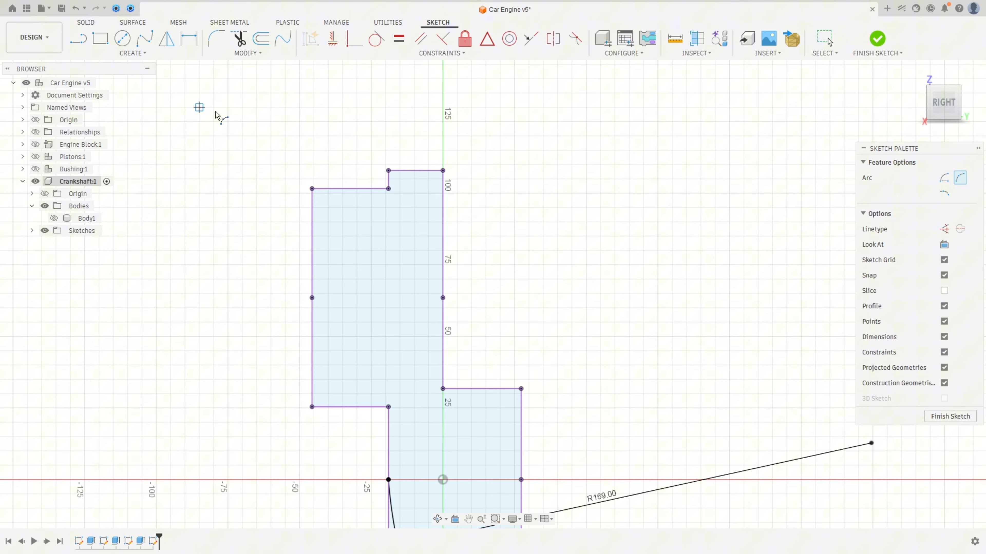
{"action": "left_click", "coordinate": [409, 171]}
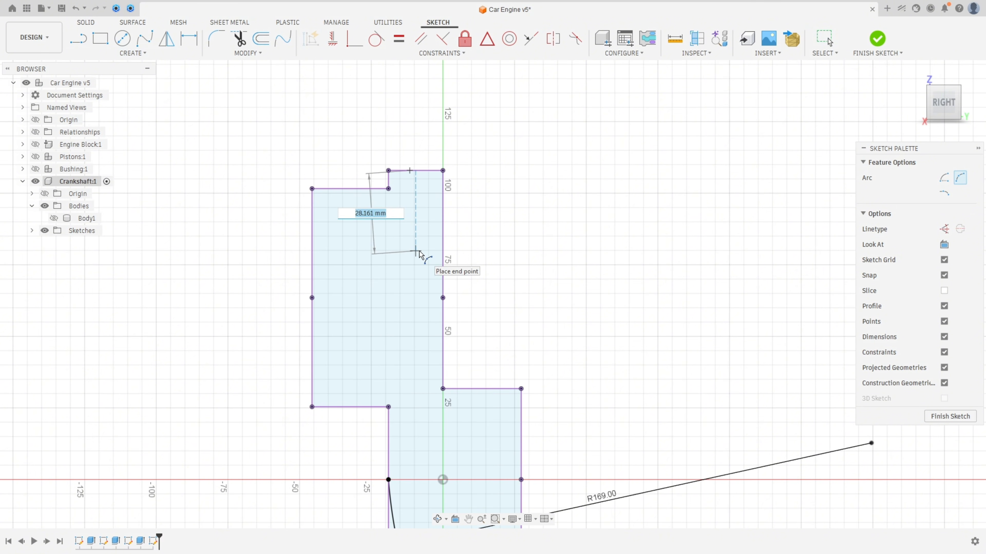
{"action": "left_click", "coordinate": [443, 298]}
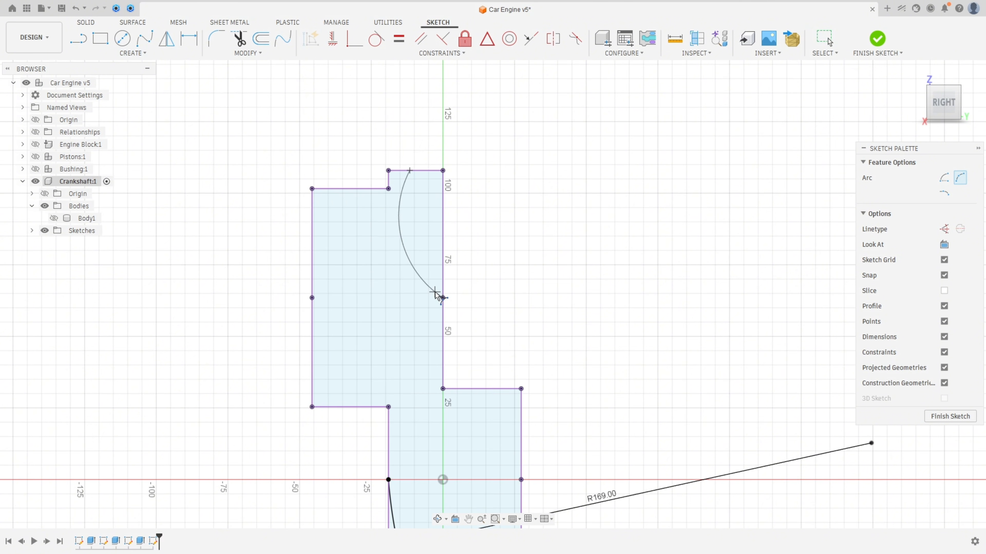
{"action": "left_click", "coordinate": [435, 292]}
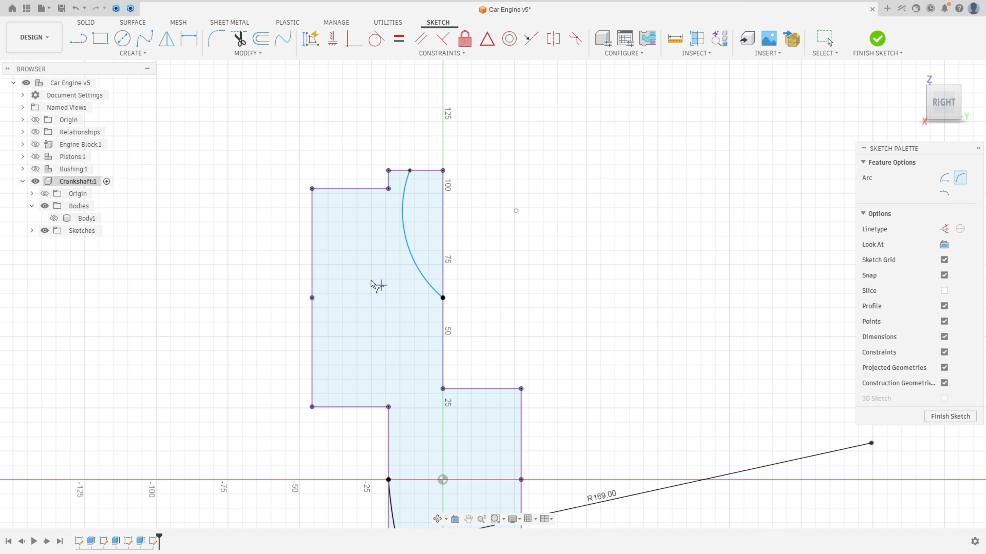
Dimension the upper arc with a radius of 169 mm
{"action": "left_click", "coordinate": [192, 42]}
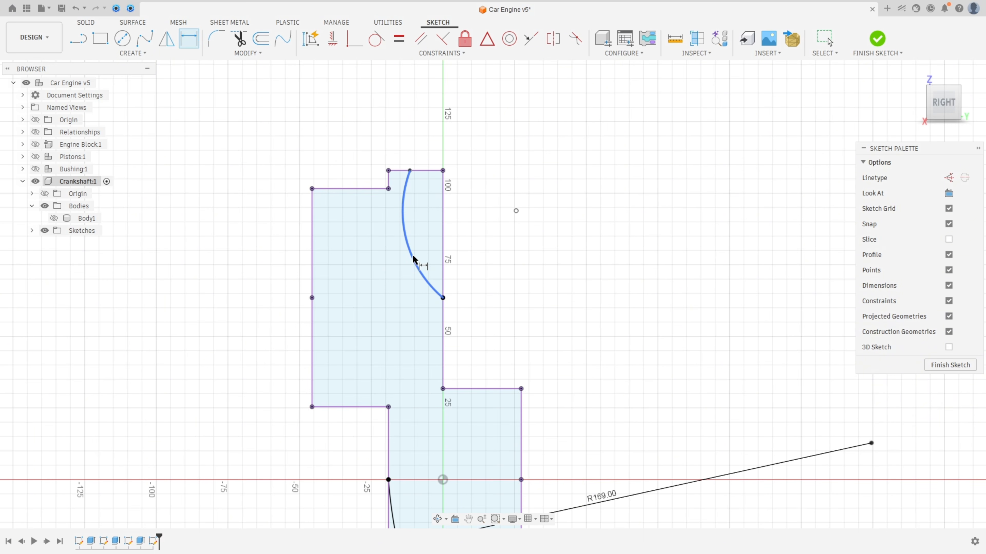
{"action": "left_click", "coordinate": [417, 261]}
{"action": "left_click", "coordinate": [483, 226]}
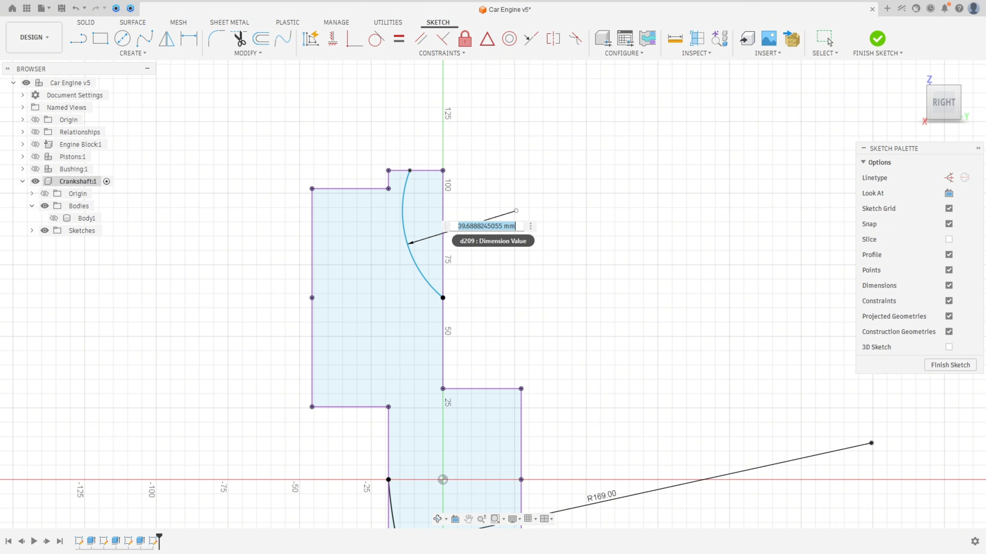
{"action": "type", "text": "169"}
{"action": "key", "text": "Return"}
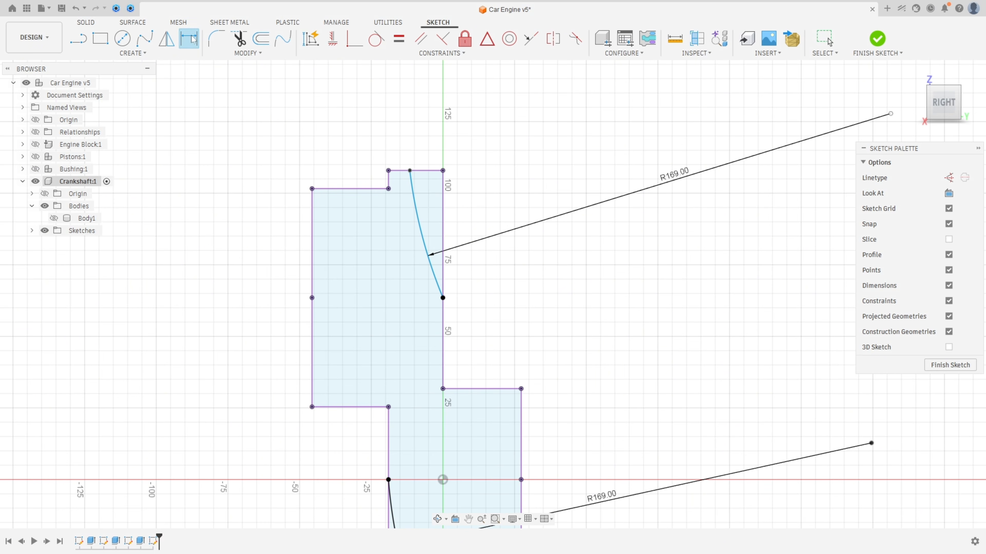
Set the upper arc's endpoint 5 mm from the web's nearby upper corner and reposition the 5 mm and upper radius dimensions beside the profile
{"action": "left_click", "coordinate": [409, 171]}
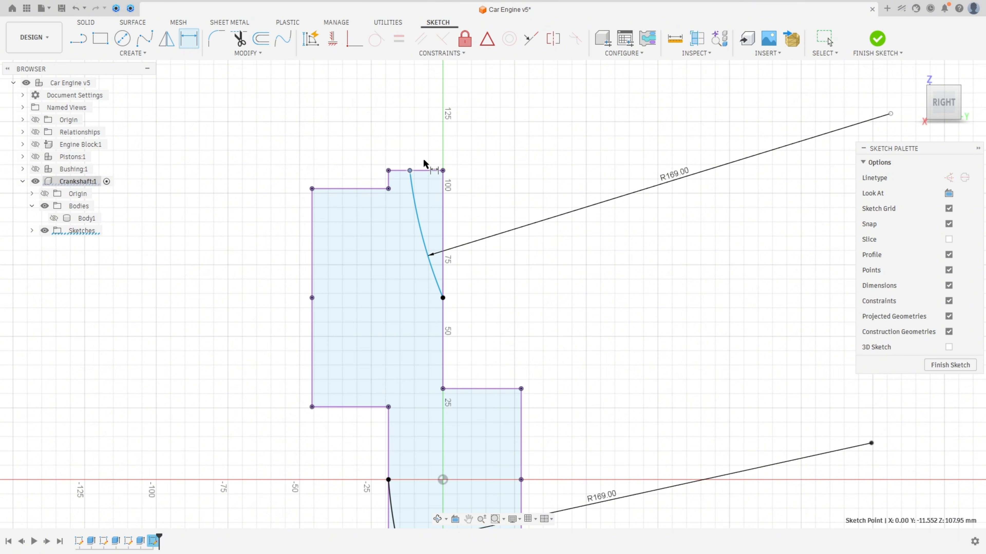
{"action": "left_click", "coordinate": [442, 171]}
{"action": "left_click", "coordinate": [453, 146]}
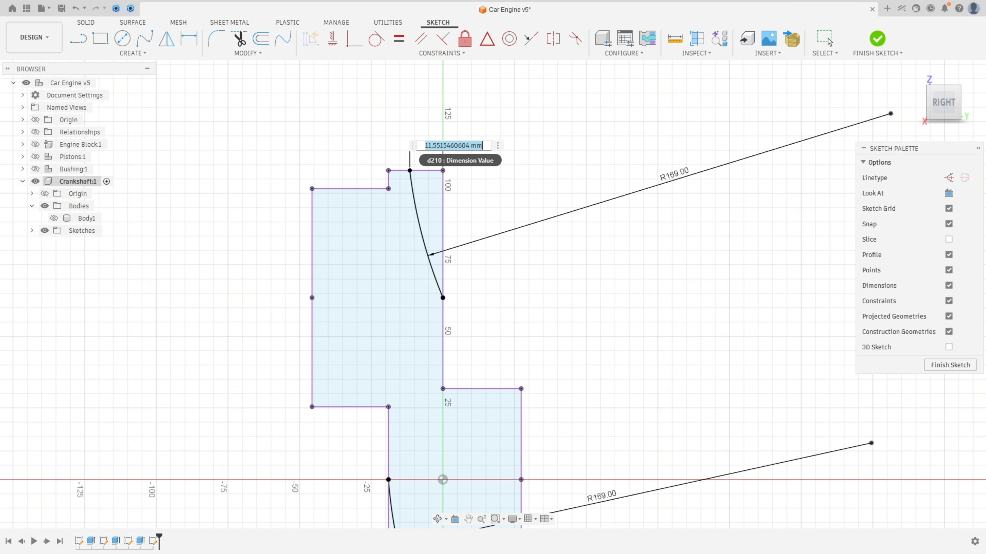
{"action": "type", "text": "5"}
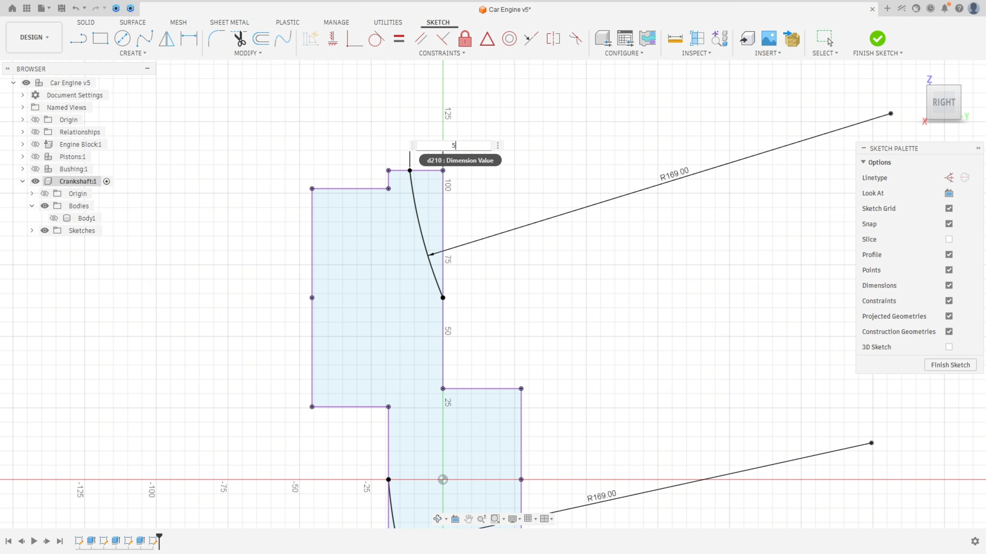
{"action": "key", "text": "Return"}
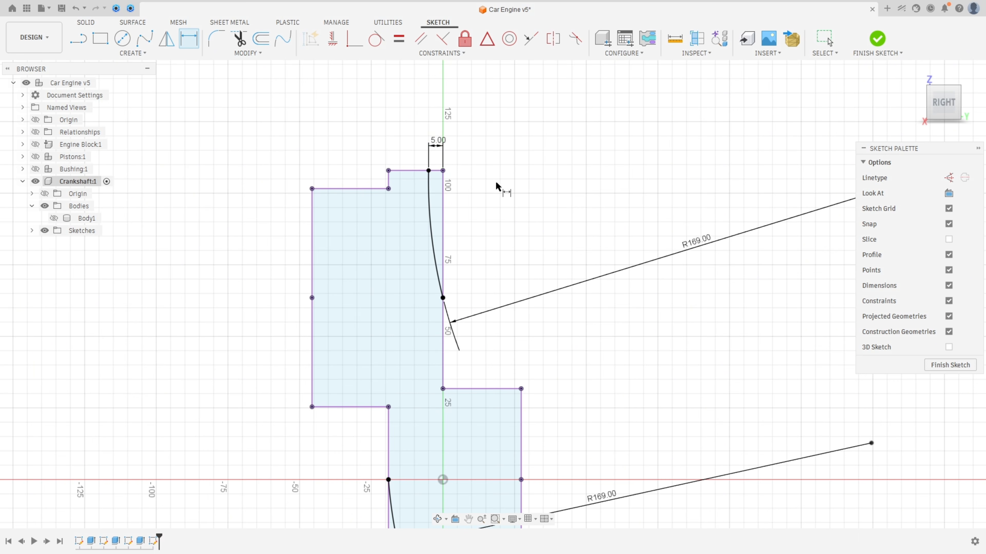
{"action": "left_click_drag", "start_coordinate": [437, 144], "coordinate": [475, 150]}
{"action": "left_click_drag", "start_coordinate": [693, 248], "coordinate": [499, 222]}
{"action": "key", "text": "d"}
{"action": "scroll", "coordinate": [491, 257], "scroll_direction": "down", "scroll_amount": 3}
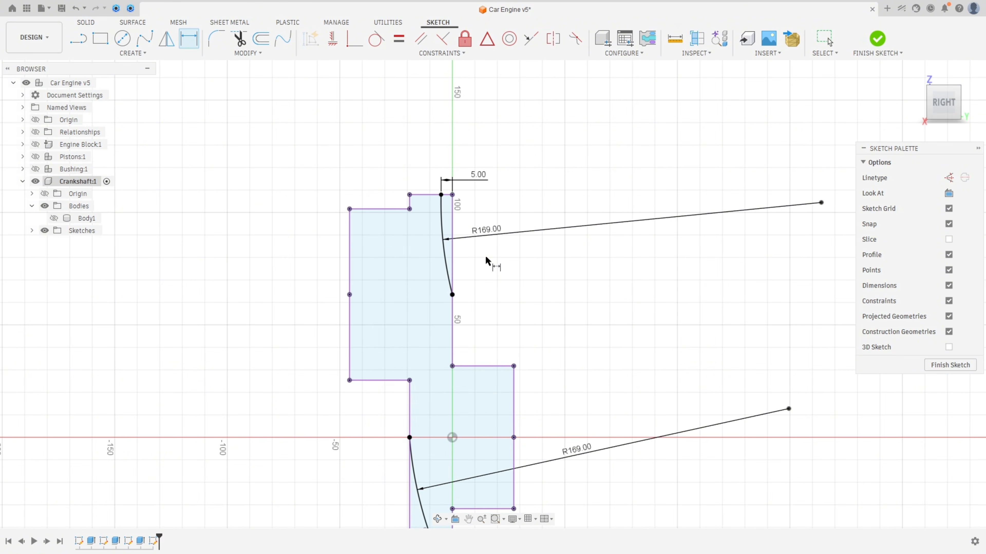
Finish the side-profile sketch, show the Crankshaft component's Body1 and return to the home view
{"action": "key", "text": "Escape"}
{"action": "left_click", "coordinate": [447, 220]}
{"action": "scroll", "coordinate": [412, 505], "scroll_direction": "down", "scroll_amount": 1}
{"action": "middle_click_drag", "start_coordinate": [413, 509], "coordinate": [410, 421]}
{"action": "left_click", "coordinate": [413, 381]}
{"action": "left_click", "coordinate": [715, 171]}
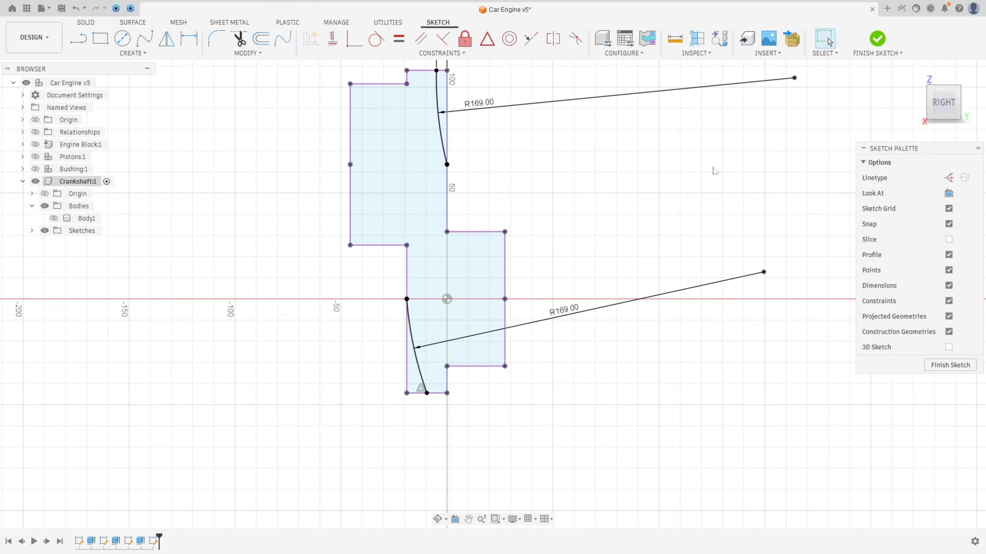
{"action": "left_click", "coordinate": [877, 39]}
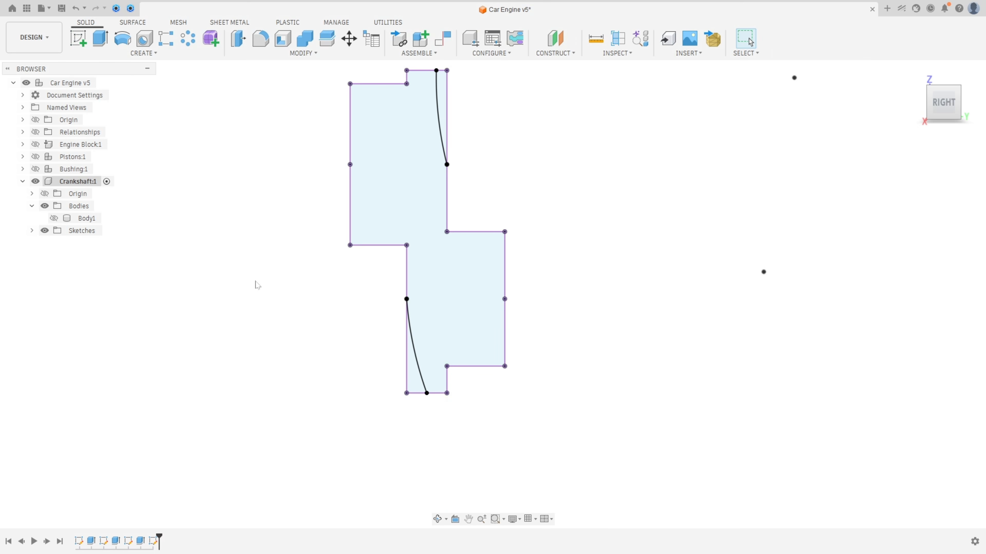
{"action": "right_click", "coordinate": [202, 222]}
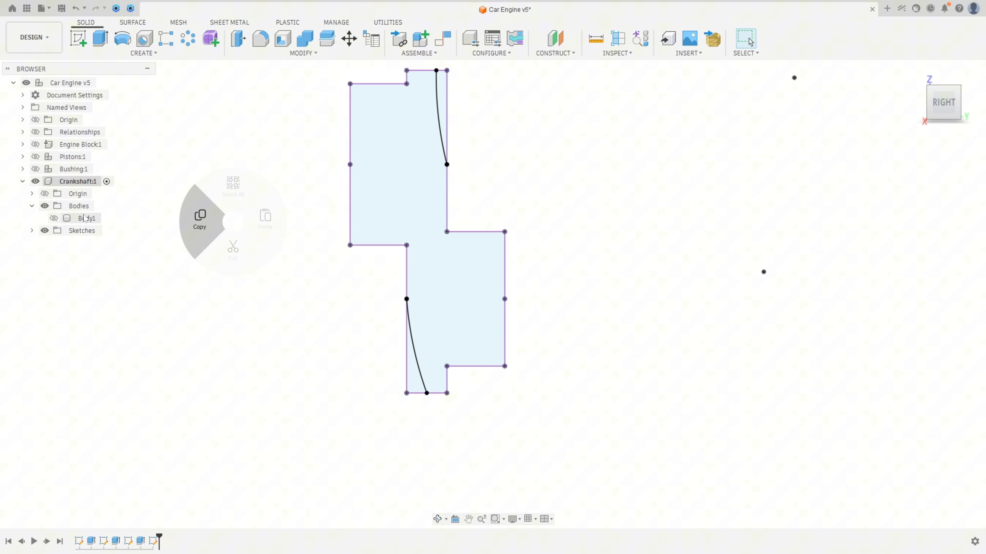
{"action": "left_click", "coordinate": [54, 218]}
{"action": "key", "text": "F6"}
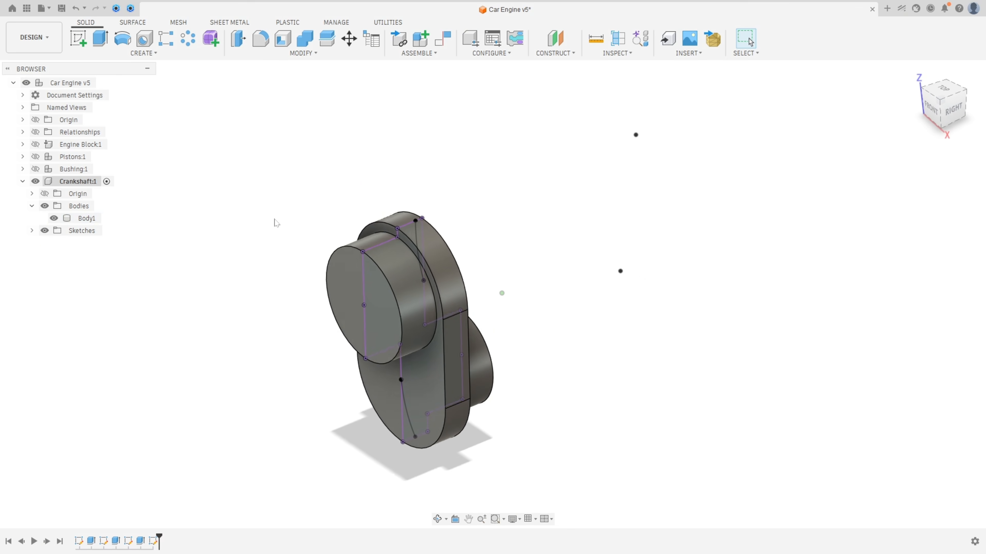
Extrude both arc profiles on the web's side silhouette as a symmetric cut with extent All
{"action": "left_click", "coordinate": [102, 36]}
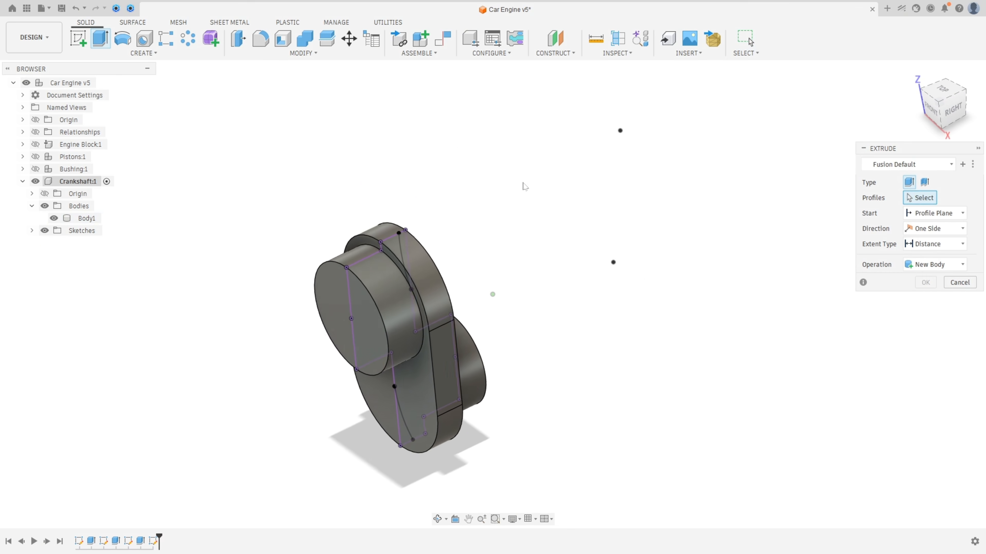
{"action": "left_click", "coordinate": [390, 123]}
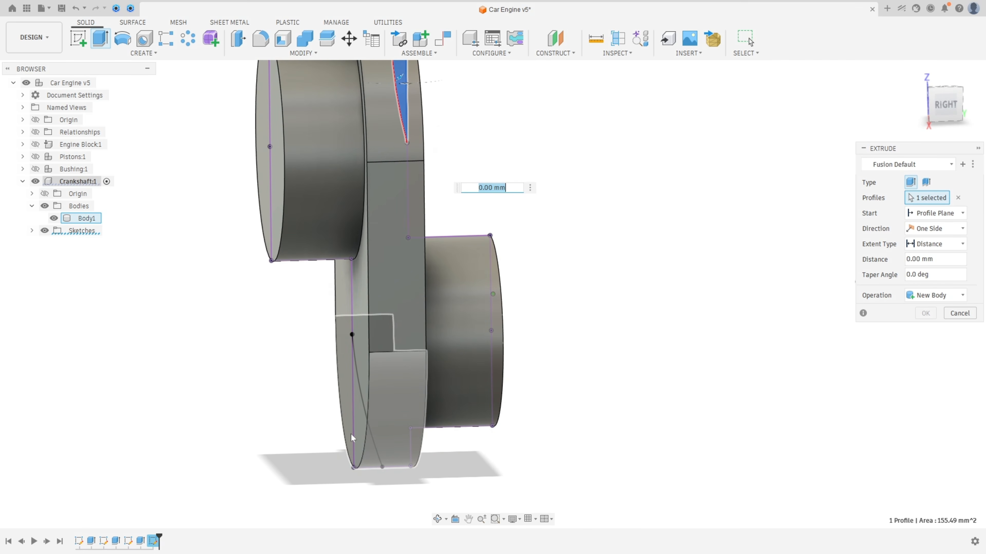
{"action": "left_click", "coordinate": [359, 439]}
{"action": "middle_click_drag", "start_coordinate": [477, 409], "coordinate": [835, 262], "text": "shift"}
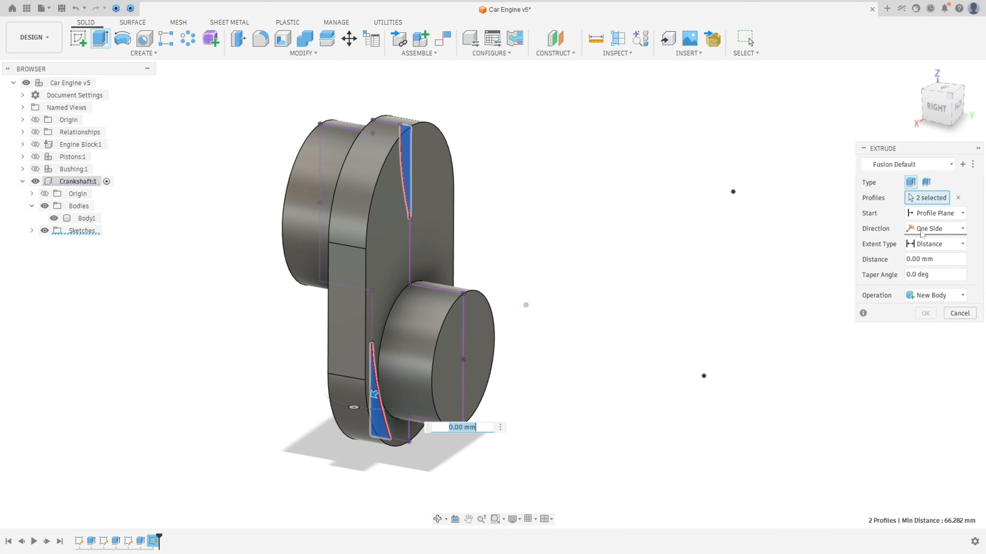
{"action": "left_click", "coordinate": [922, 229]}
{"action": "left_click", "coordinate": [928, 267]}
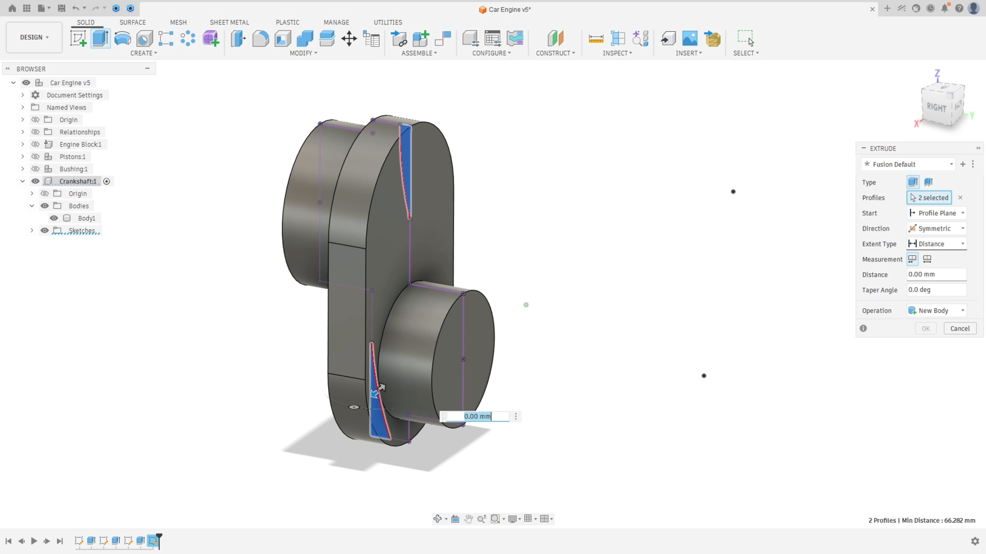
{"action": "left_click", "coordinate": [896, 272]}
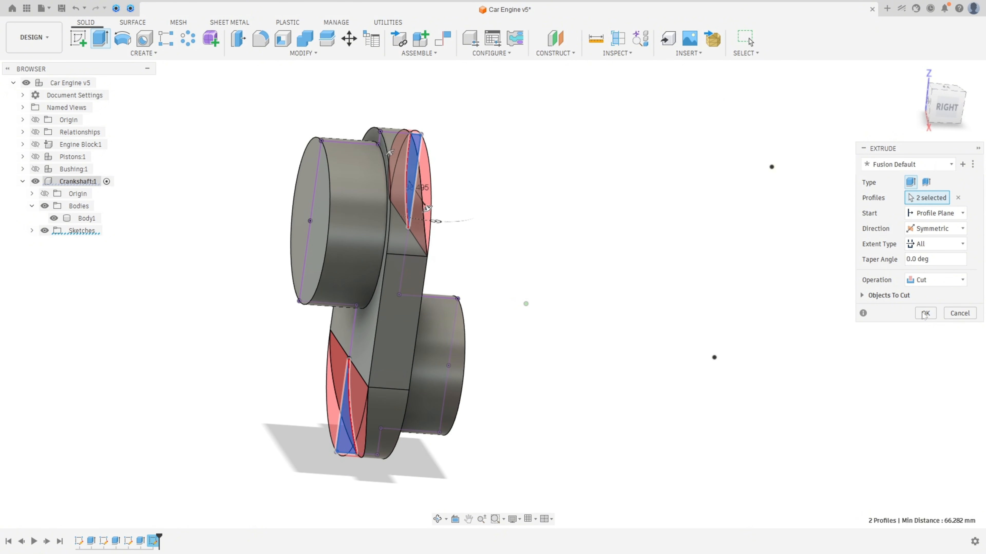
{"action": "left_click", "coordinate": [925, 316]}
{"action": "middle_click_drag", "start_coordinate": [614, 243], "coordinate": [611, 244], "text": "shift"}
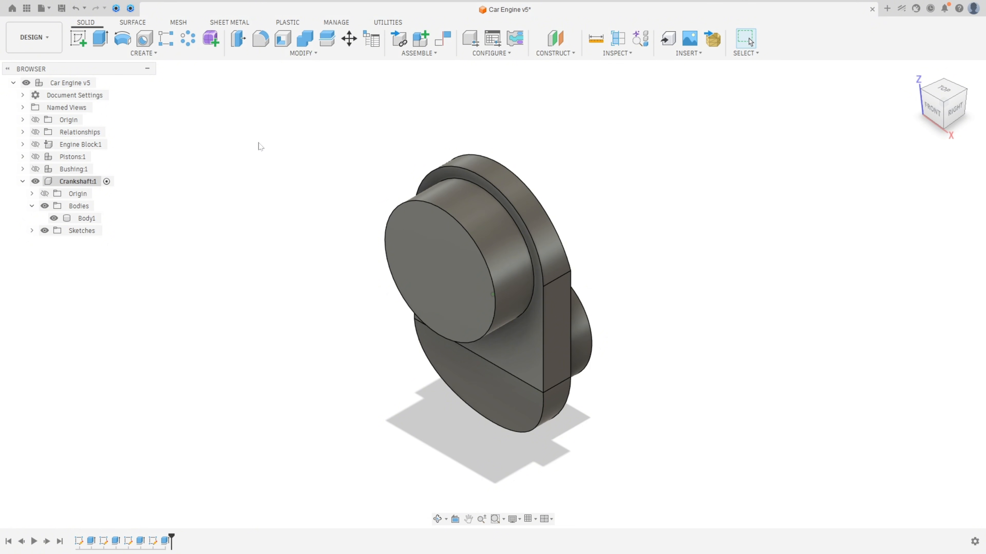
Fillet the web's outer perimeter edges on both faces with a 2.5 mm radius
{"action": "left_click", "coordinate": [260, 42]}
{"action": "middle_click_drag", "start_coordinate": [543, 163], "coordinate": [502, 123], "text": "shift"}
{"action": "left_click", "coordinate": [496, 118]}
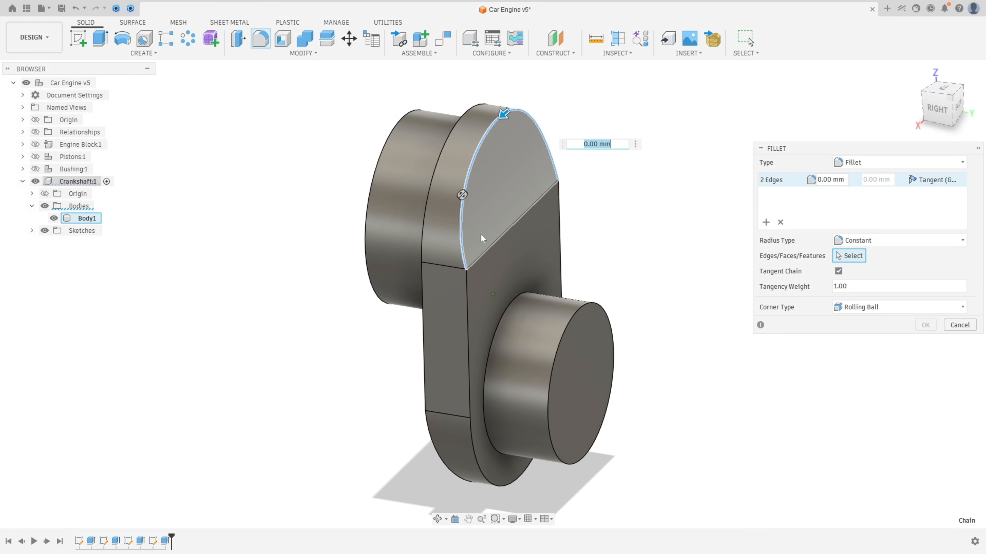
{"action": "middle_click_drag", "start_coordinate": [399, 412], "coordinate": [500, 423], "text": "shift"}
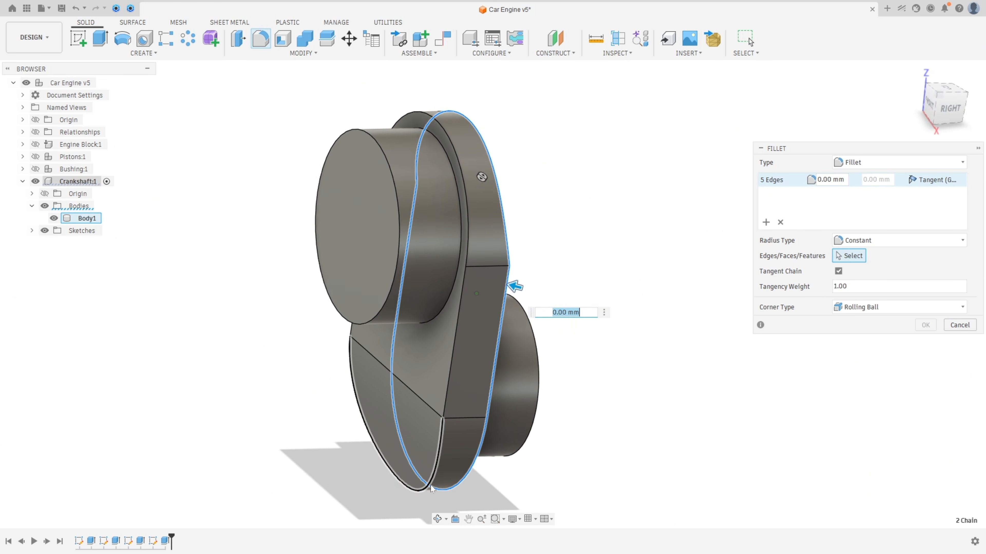
{"action": "left_click", "coordinate": [428, 484]}
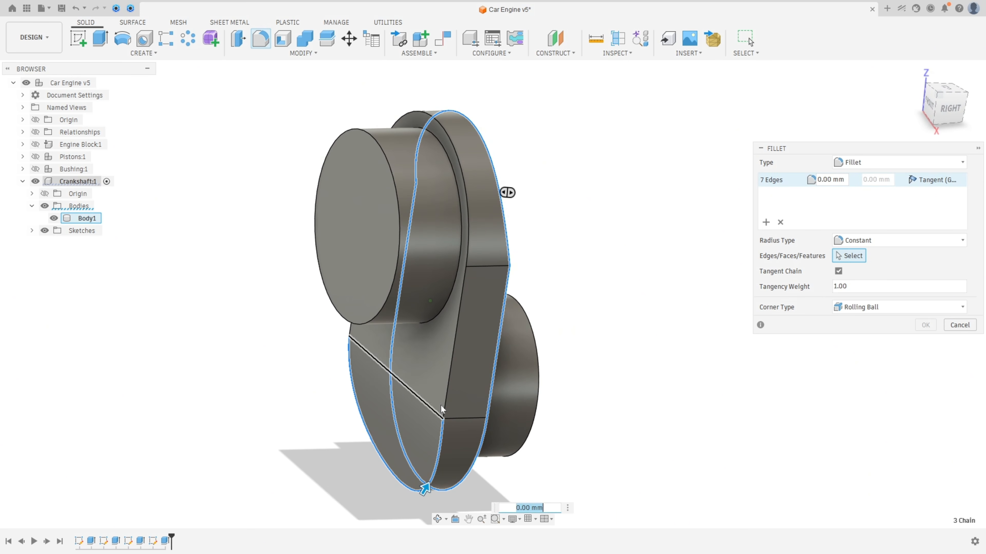
{"action": "left_click", "coordinate": [449, 374]}
{"action": "mouse_move", "coordinate": [673, 328]}
{"action": "middle_mouse_down", "text": "shift"}
{"action": "mouse_move", "coordinate": [650, 330]}
{"action": "mouse_move", "coordinate": [660, 325]}
{"action": "middle_mouse_up", "text": "shift"}
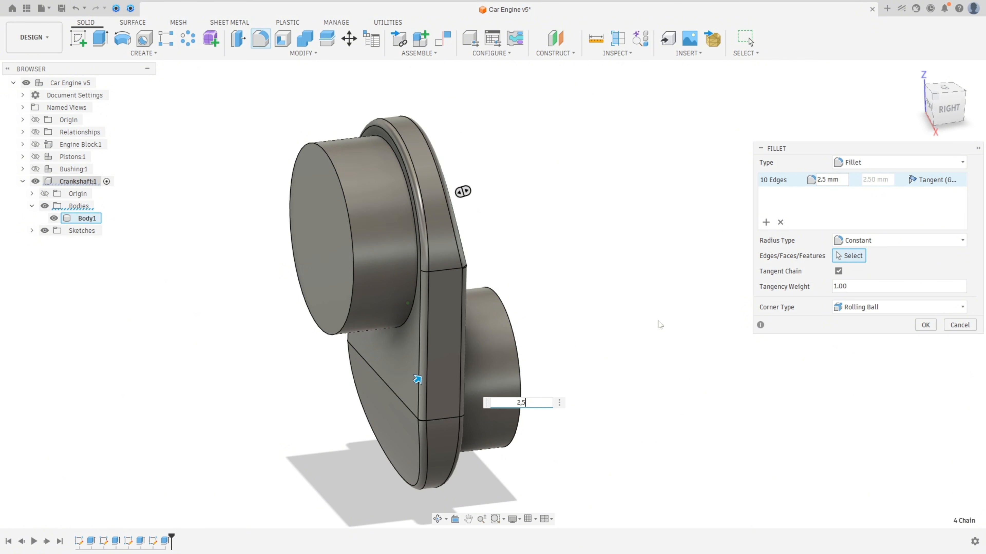
Add a second fillet set of 0.6 mm on the two circular edges where the journals meet the web, and return to the home view
{"action": "left_click", "coordinate": [767, 223]}
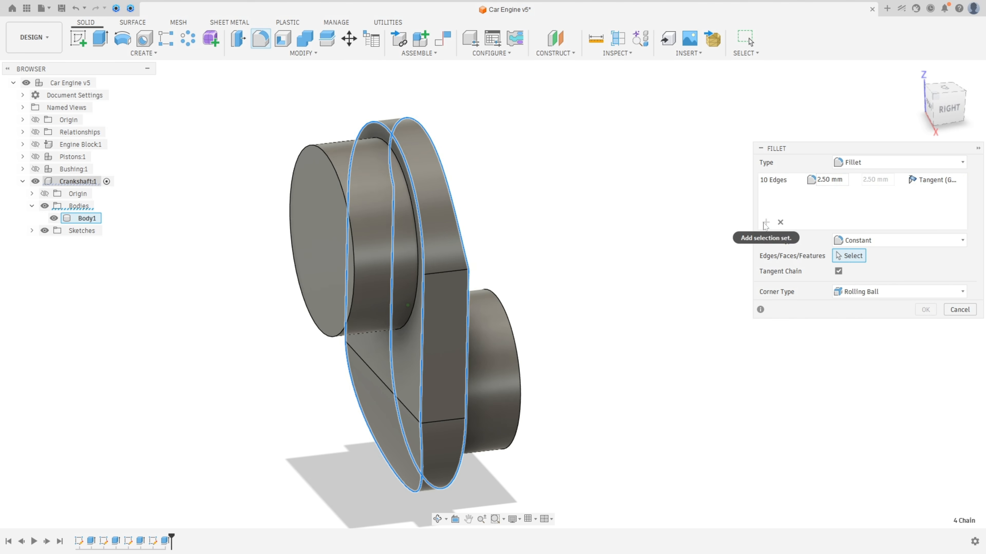
{"action": "middle_click_drag", "start_coordinate": [441, 228], "coordinate": [740, 292], "text": "shift"}
{"action": "scroll", "coordinate": [461, 245], "scroll_direction": "up", "scroll_amount": 3}
{"action": "left_click", "coordinate": [466, 244]}
{"action": "left_click", "coordinate": [566, 357]}
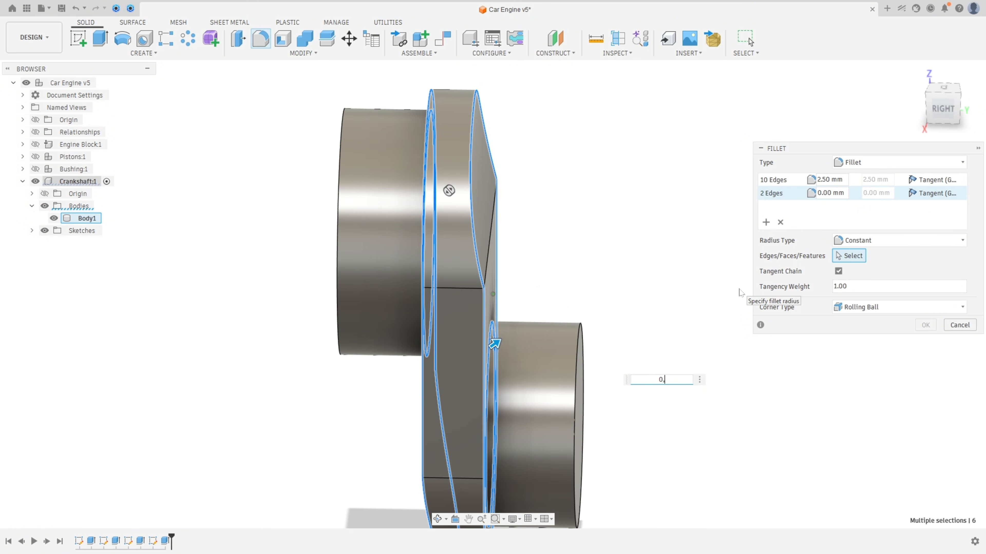
{"action": "key", "text": "Return"}
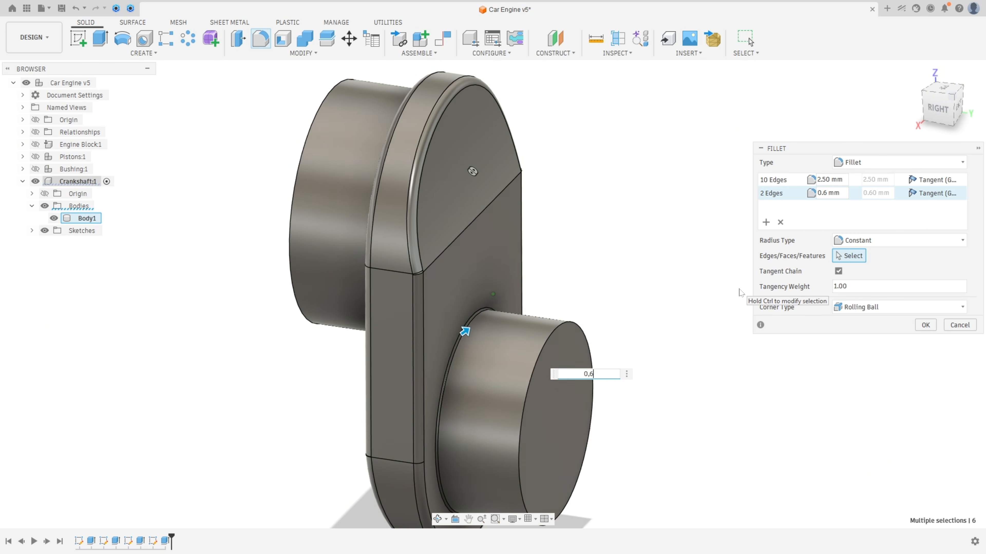
{"action": "key", "text": "Return"}
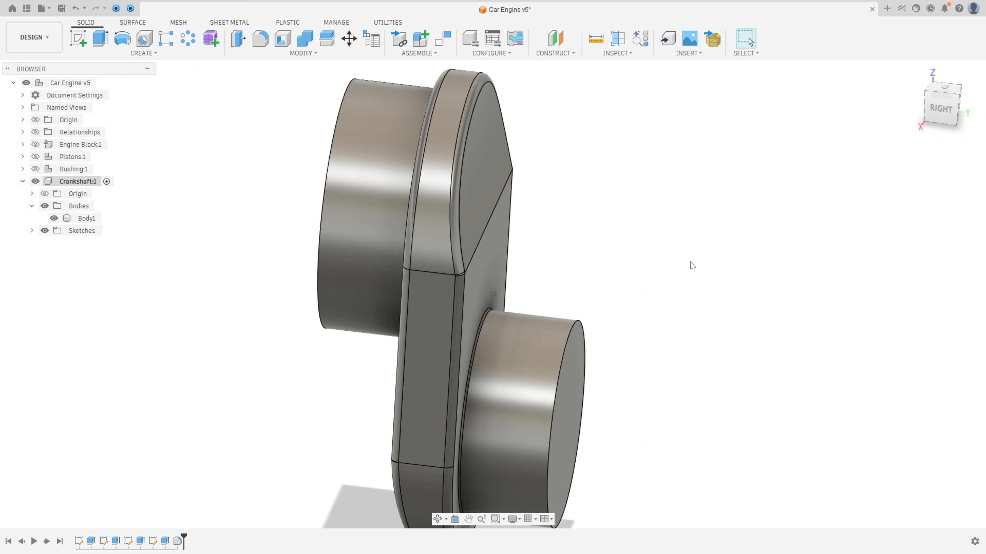
{"action": "key", "text": "F6"}
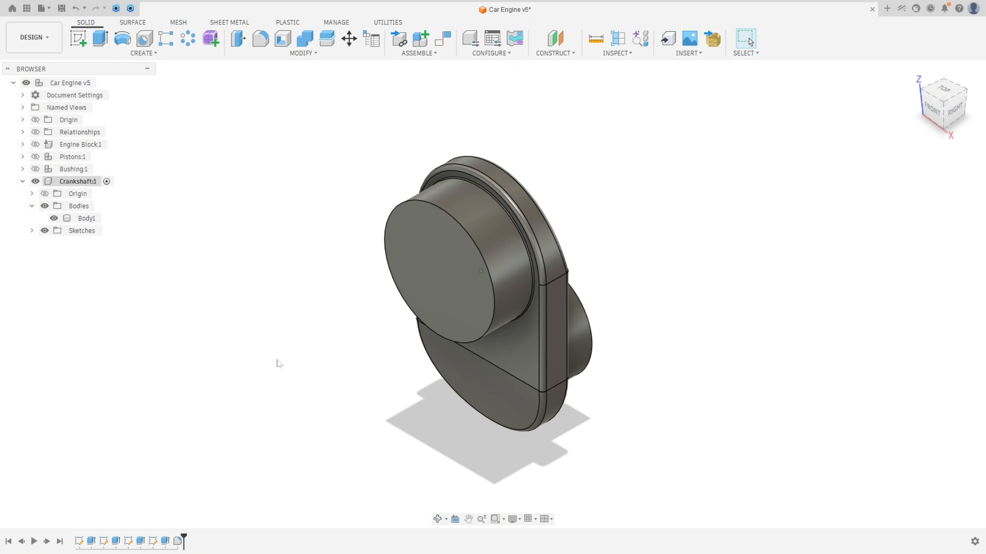
Mirror the crank body about the lower journal's end face, joining the copy to the original
{"action": "left_click", "coordinate": [143, 53]}
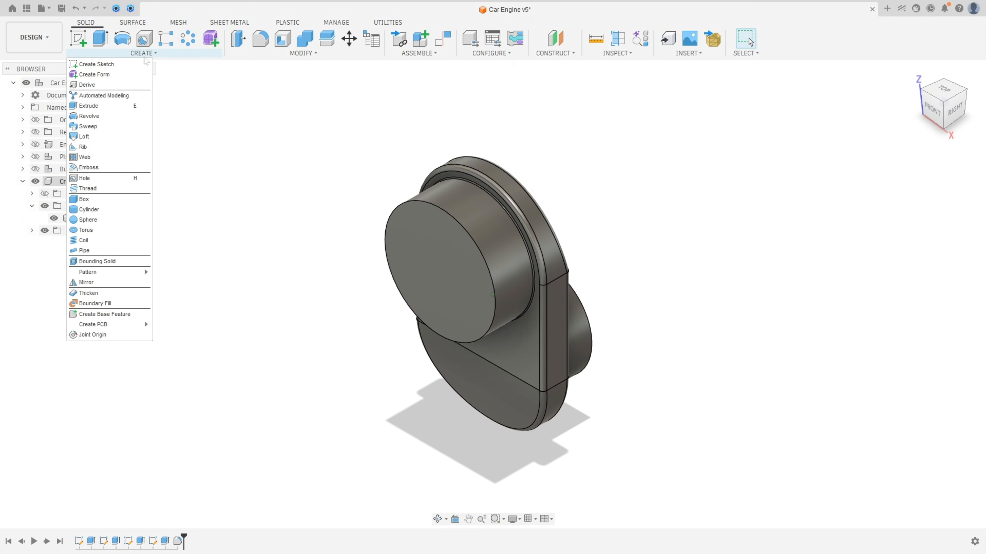
{"action": "left_click", "coordinate": [94, 286]}
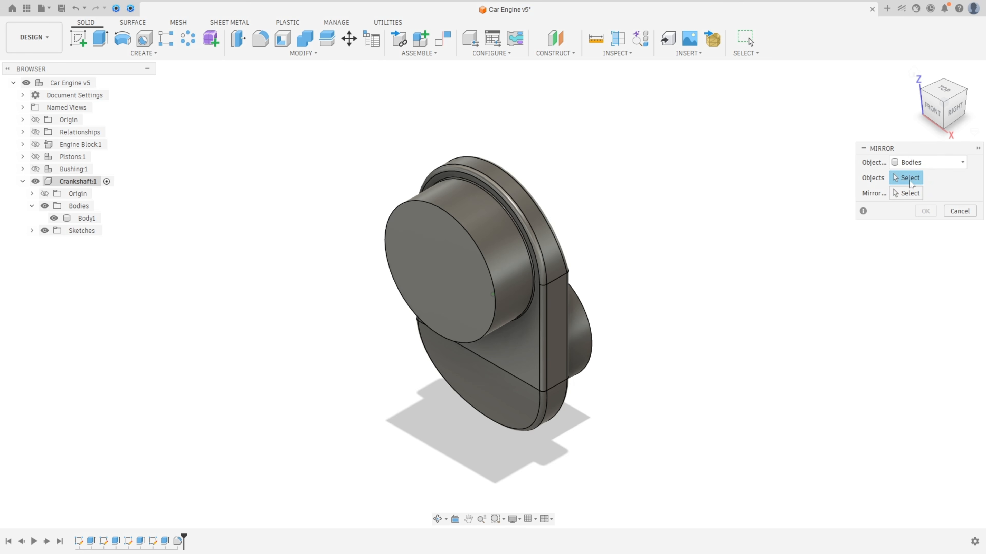
{"action": "left_click", "coordinate": [505, 258]}
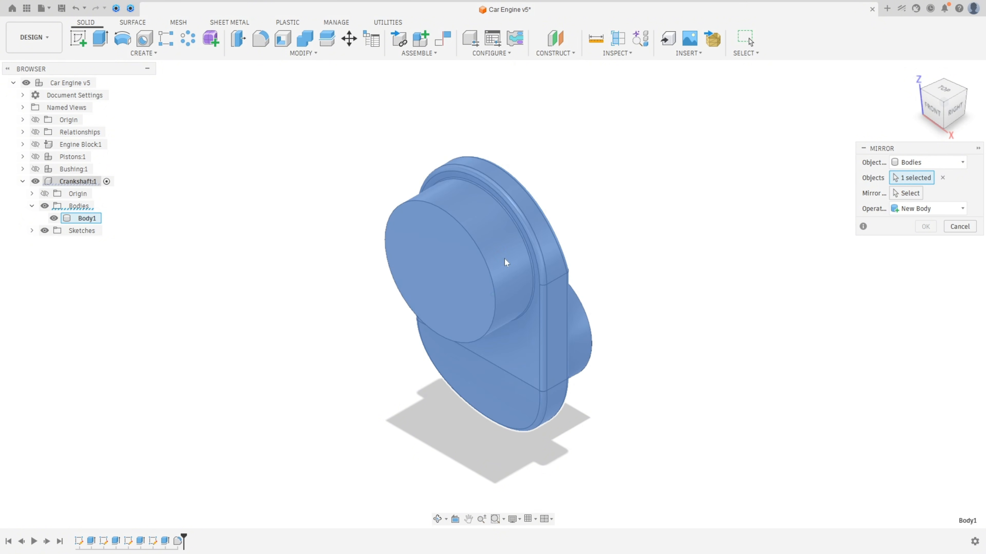
{"action": "left_click", "coordinate": [906, 193]}
{"action": "middle_click_drag", "start_coordinate": [765, 240], "coordinate": [561, 348], "text": "shift"}
{"action": "left_click", "coordinate": [560, 351]}
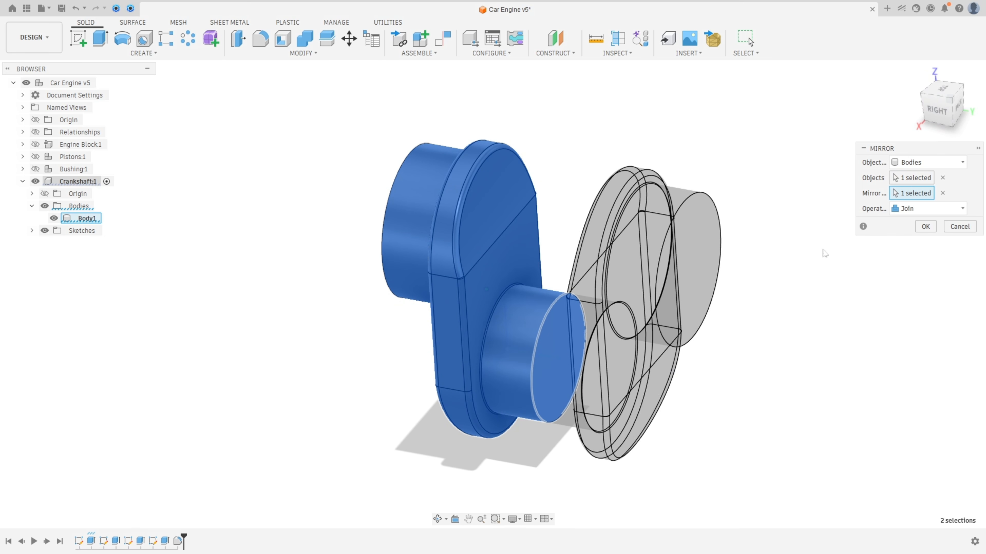
{"action": "left_click", "coordinate": [925, 227]}
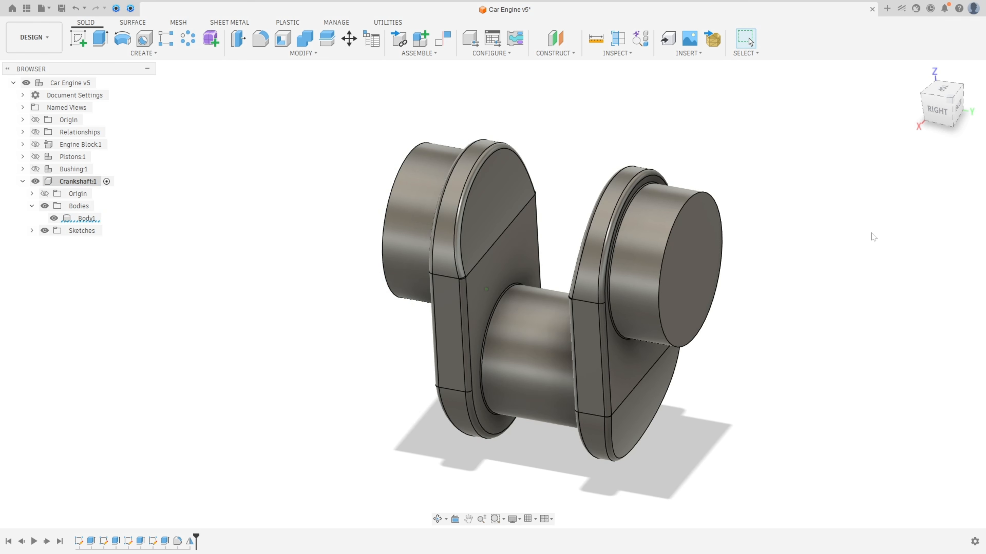
{"action": "middle_click_drag", "start_coordinate": [859, 229], "coordinate": [834, 246], "text": "shift"}
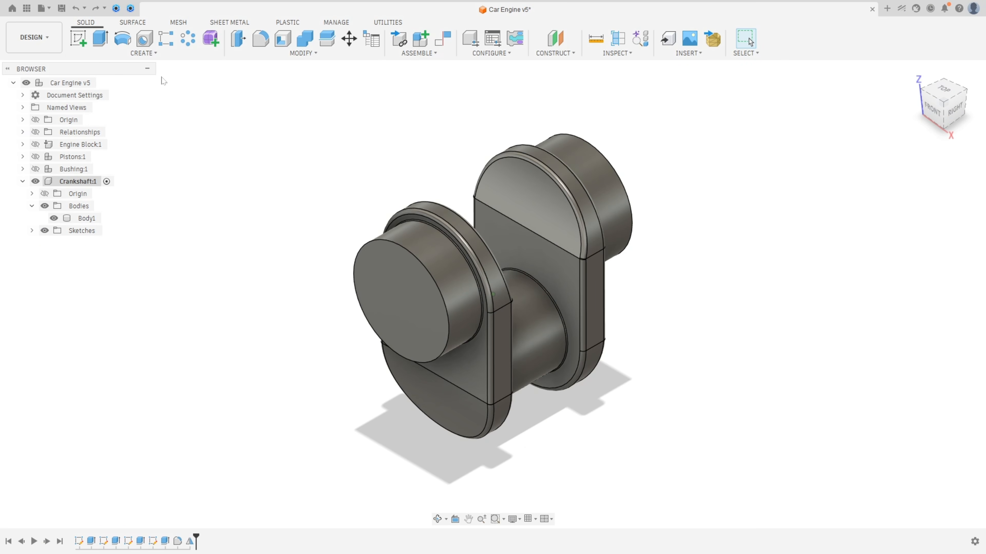
Mirror the joined crank body about the upper journal's free end face as a new body
{"action": "left_click", "coordinate": [143, 53]}
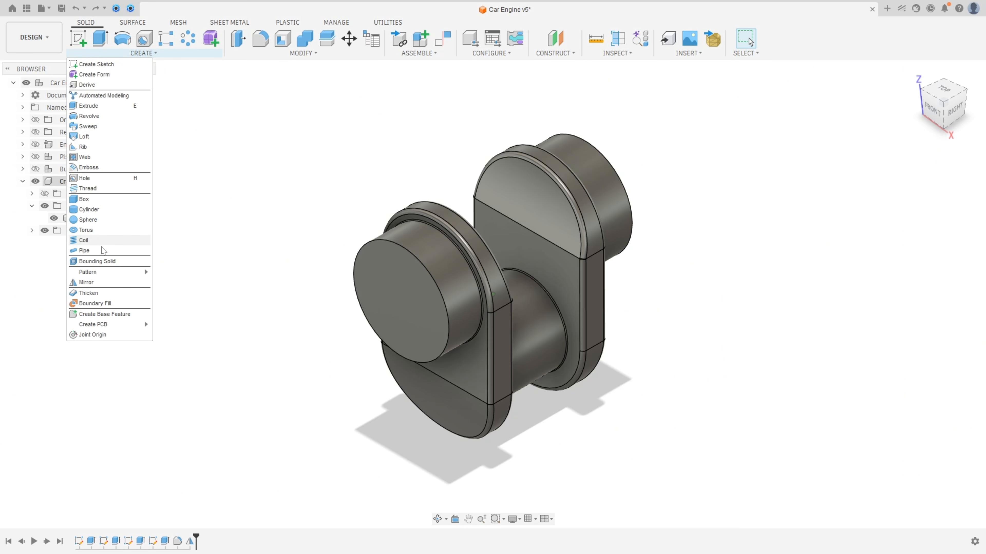
{"action": "left_click", "coordinate": [103, 282]}
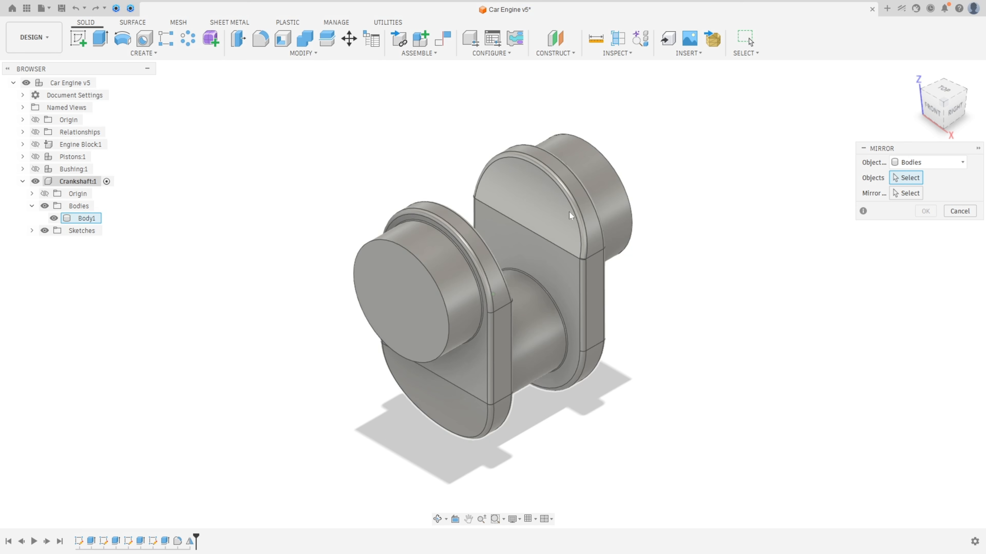
{"action": "left_click", "coordinate": [535, 222]}
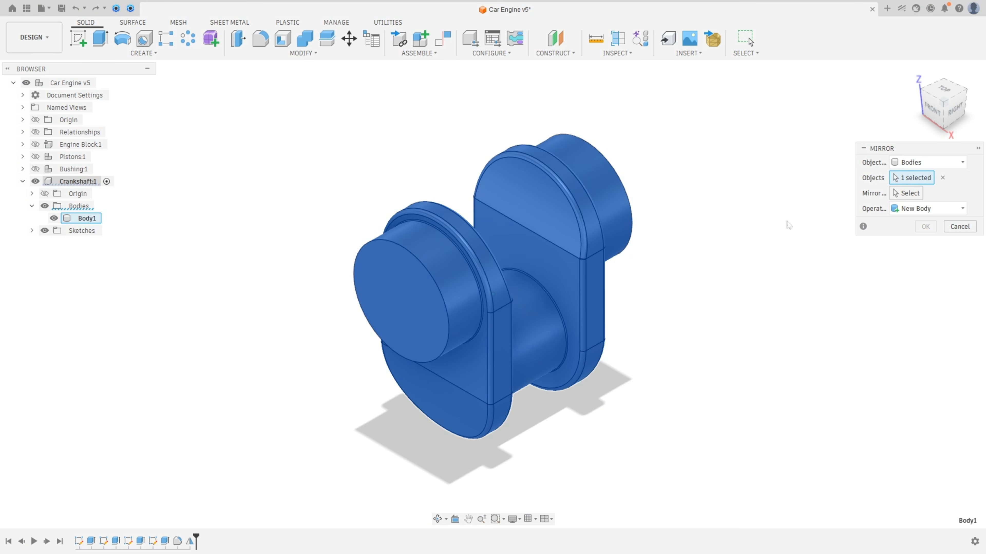
{"action": "left_click", "coordinate": [911, 197]}
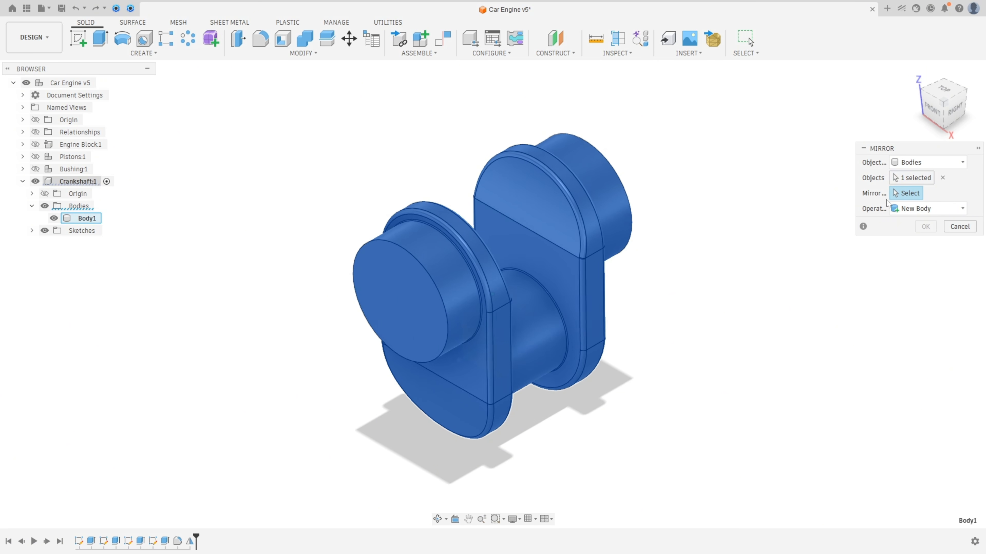
{"action": "middle_click_drag", "start_coordinate": [830, 217], "coordinate": [573, 222], "text": "shift"}
{"action": "left_click", "coordinate": [586, 220]}
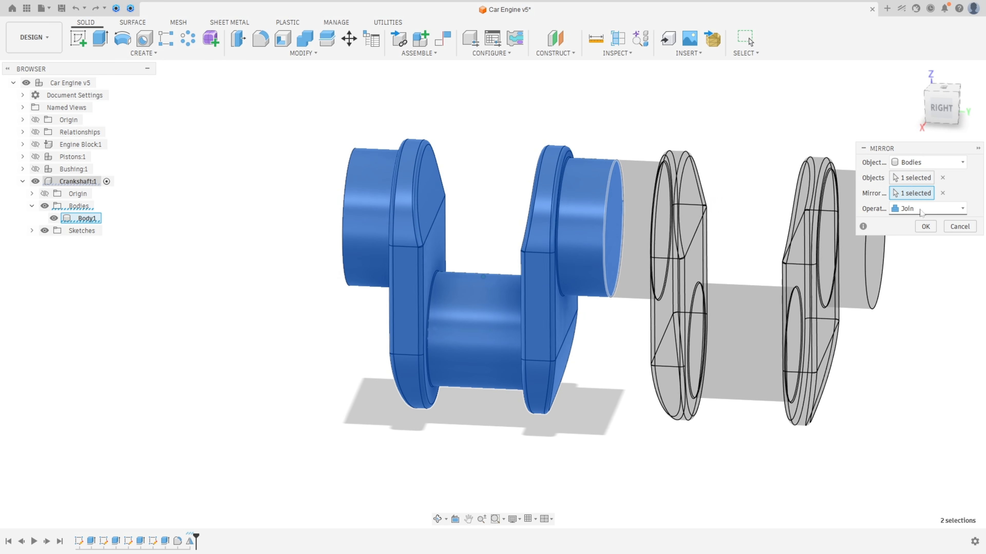
{"action": "left_click", "coordinate": [900, 210]}
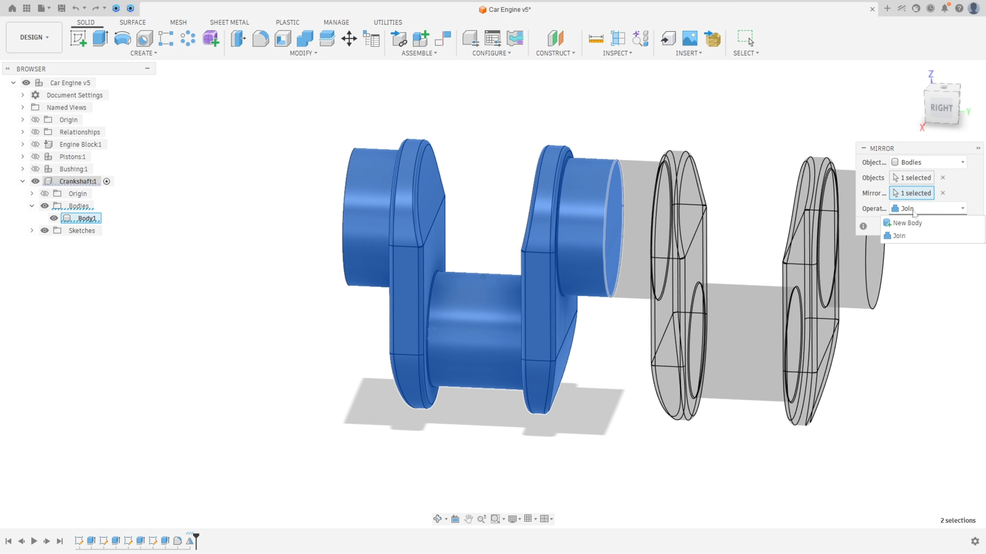
{"action": "left_click", "coordinate": [907, 224]}
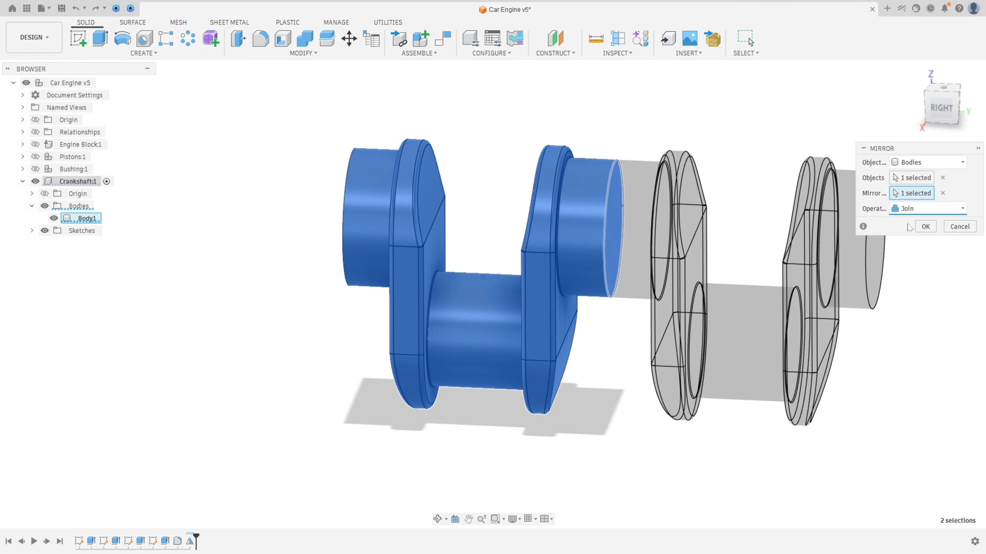
{"action": "left_click", "coordinate": [927, 228]}
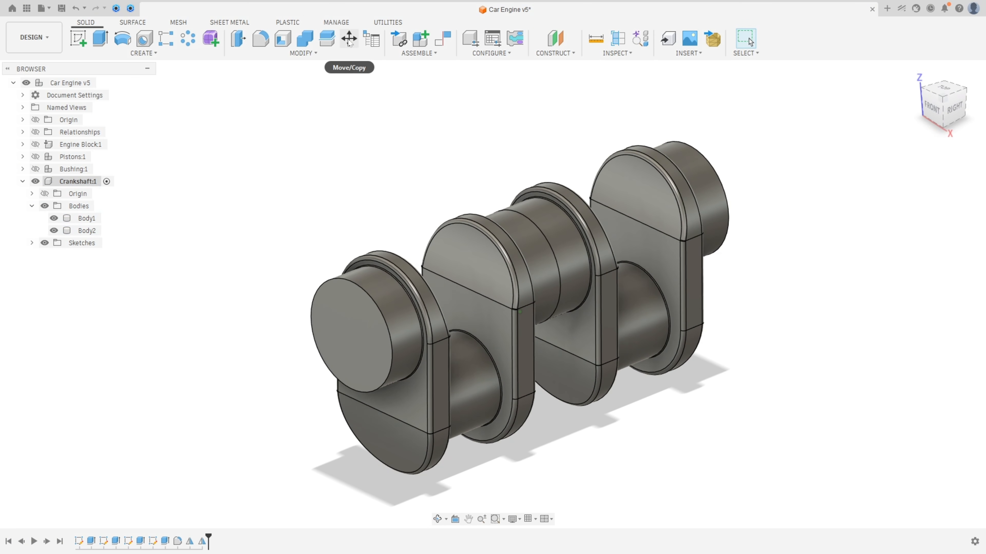
Rotate Body2 by 120 degrees about the Z angle, around the axis of its end journal
{"action": "left_click", "coordinate": [349, 38]}
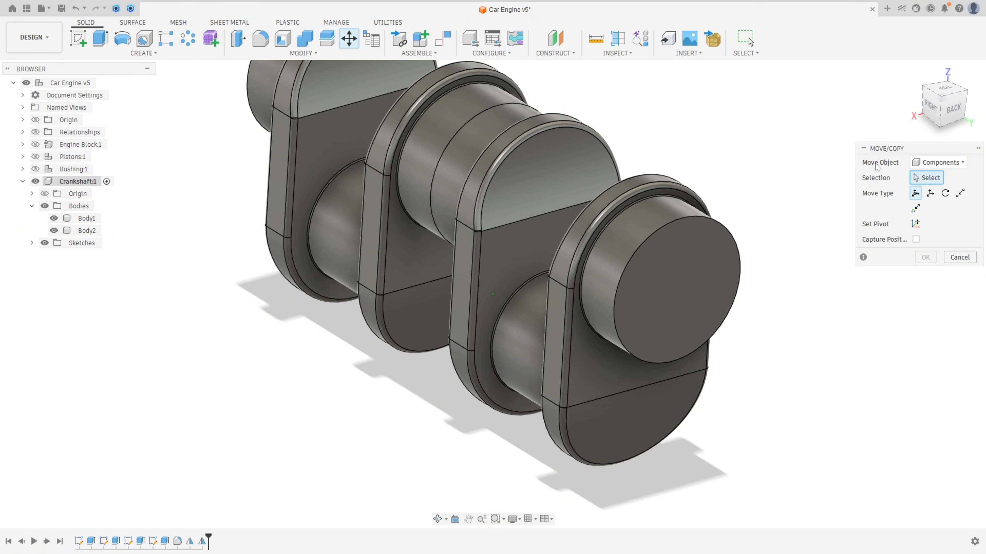
{"action": "left_click", "coordinate": [939, 163]}
{"action": "left_click", "coordinate": [909, 192]}
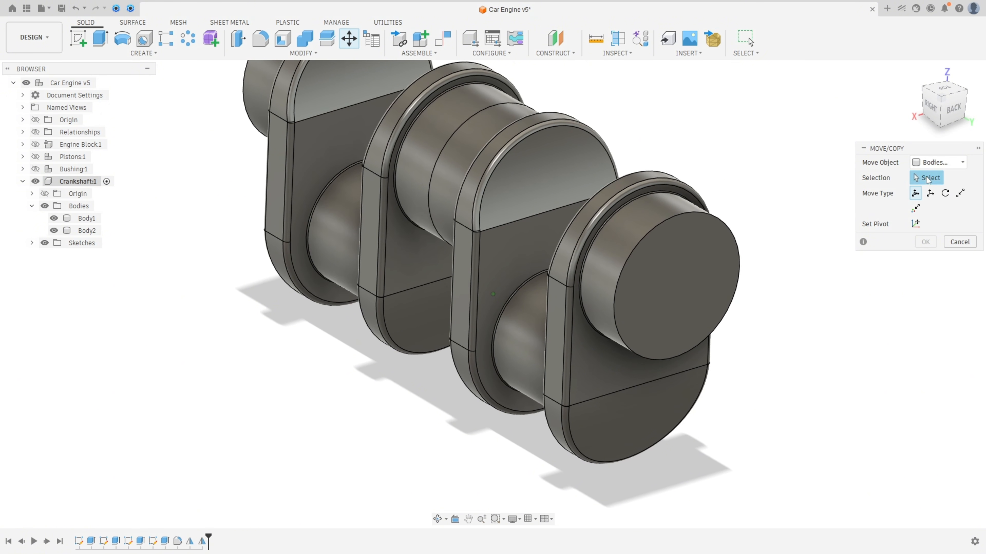
{"action": "left_click", "coordinate": [705, 244]}
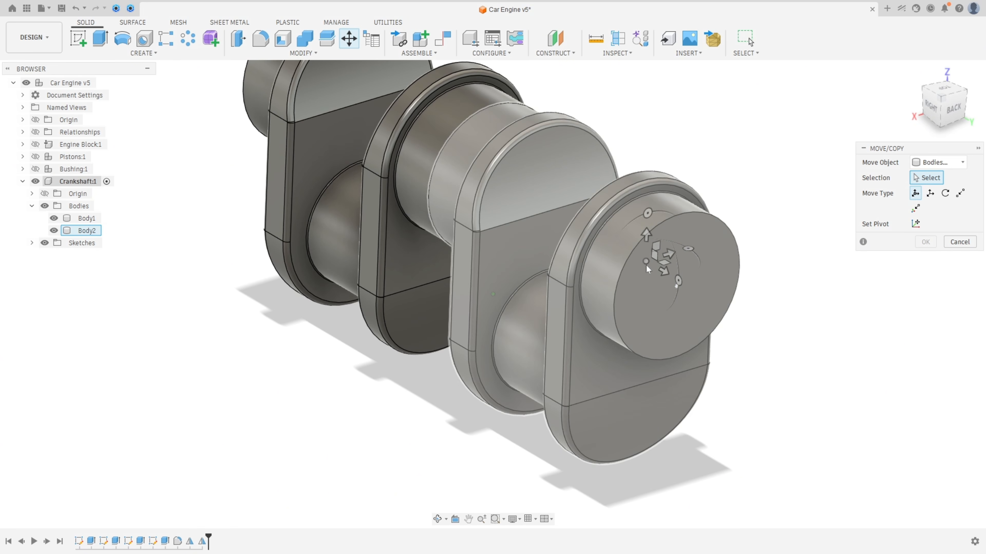
{"action": "left_click", "coordinate": [677, 287]}
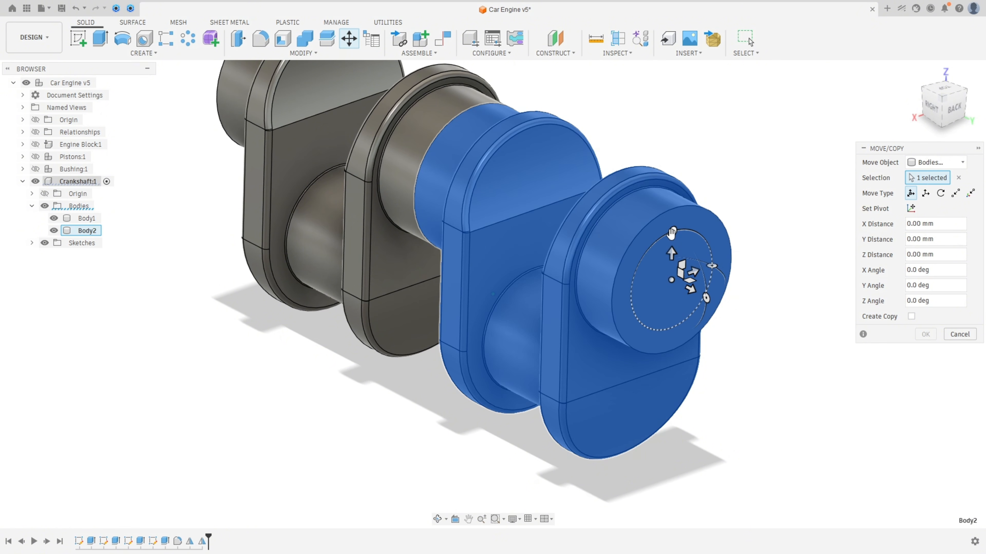
{"action": "left_click_drag", "start_coordinate": [671, 233], "coordinate": [639, 310]}
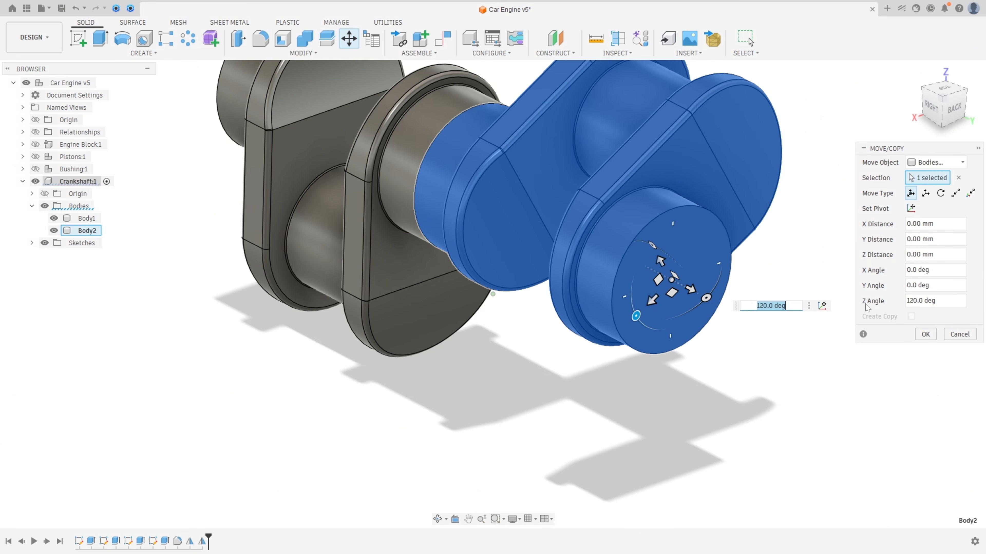
{"action": "left_click", "coordinate": [925, 334]}
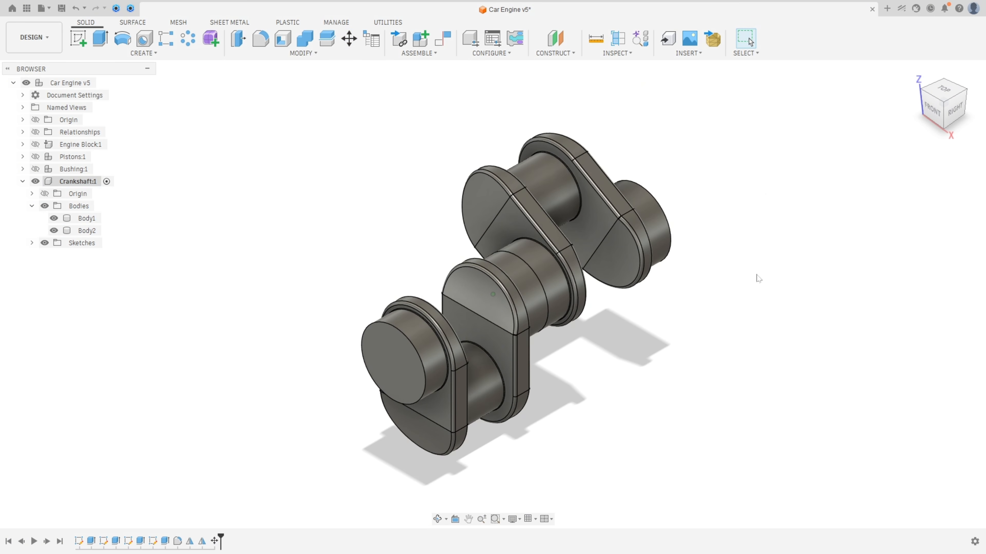
Mirror Body2 about its free end journal's face as a new body
{"action": "left_click", "coordinate": [143, 53]}
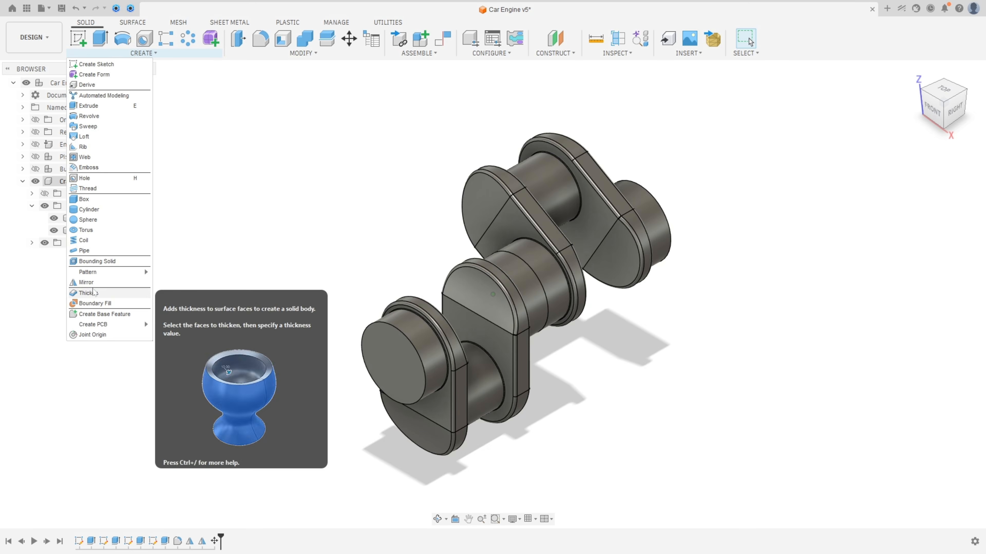
{"action": "left_click", "coordinate": [103, 283]}
{"action": "left_click", "coordinate": [523, 187]}
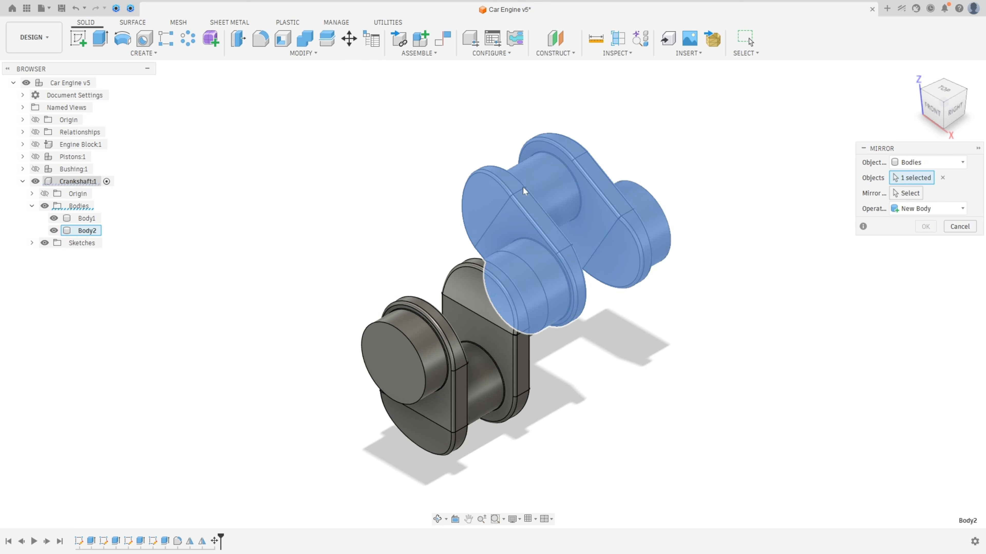
{"action": "left_click", "coordinate": [911, 195]}
{"action": "middle_click_drag", "start_coordinate": [883, 197], "coordinate": [613, 304], "text": "shift"}
{"action": "left_click", "coordinate": [543, 323]}
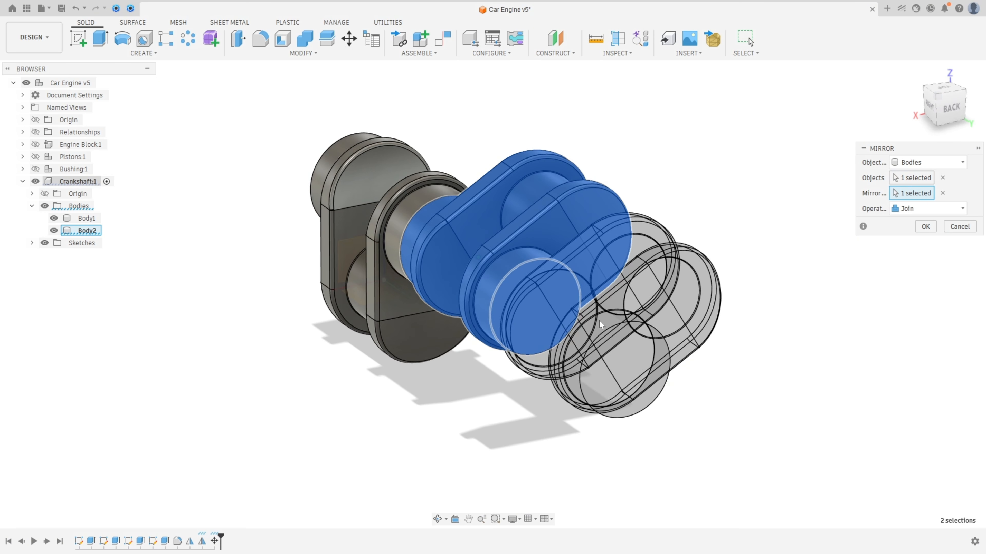
{"action": "left_click", "coordinate": [927, 209]}
{"action": "left_click", "coordinate": [909, 223]}
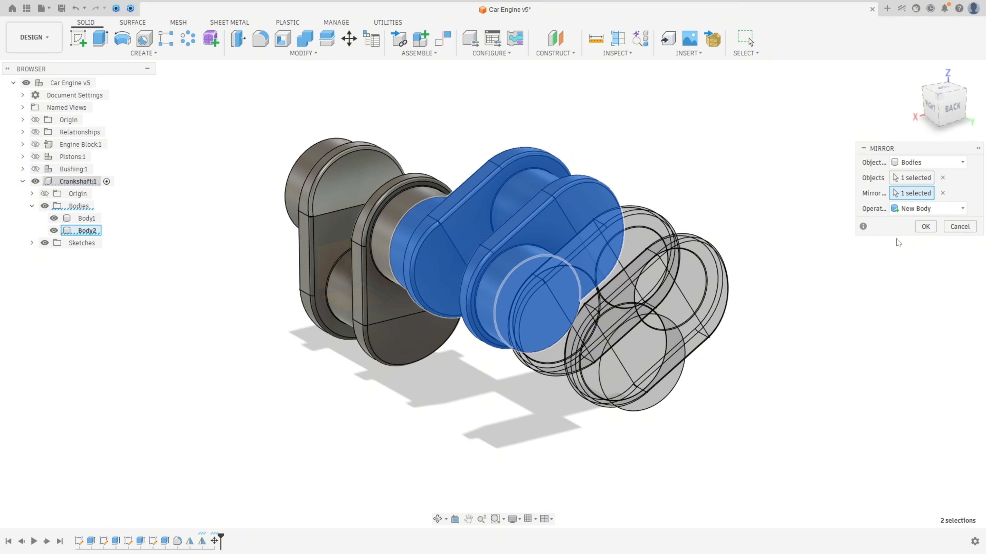
{"action": "left_click", "coordinate": [925, 227]}
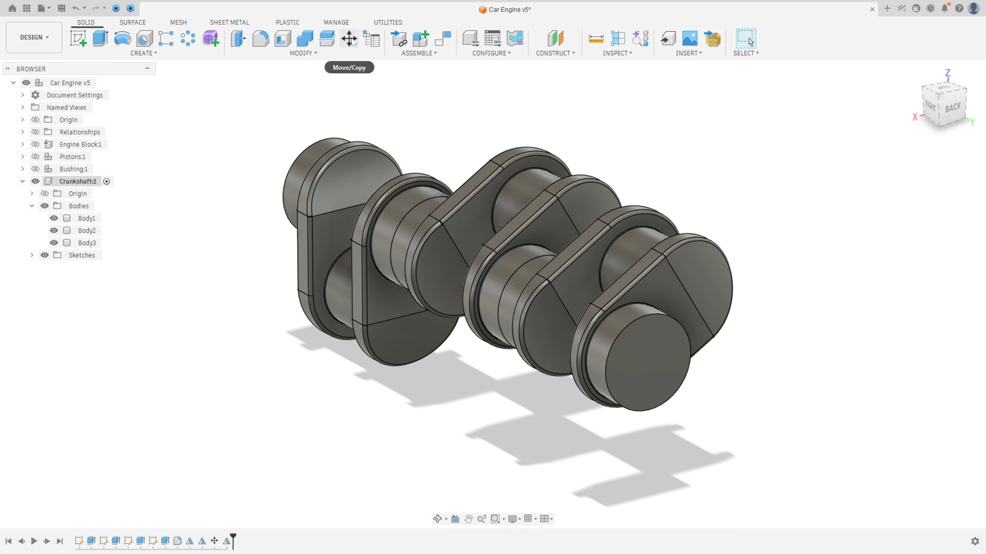
Rotate Body3 by 120 degrees about the Z angle, around the axis of its end journal
{"action": "left_click", "coordinate": [350, 39]}
{"action": "scroll", "coordinate": [652, 294], "scroll_direction": "up", "scroll_amount": 5}
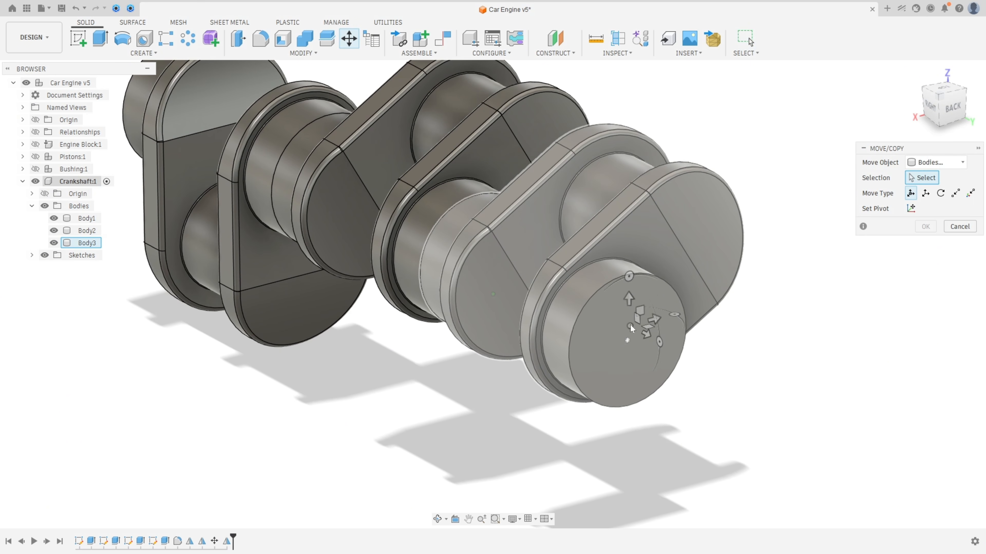
{"action": "left_click", "coordinate": [628, 344]}
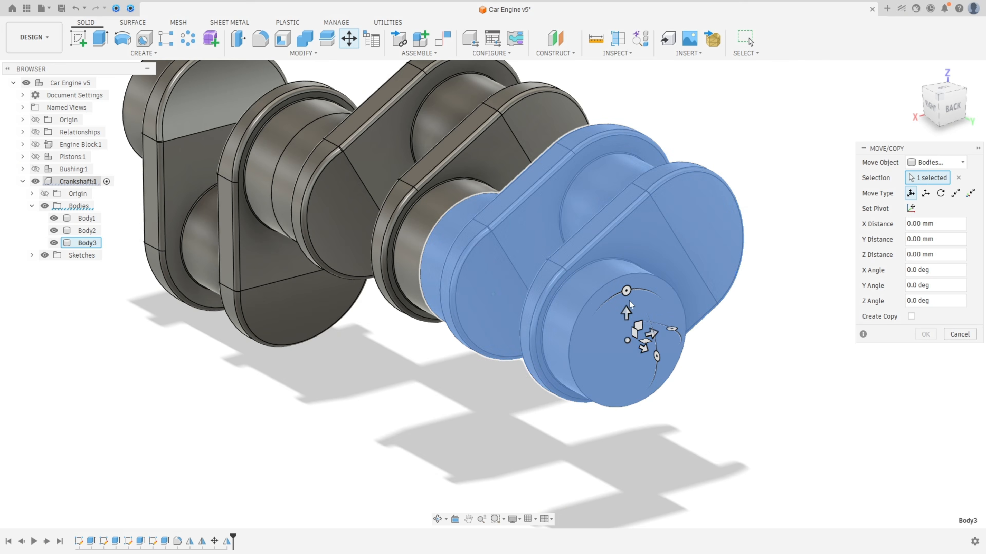
{"action": "left_click_drag", "start_coordinate": [626, 291], "coordinate": [589, 375]}
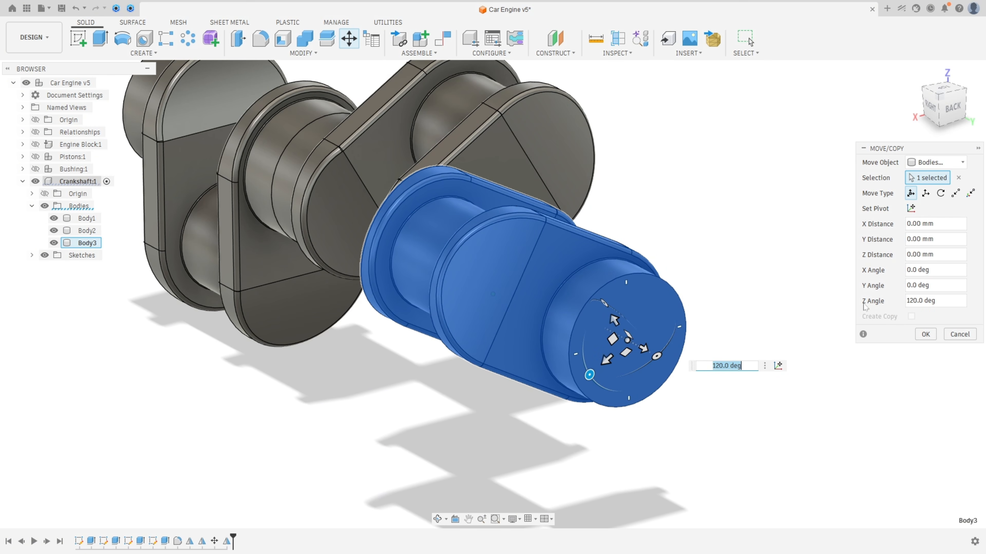
{"action": "left_click", "coordinate": [926, 336]}
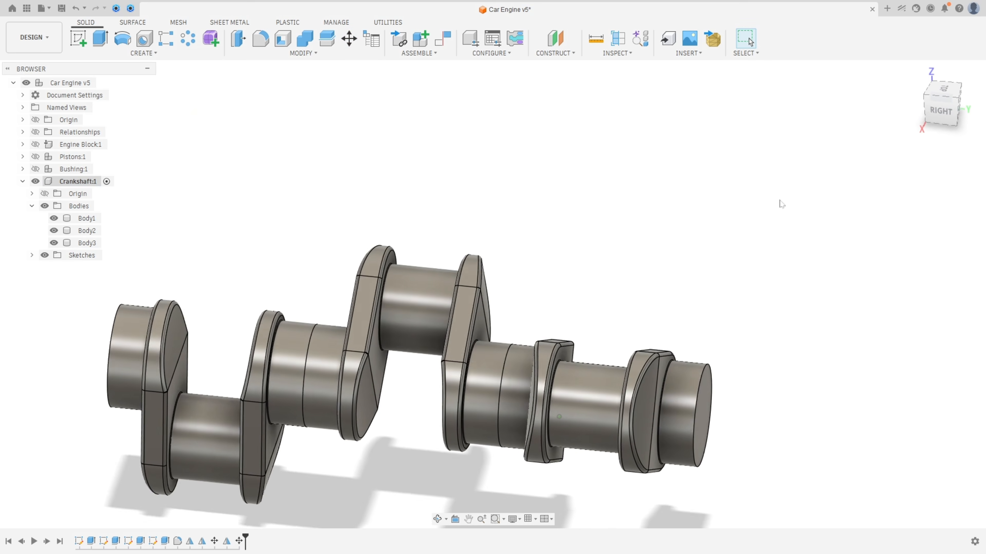
{"action": "middle_click_drag", "start_coordinate": [730, 200], "coordinate": [822, 186], "text": "shift"}
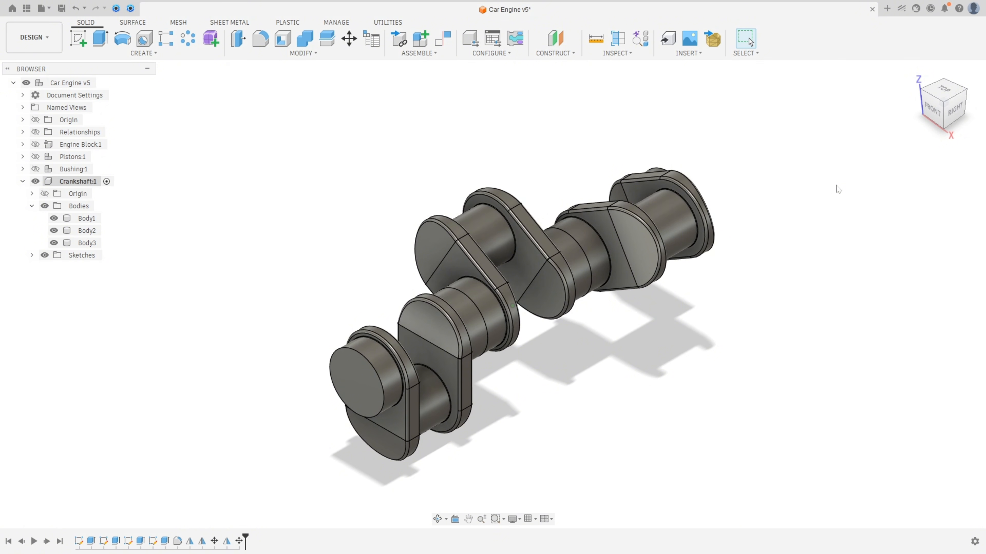
Combine the three crank bodies with a Join operation, using Body1 as target and Body2 and Body3 as tools
{"action": "left_click", "coordinate": [306, 41]}
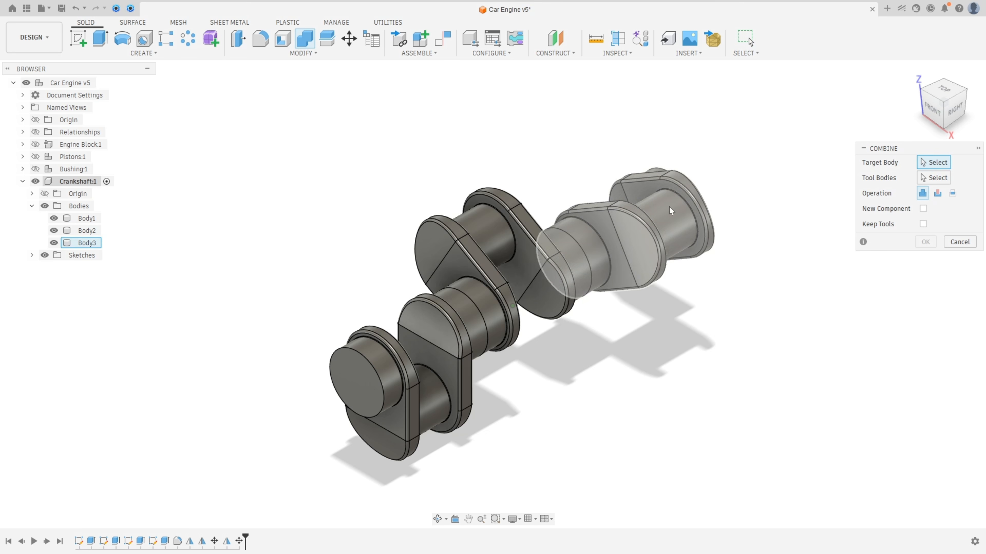
{"action": "left_click", "coordinate": [431, 335]}
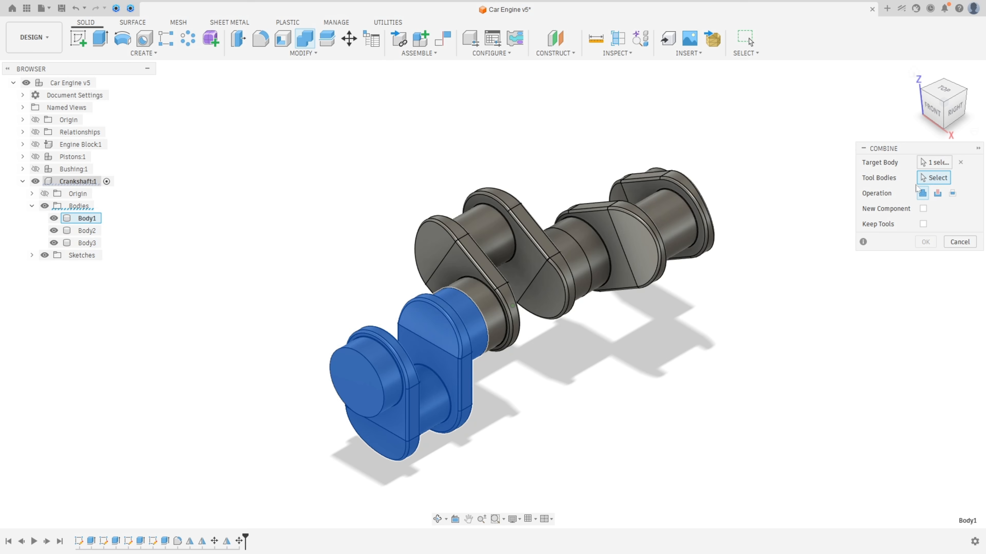
{"action": "left_click", "coordinate": [487, 227]}
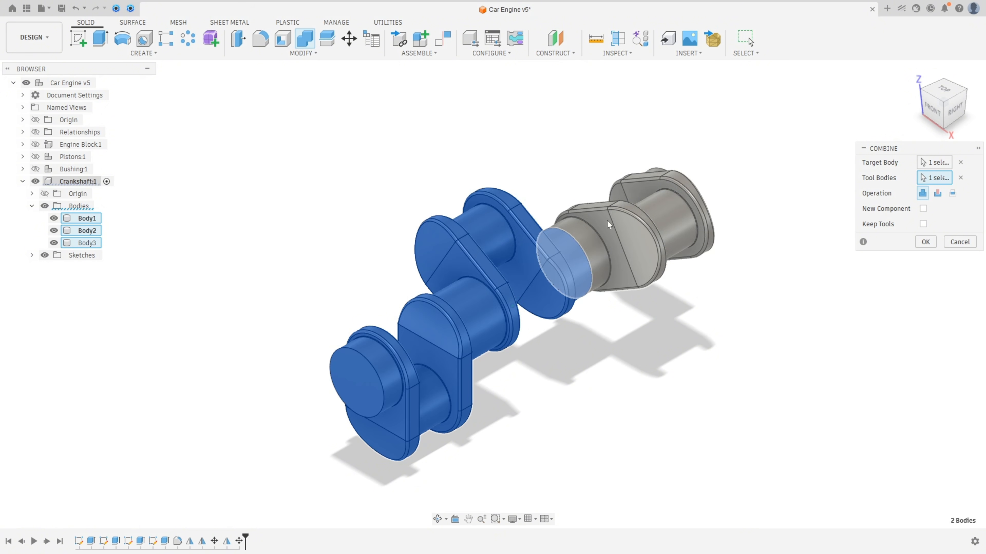
{"action": "left_click", "coordinate": [669, 219]}
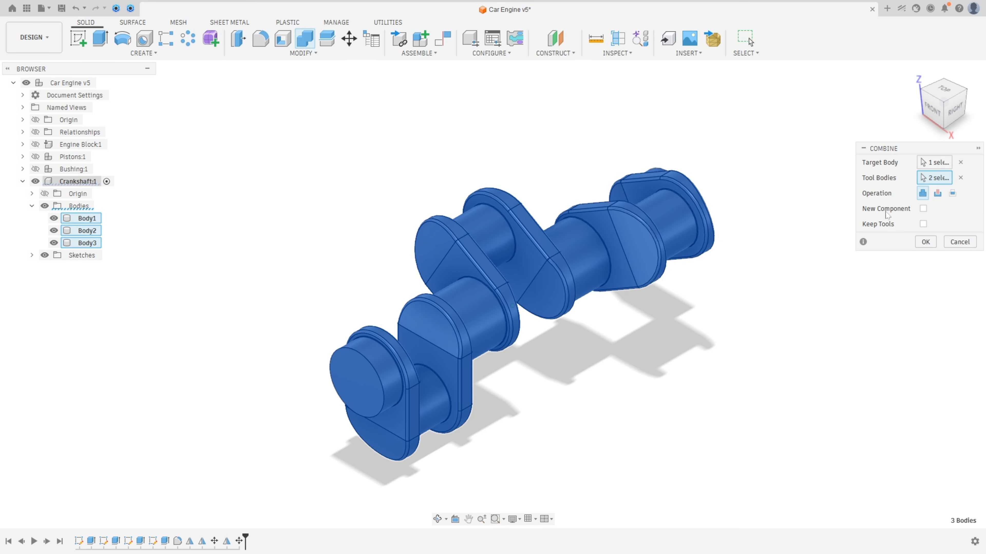
{"action": "left_click", "coordinate": [925, 242]}
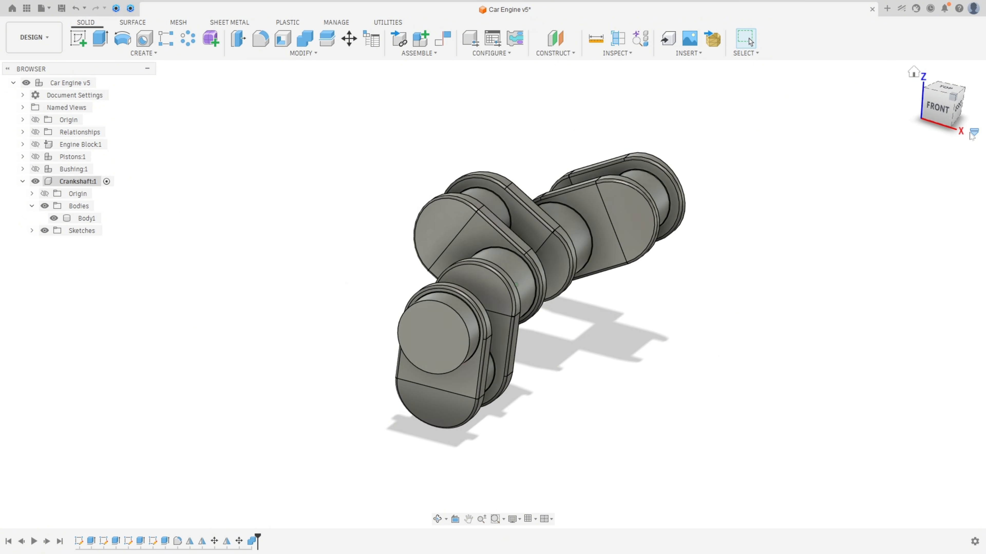
Extrude the crankshaft's front end face by 63.5 mm, joined to the body
{"action": "left_click", "coordinate": [939, 104]}
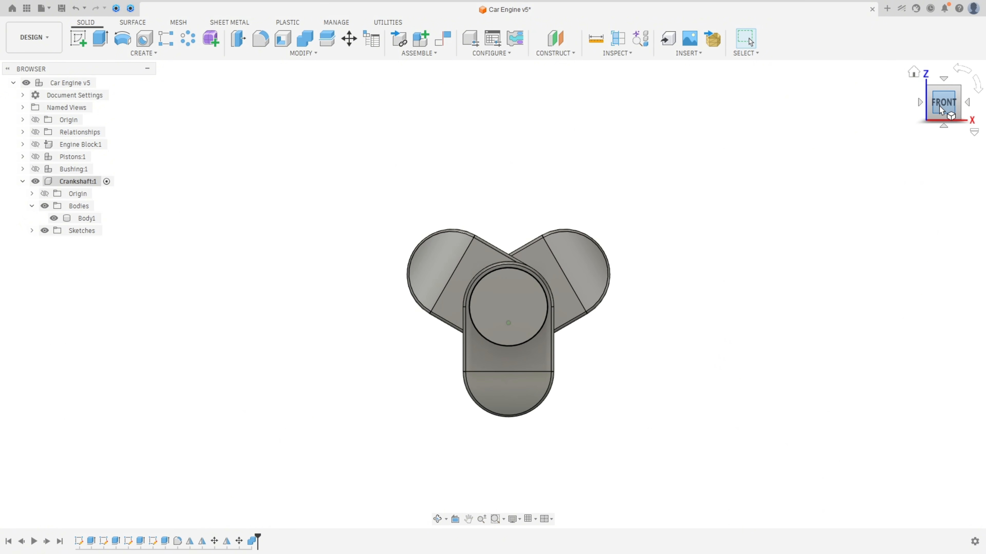
{"action": "left_click", "coordinate": [913, 72]}
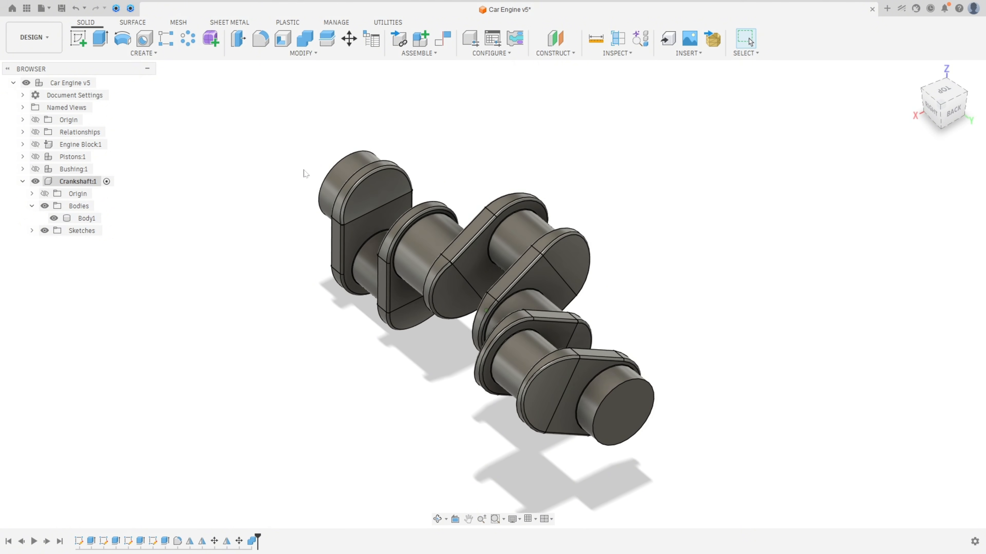
{"action": "key", "text": "e"}
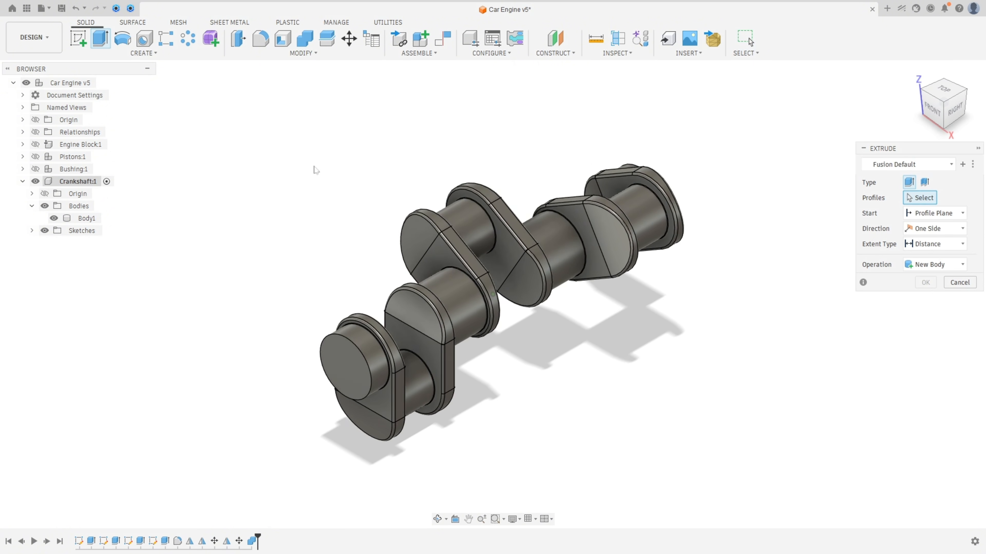
{"action": "left_click", "coordinate": [328, 339]}
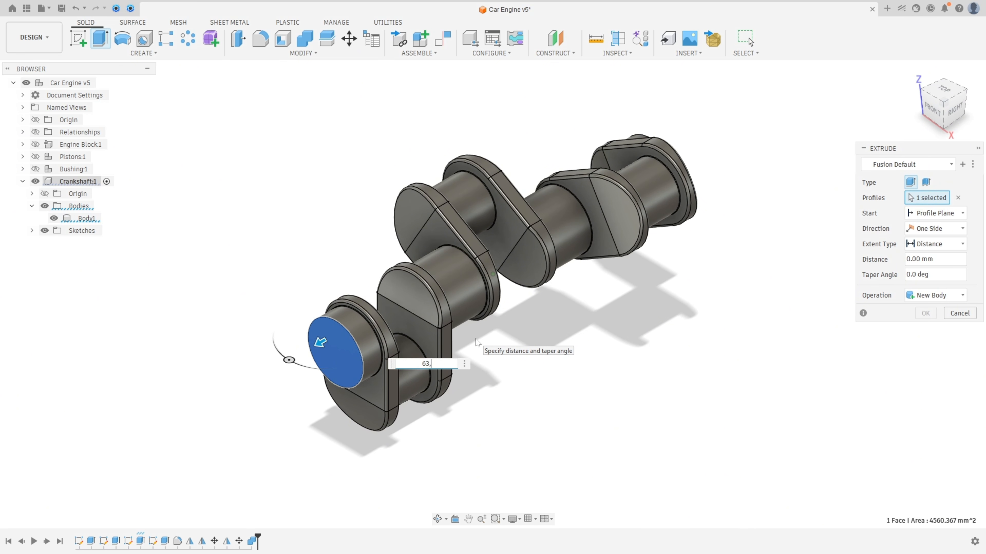
{"action": "type", "text": "63,5"}
{"action": "key", "text": "Return"}
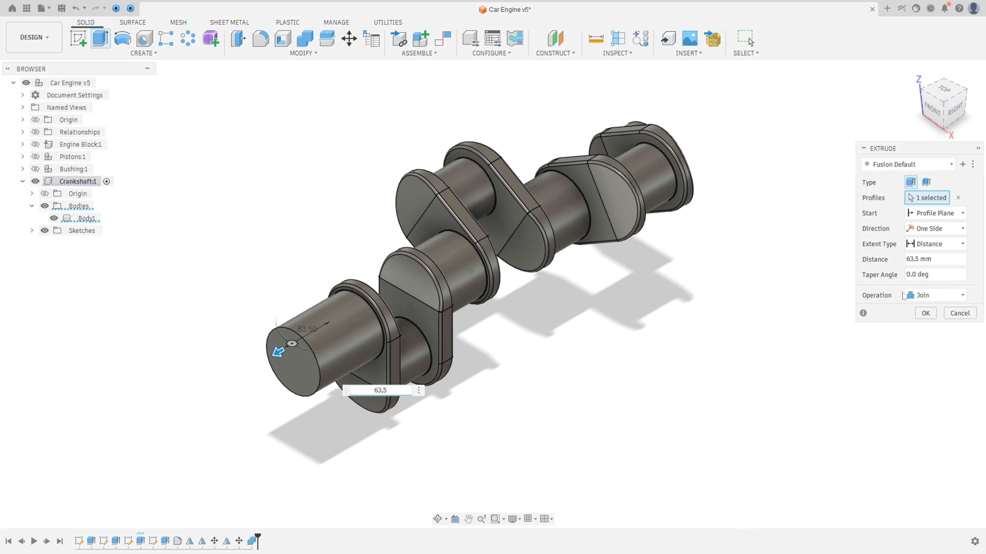
{"action": "left_click", "coordinate": [925, 314]}
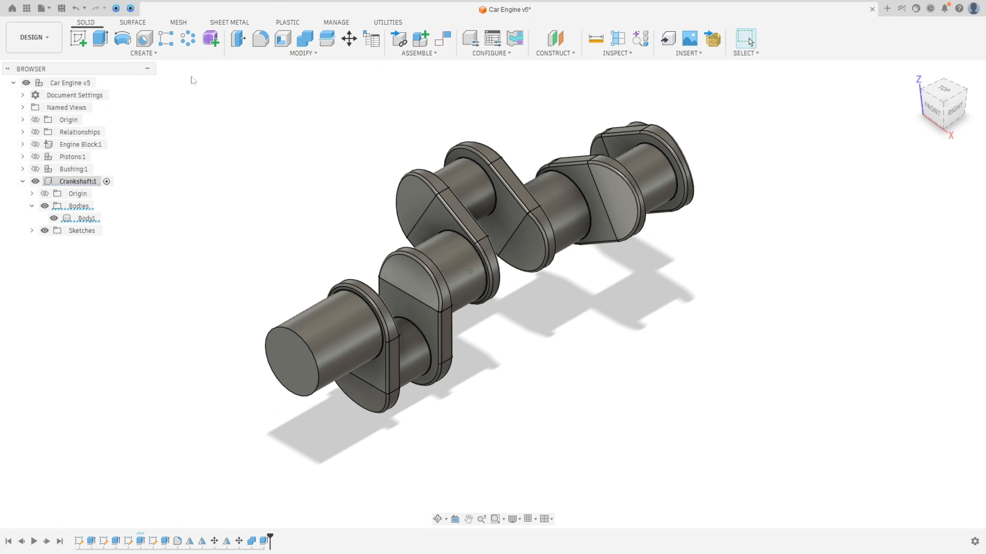
Extrude the end face at the crankshaft's rear by 63.5 mm, joined to the body
{"action": "left_click", "coordinate": [100, 41]}
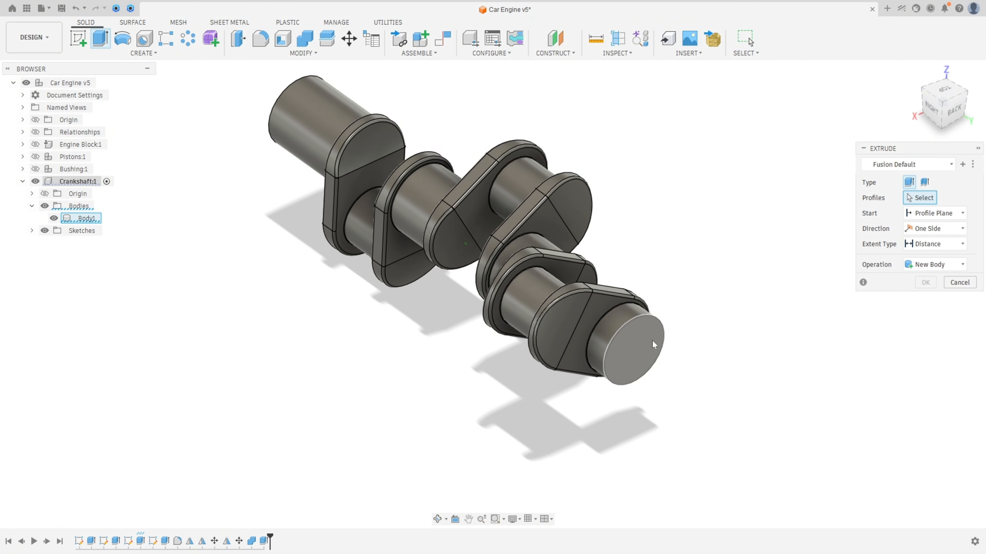
{"action": "left_click", "coordinate": [630, 346]}
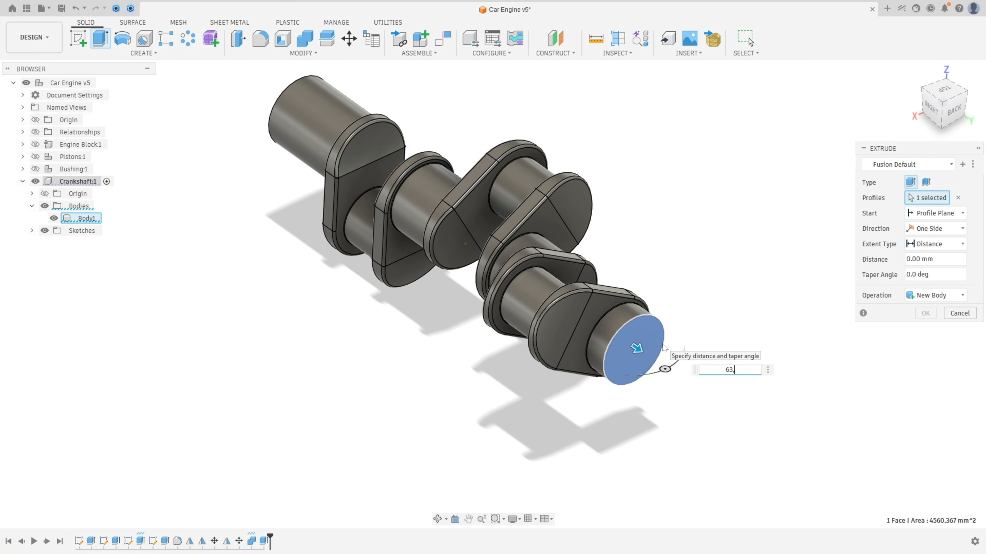
{"action": "key", "text": "Return"}
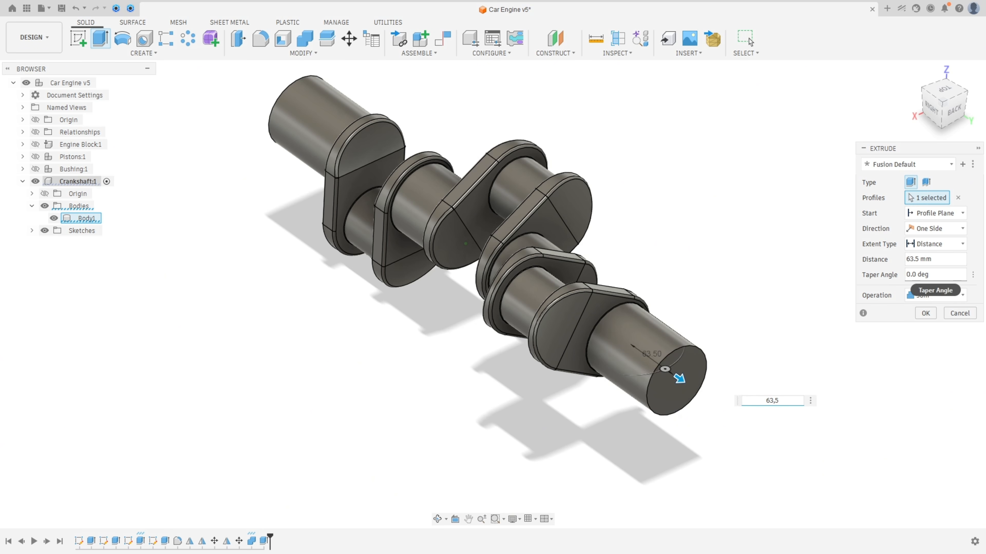
{"action": "left_click", "coordinate": [926, 314]}
Convert the joined crankshaft body into a component named Crankshaft and save the design
{"action": "middle_click_drag", "start_coordinate": [707, 243], "coordinate": [703, 181], "text": "shift"}
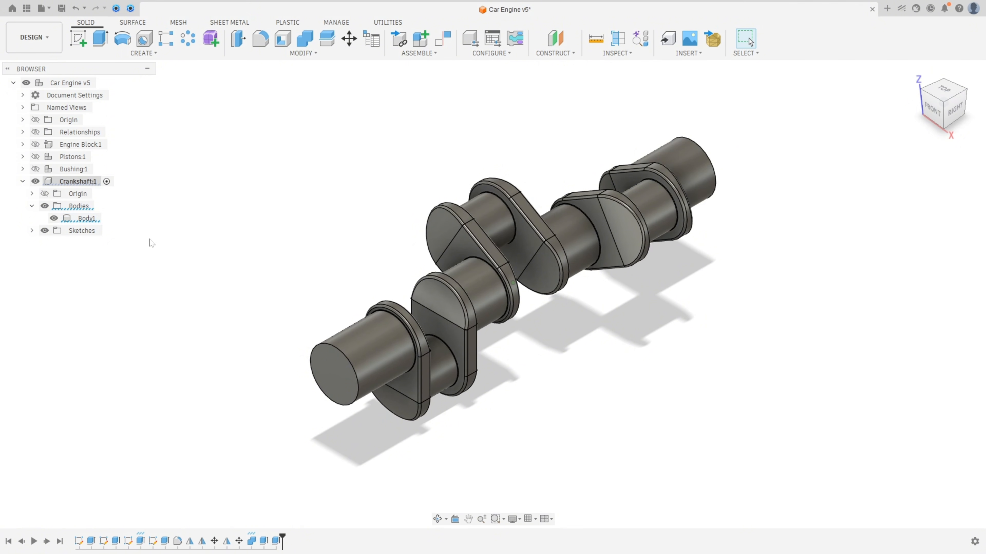
{"action": "right_click", "coordinate": [84, 220]}
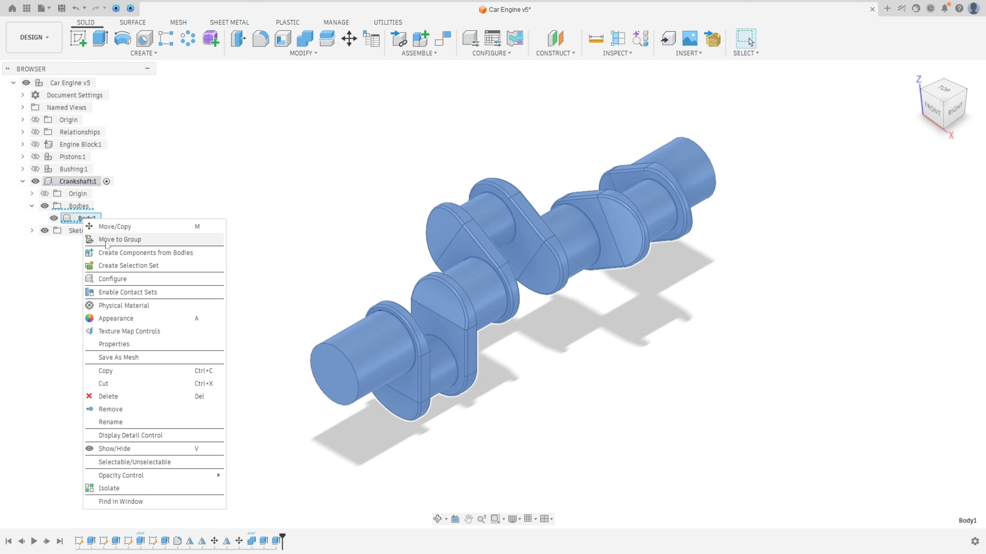
{"action": "left_click", "coordinate": [125, 254]}
{"action": "right_click", "coordinate": [79, 220]}
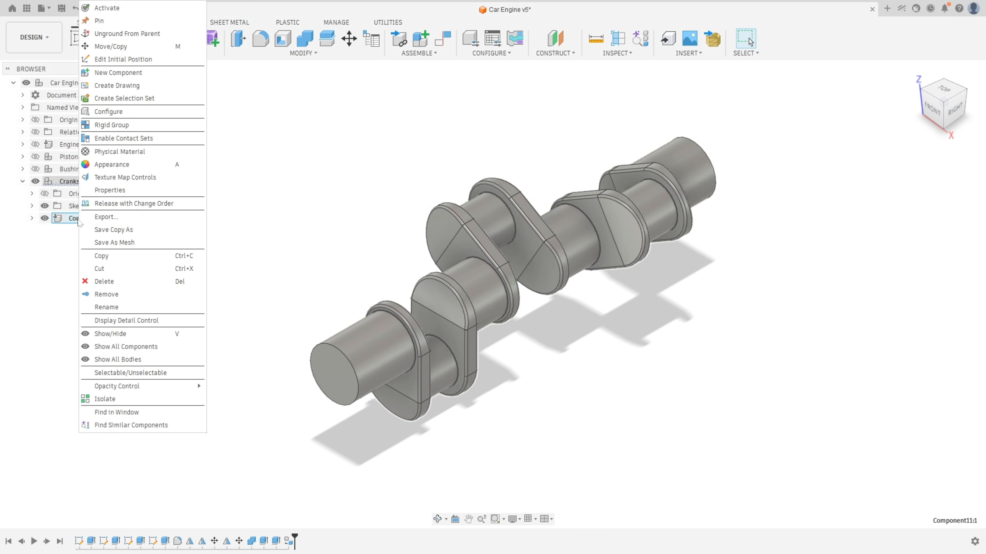
{"action": "left_click", "coordinate": [106, 308]}
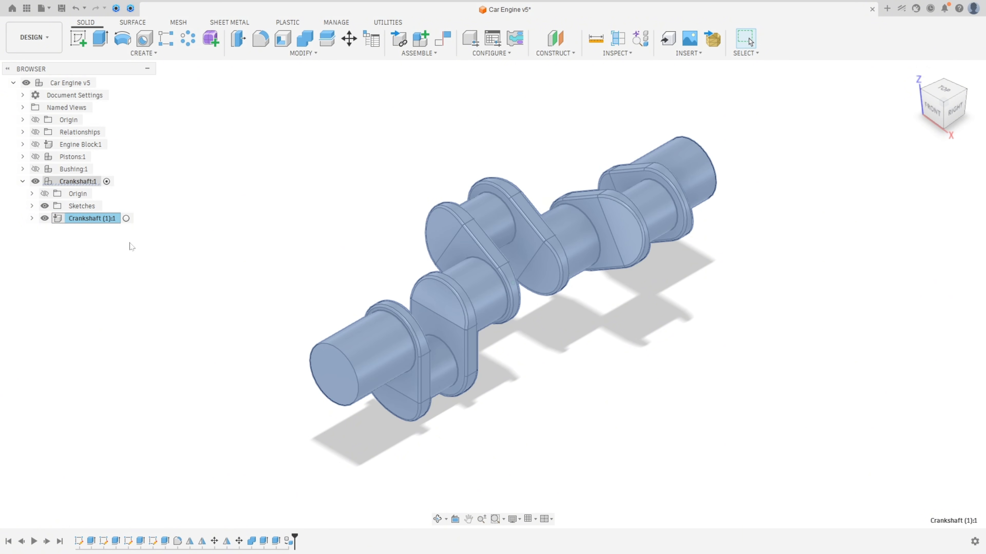
{"action": "left_click", "coordinate": [271, 257]}
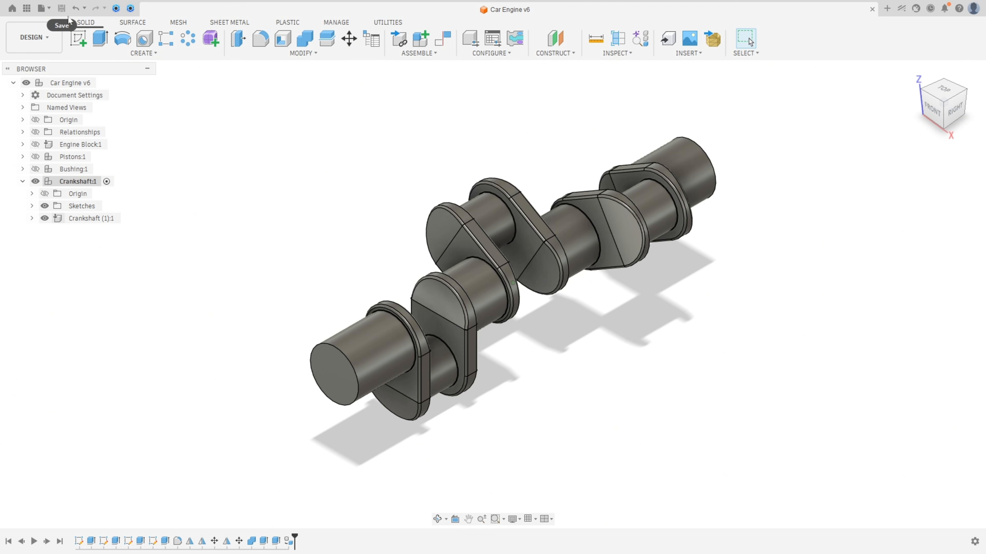
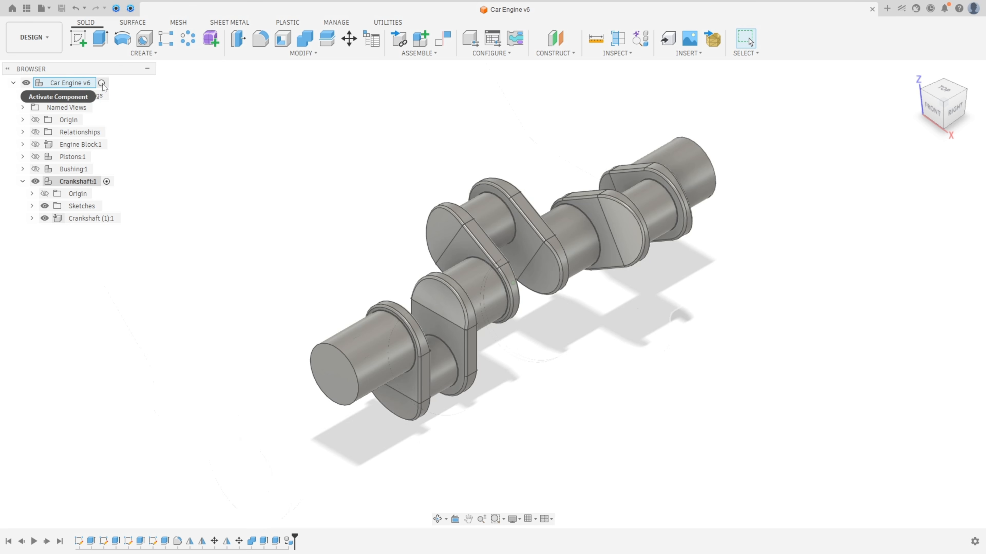
Activate the top-level Car Engine assembly, show the bushings and pistons, and move the crankshaft clear of them
{"action": "left_click", "coordinate": [101, 83]}
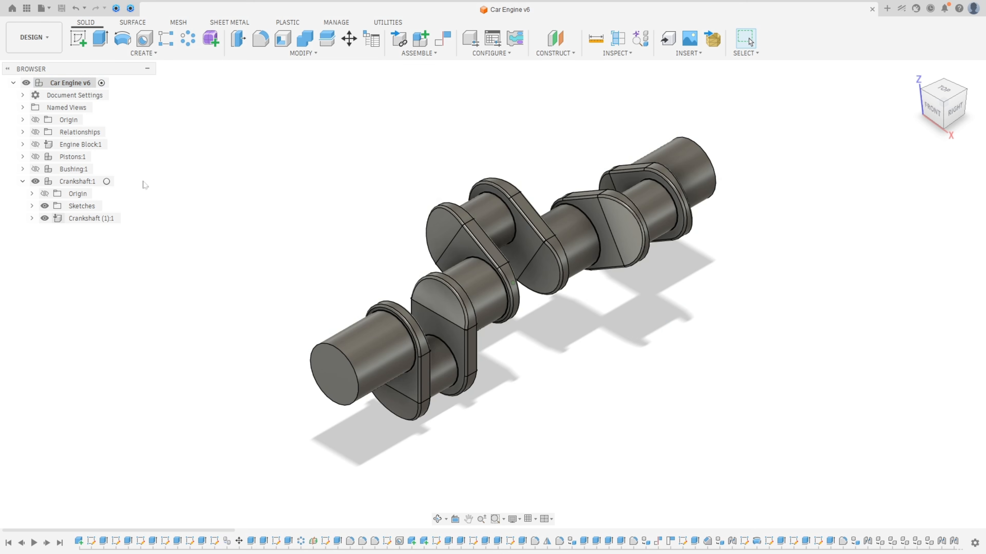
{"action": "left_click", "coordinate": [35, 169]}
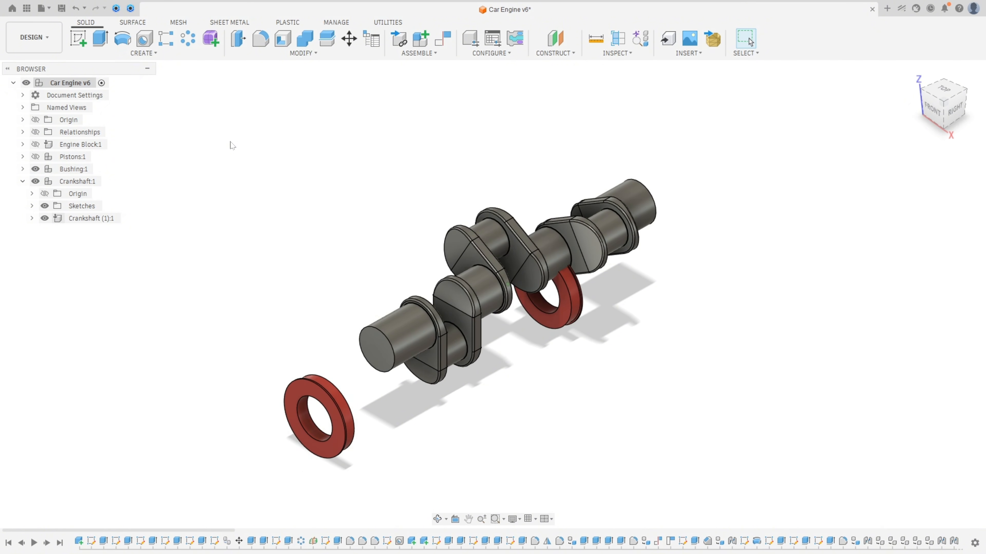
{"action": "left_click_drag", "start_coordinate": [406, 329], "coordinate": [220, 323]}
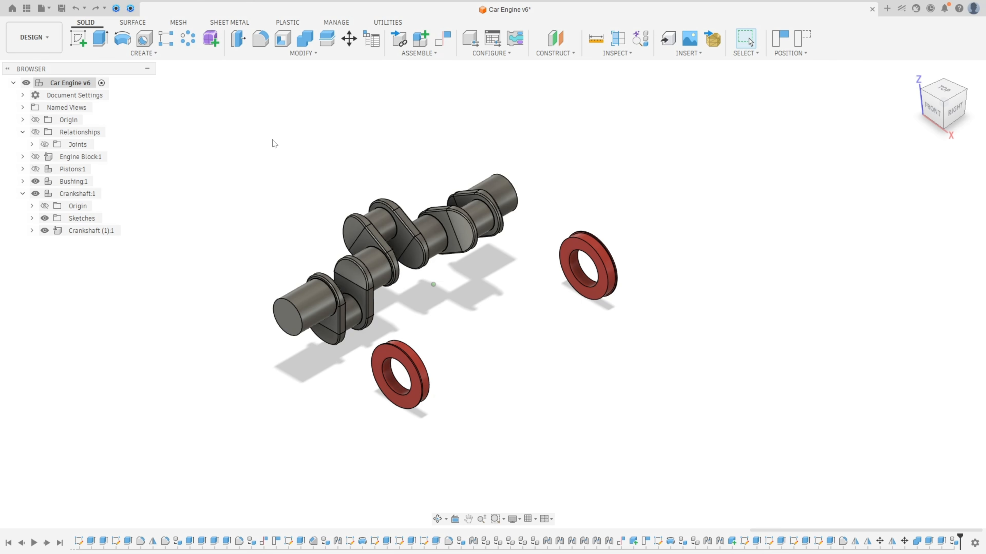
{"action": "left_click", "coordinate": [36, 170]}
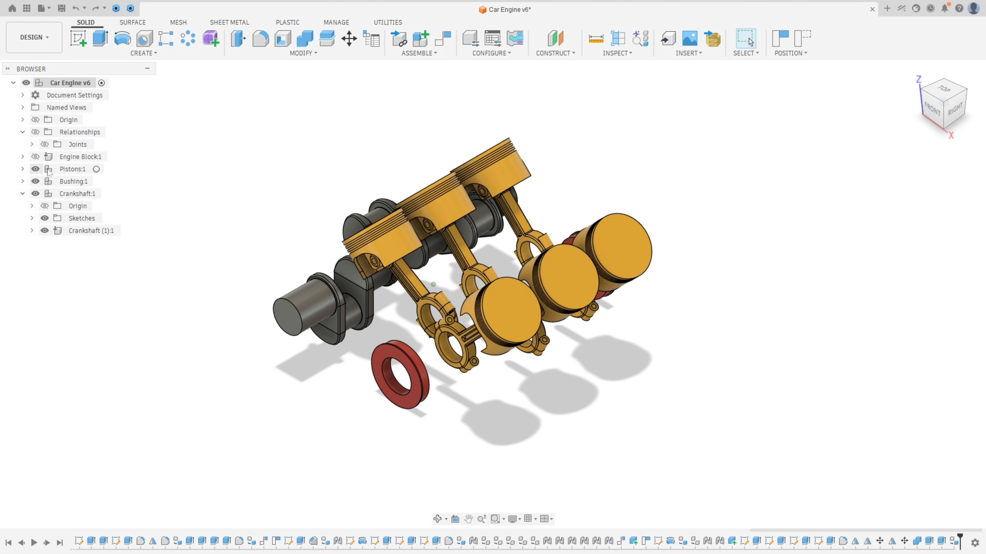
{"action": "left_click", "coordinate": [22, 194]}
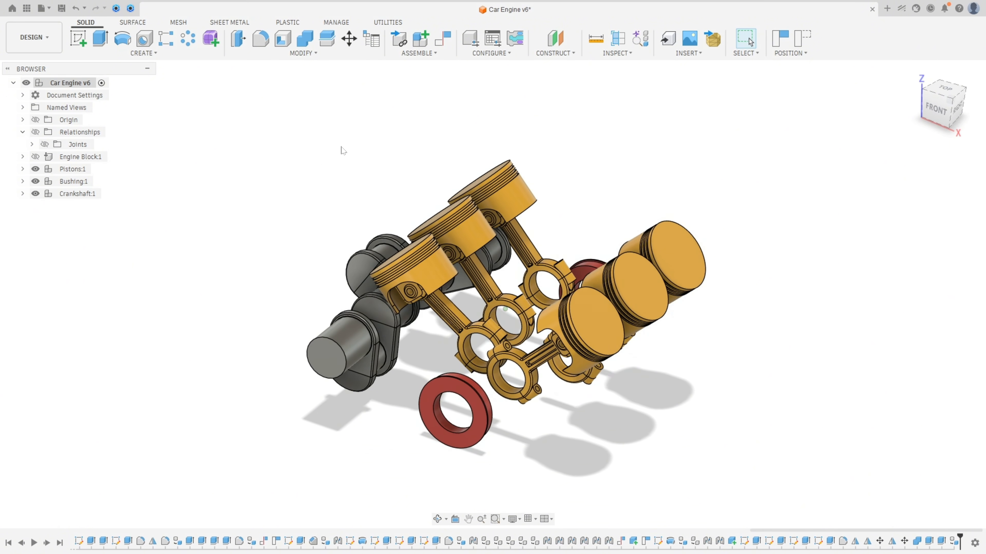
Constrain the crankshaft's front crankpin face to the rod cap bore of the front right-bank piston, face to face with 0 mm offset
{"action": "left_click", "coordinate": [418, 53]}
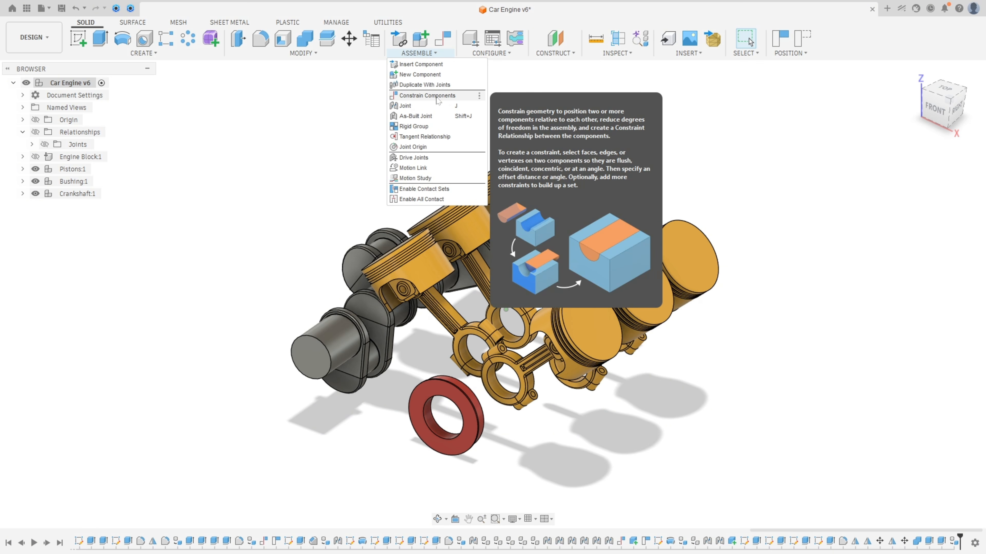
{"action": "left_click", "coordinate": [444, 40]}
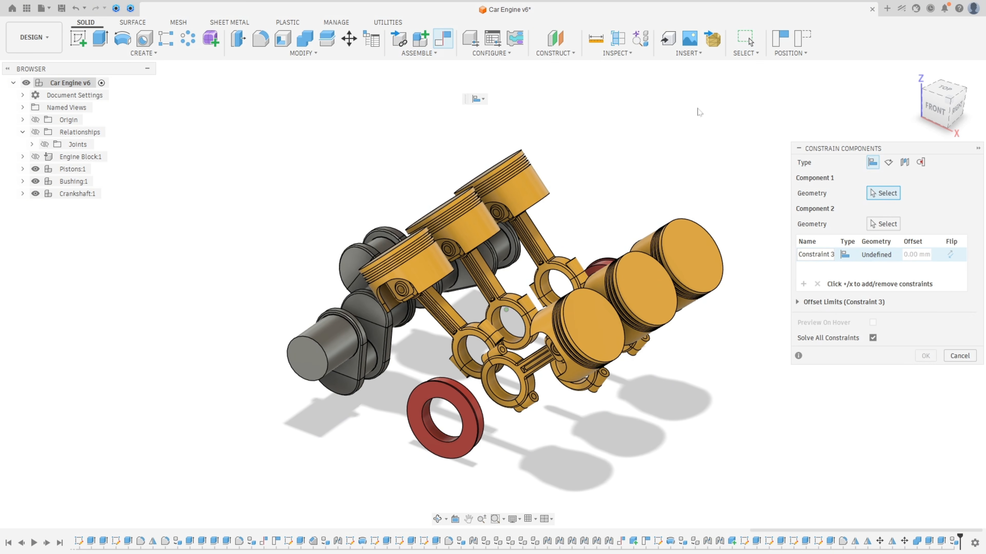
{"action": "middle_click_drag", "start_coordinate": [749, 151], "coordinate": [808, 187], "text": "shift"}
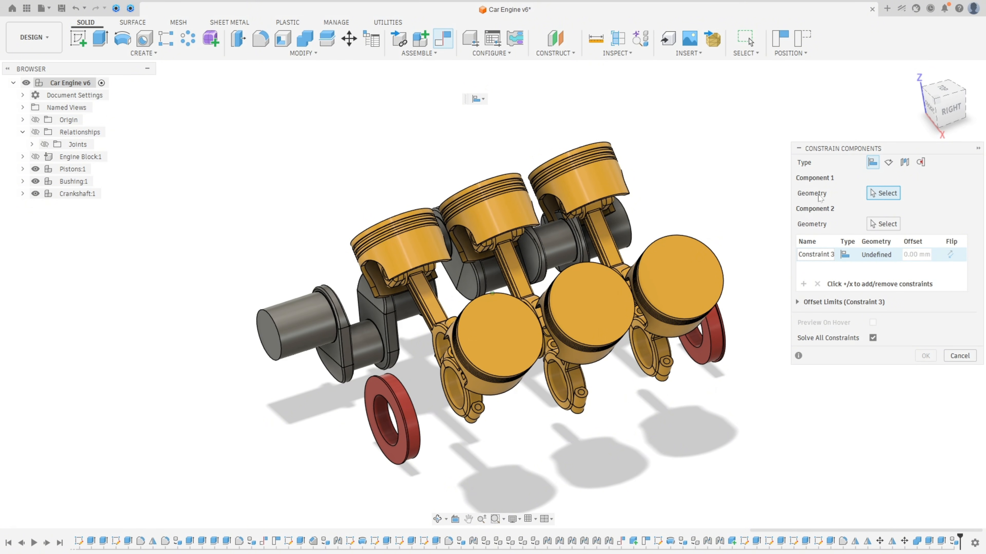
{"action": "scroll", "coordinate": [470, 314], "scroll_direction": "up", "scroll_amount": 5}
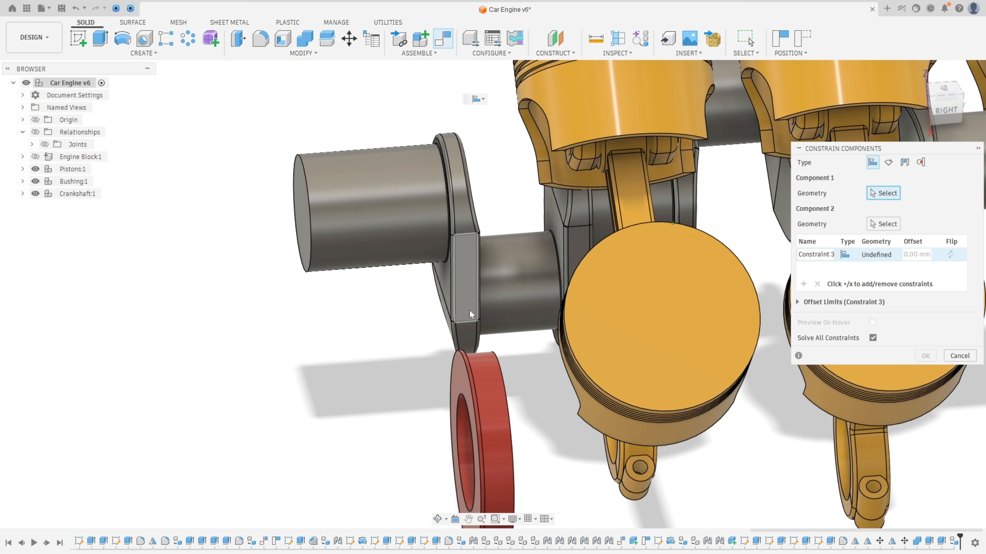
{"action": "left_click", "coordinate": [509, 287]}
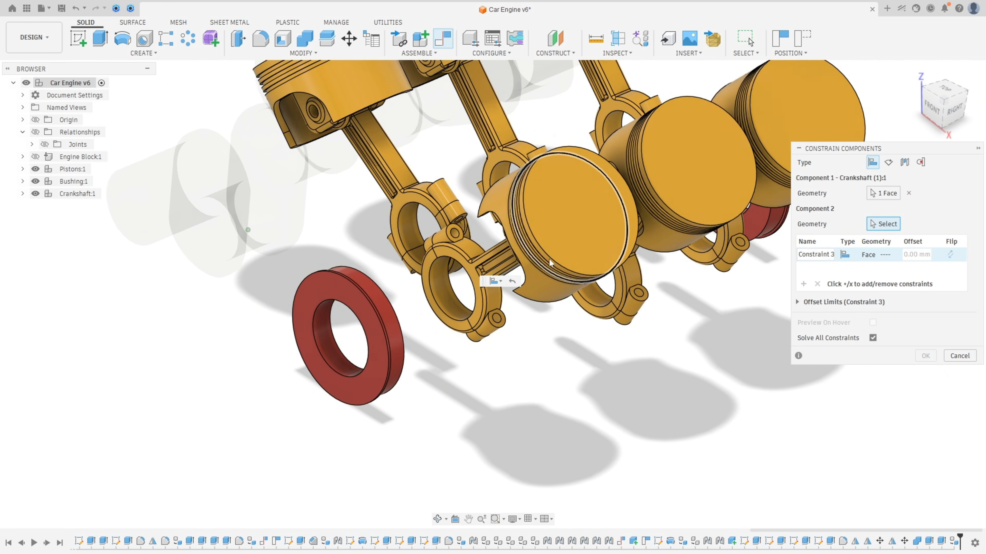
{"action": "scroll", "coordinate": [465, 306], "scroll_direction": "up", "scroll_amount": 4}
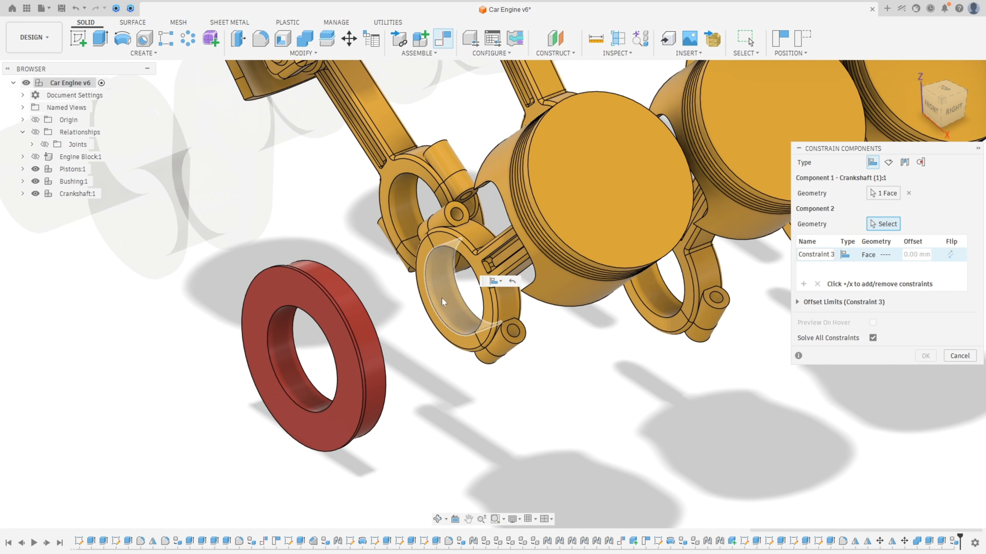
{"action": "left_click", "coordinate": [442, 297]}
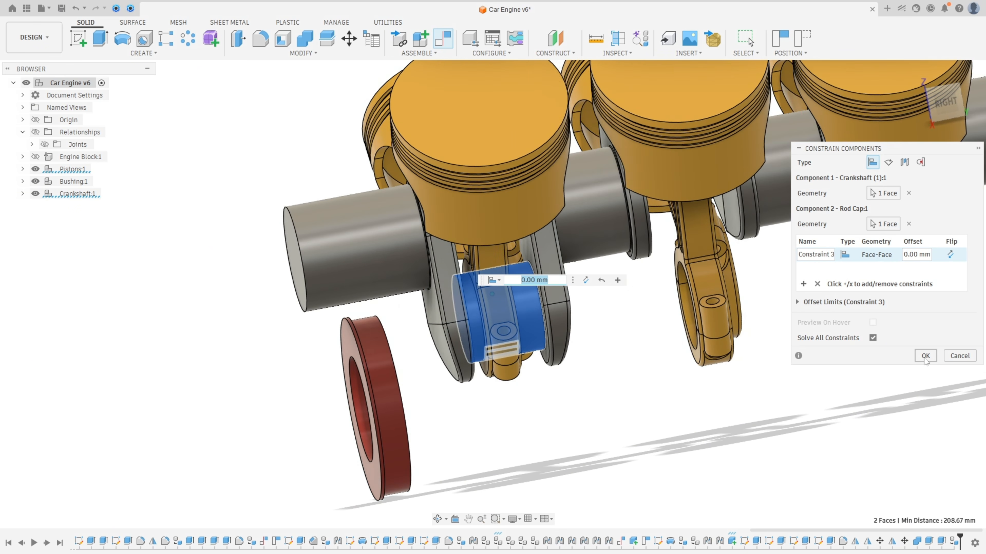
{"action": "left_click", "coordinate": [925, 356]}
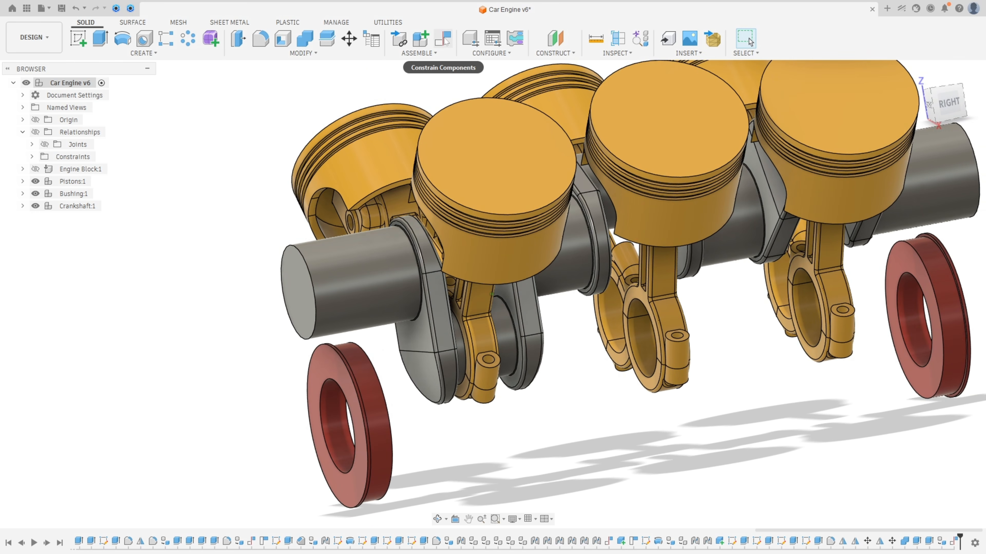
Constrain the front right-bank connecting rod's side face to the adjacent inner crank web face with a 2 mm offset
{"action": "left_click", "coordinate": [445, 40]}
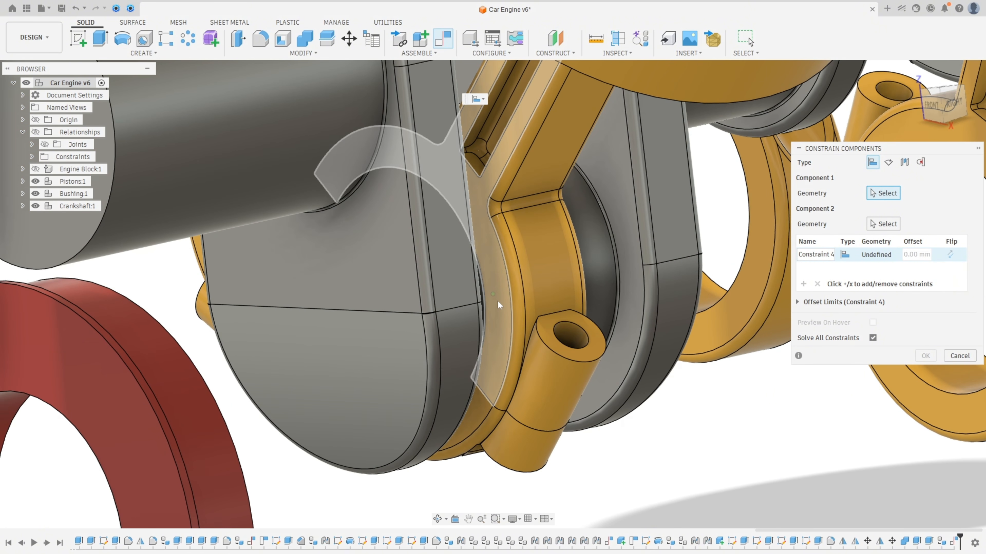
{"action": "scroll", "coordinate": [499, 306], "scroll_direction": "down", "scroll_amount": 5}
{"action": "scroll", "coordinate": [479, 367], "scroll_direction": "up", "scroll_amount": 5}
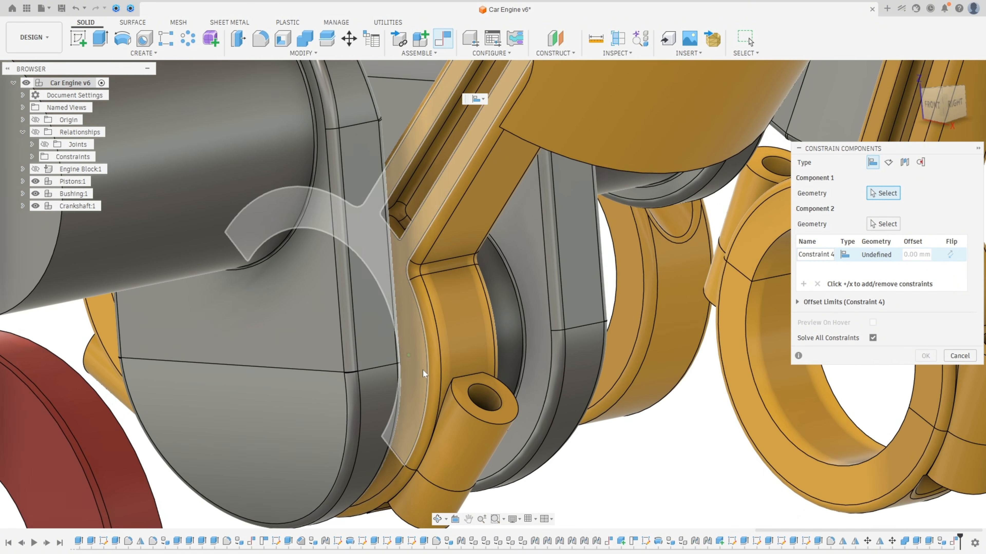
{"action": "left_click", "coordinate": [424, 374]}
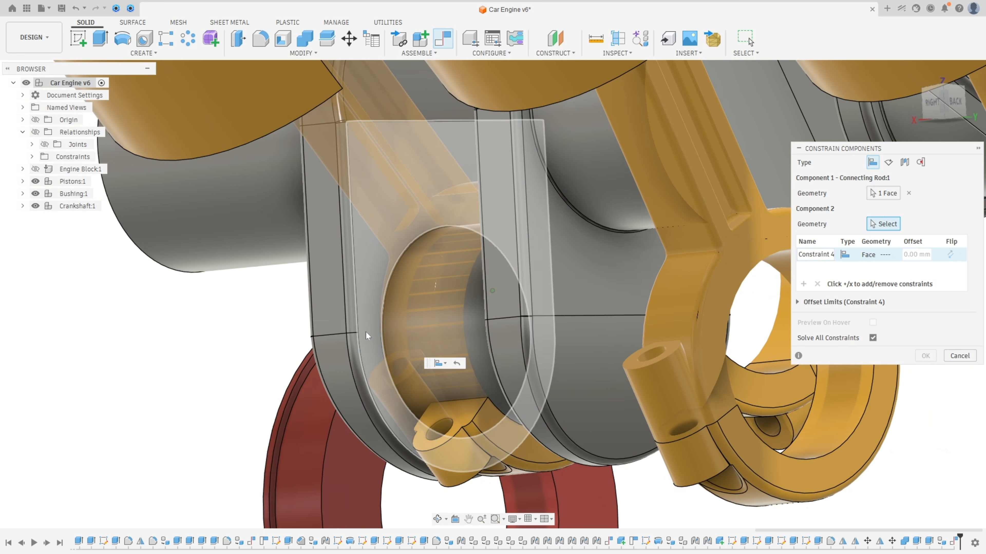
{"action": "left_click", "coordinate": [368, 331]}
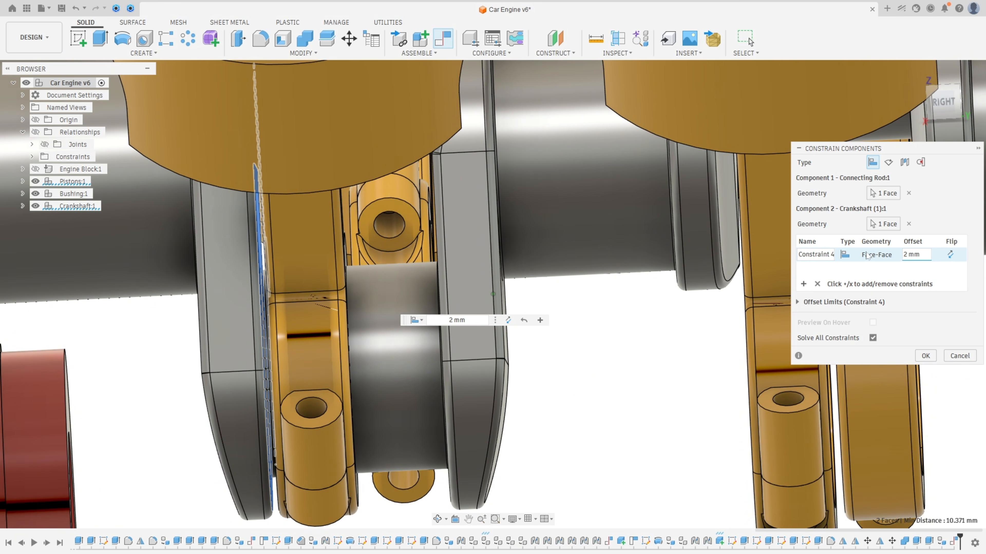
{"action": "left_click", "coordinate": [926, 356]}
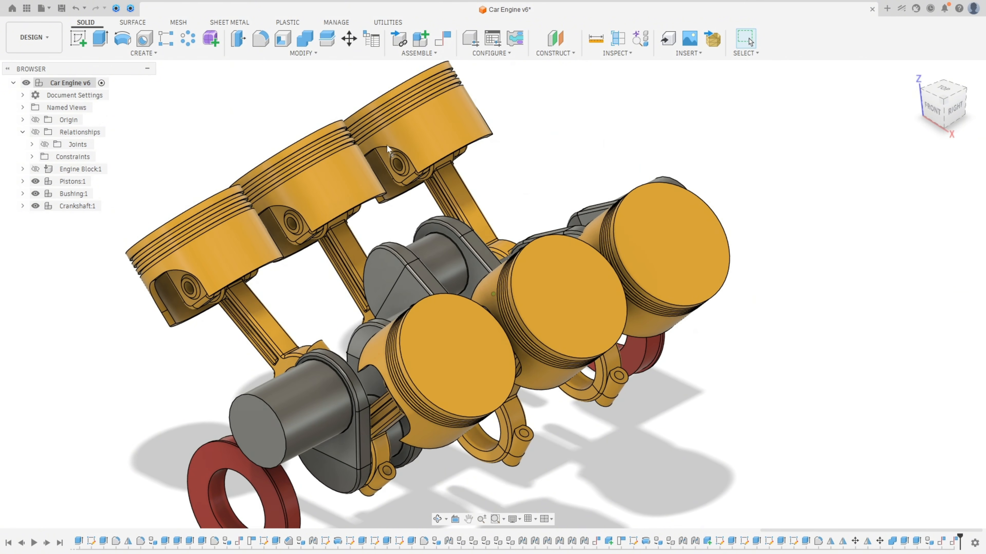
Constrain the front left-bank piston's rod cap bore to the crankshaft's front crankpin with 0 mm offset
{"action": "left_click", "coordinate": [442, 39]}
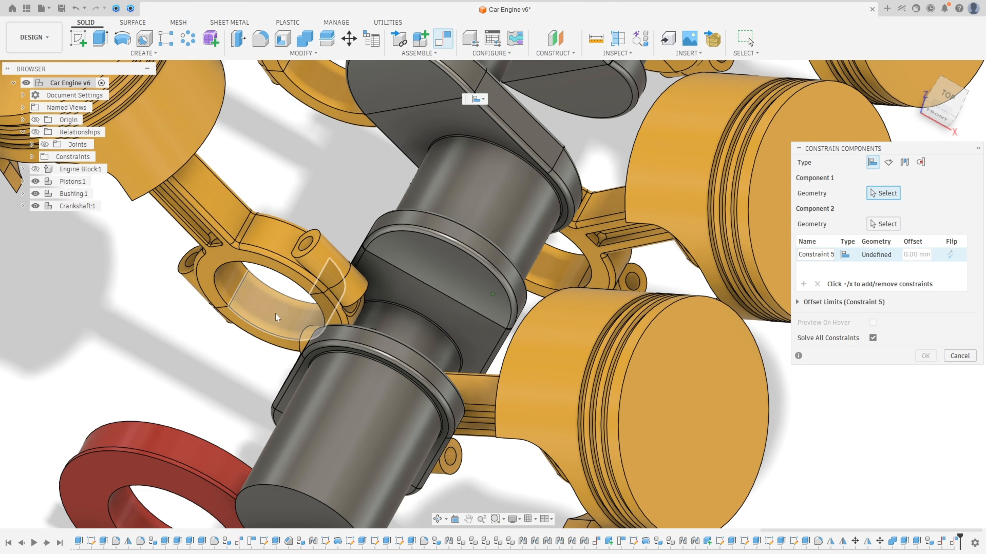
{"action": "left_click", "coordinate": [277, 317]}
{"action": "left_click", "coordinate": [406, 334]}
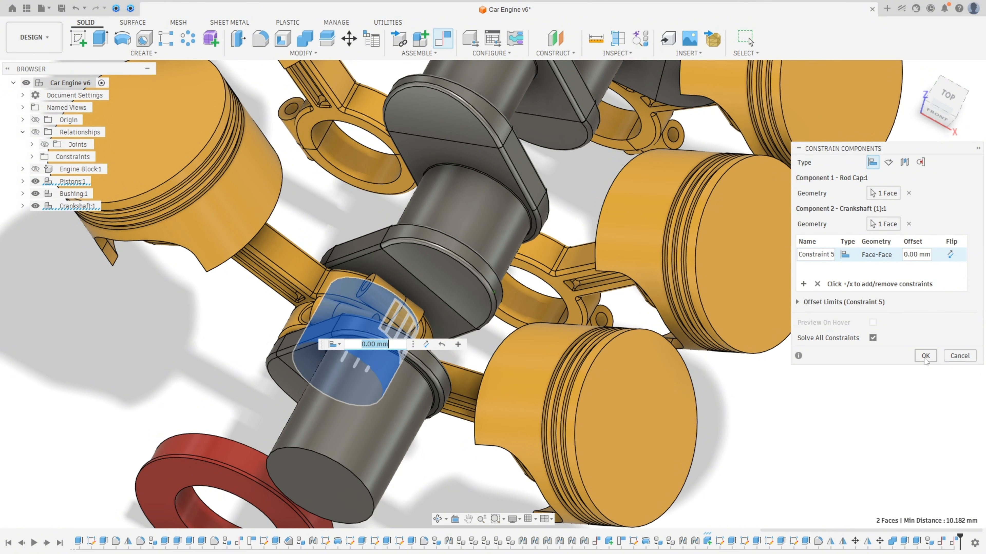
{"action": "left_click", "coordinate": [925, 356]}
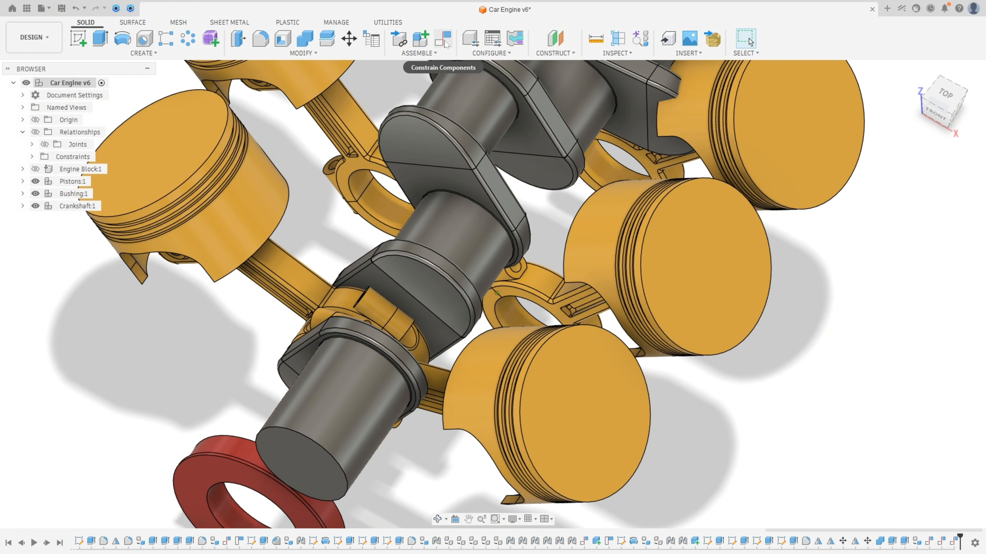
Constrain the middle right-bank piston's rod cap bore to the crankshaft's middle crankpin with 0 mm offset
{"action": "left_click", "coordinate": [443, 43]}
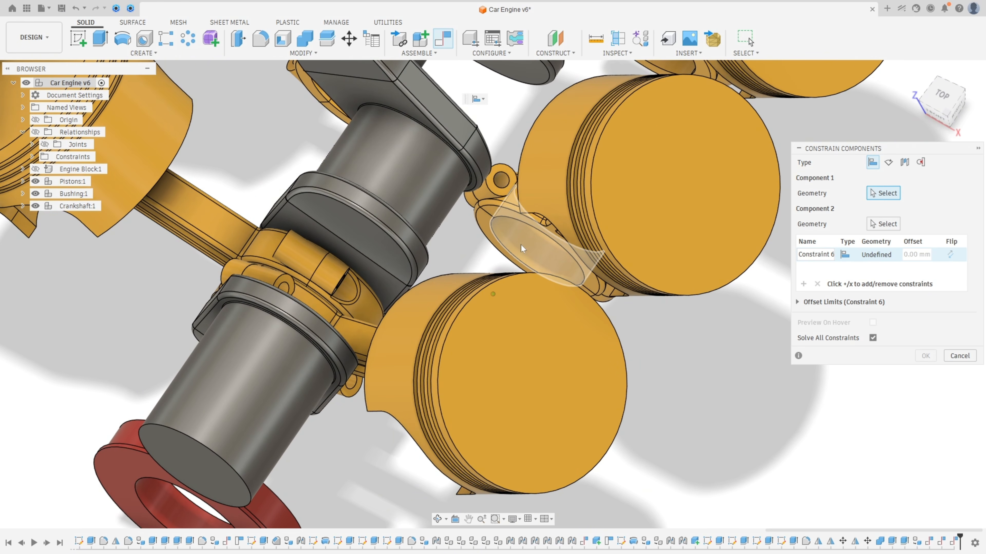
{"action": "left_click", "coordinate": [520, 246]}
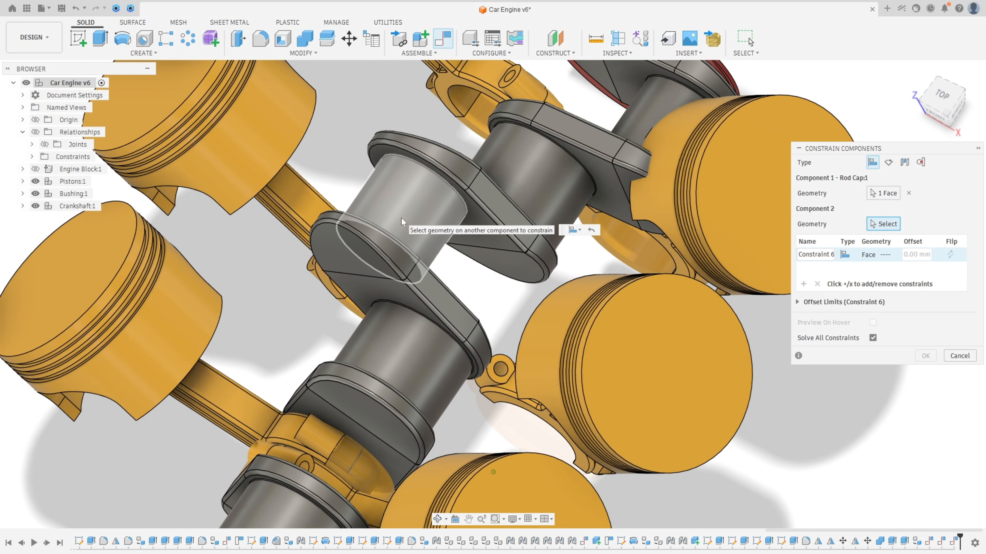
{"action": "left_click", "coordinate": [401, 221]}
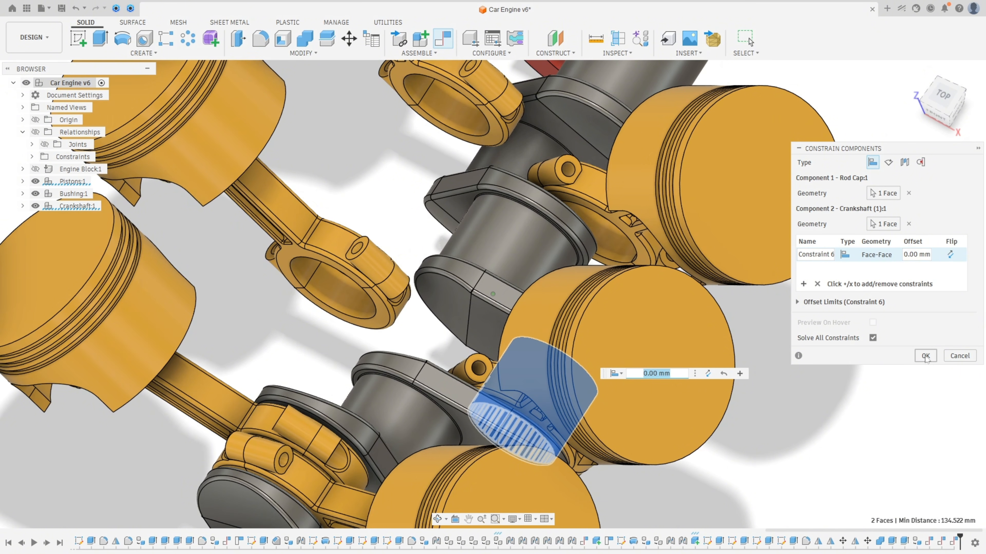
{"action": "left_click", "coordinate": [925, 356]}
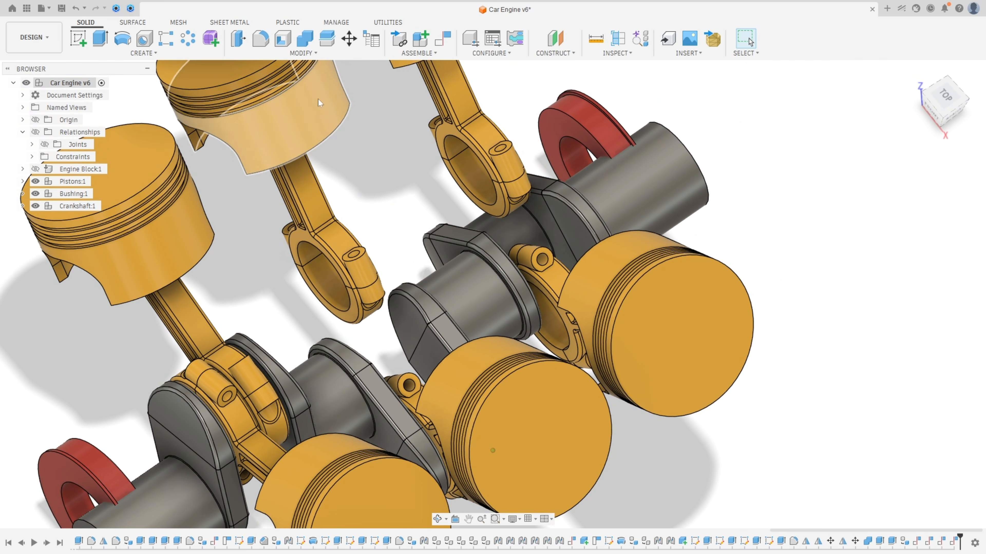
Constrain the middle left-bank piston's rod cap bore to the crankshaft's middle crankpin with 0 mm offset
{"action": "left_click", "coordinate": [442, 38]}
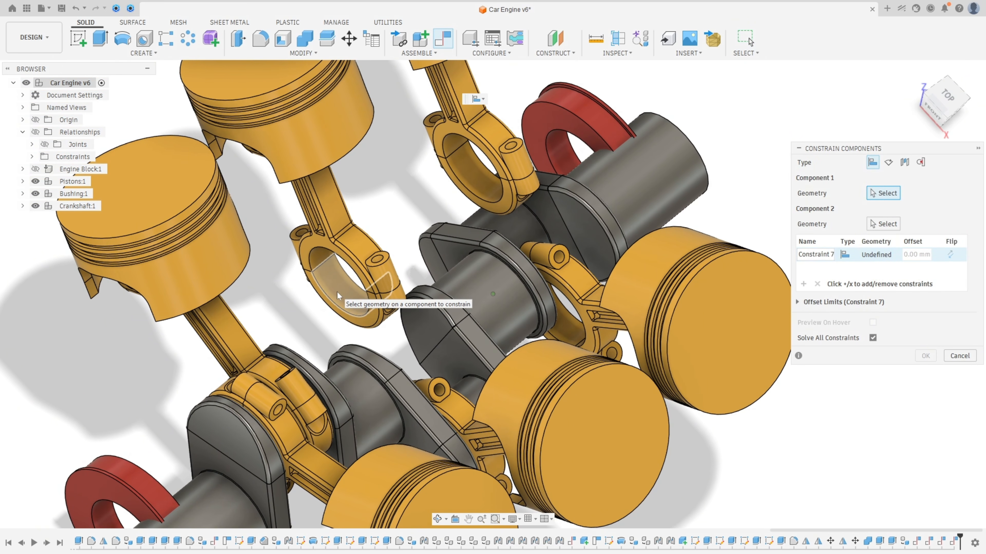
{"action": "left_click", "coordinate": [338, 292]}
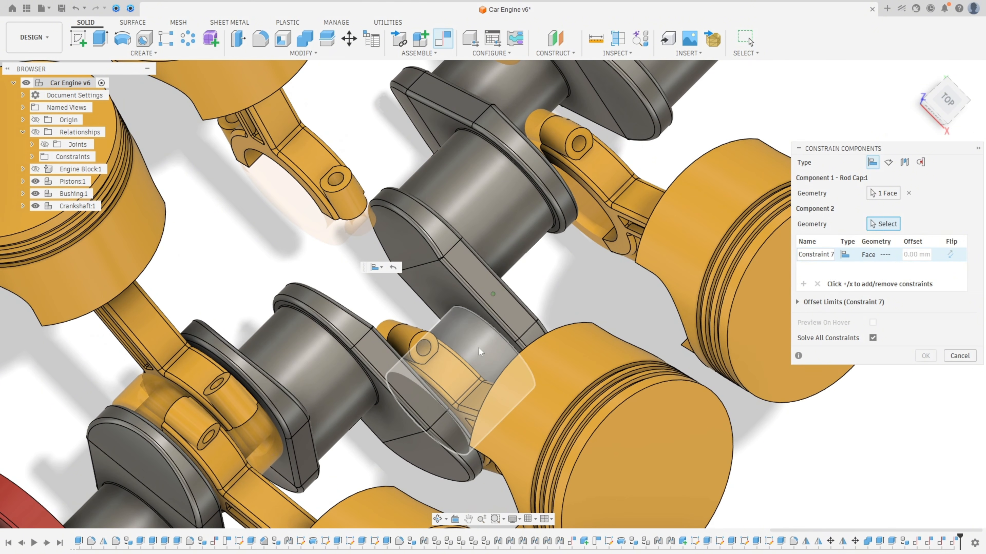
{"action": "left_click", "coordinate": [488, 350]}
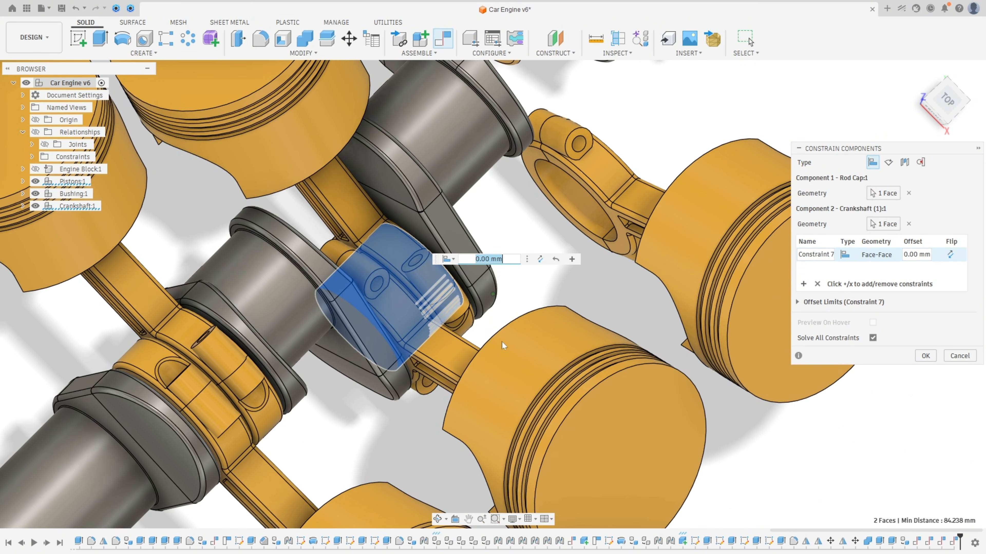
{"action": "left_click", "coordinate": [925, 356]}
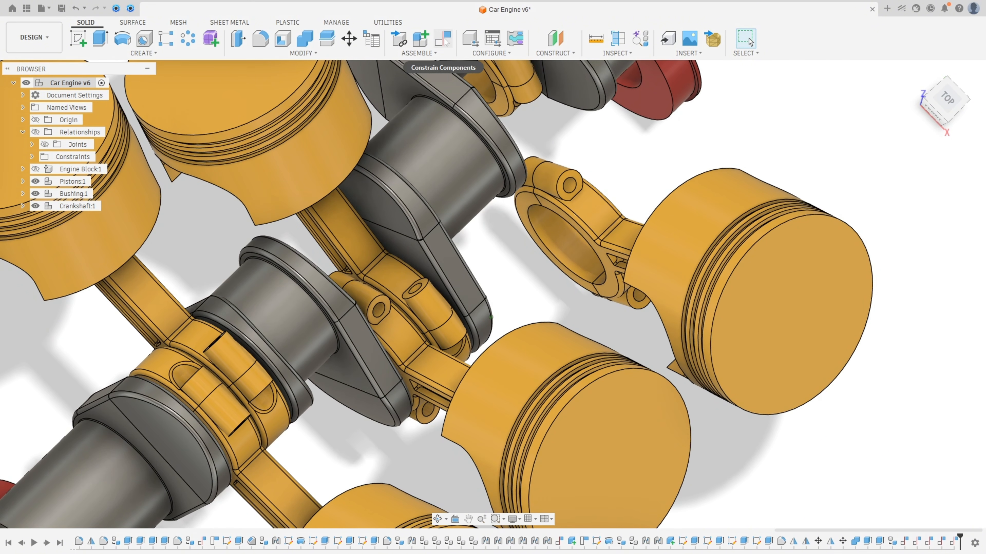
Constrain the rear right-bank piston's rod cap bore to the crankshaft's rear crankpin with 0 mm offset
{"action": "left_click", "coordinate": [443, 39]}
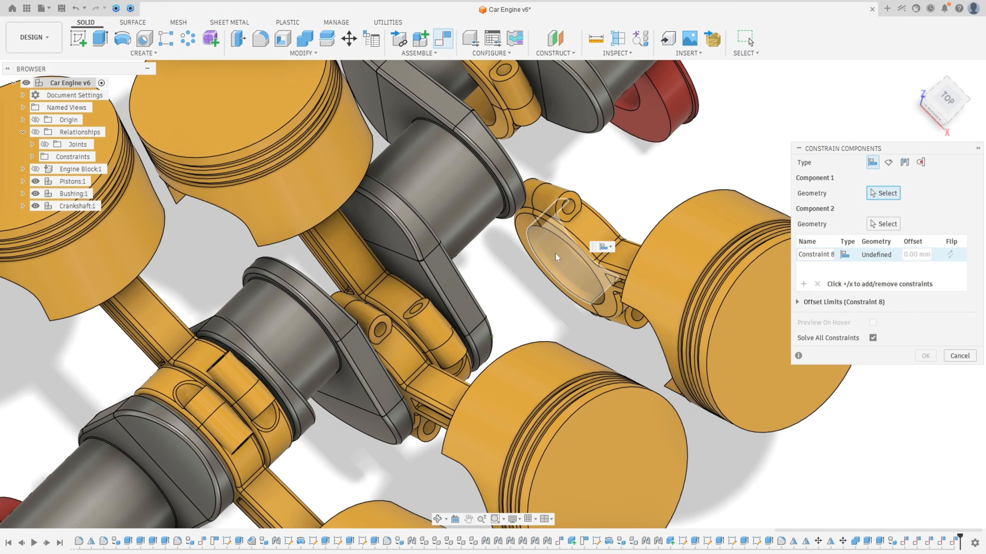
{"action": "left_click", "coordinate": [555, 253]}
{"action": "left_click", "coordinate": [452, 256]}
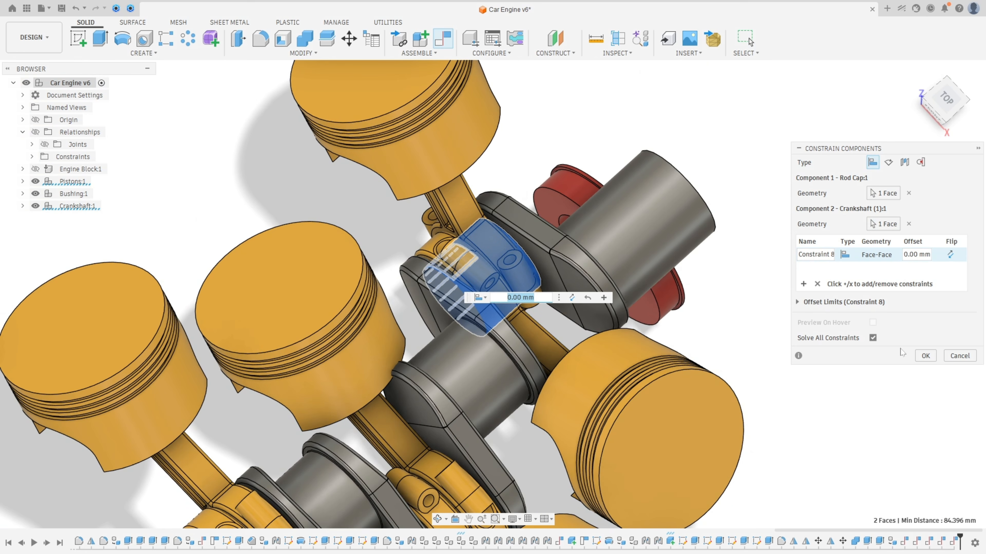
{"action": "left_click", "coordinate": [925, 355]}
Constrain the crankshaft's rear crankpin face to the rear left-bank piston's rod cap bore with 0 mm offset
{"action": "left_click", "coordinate": [443, 39]}
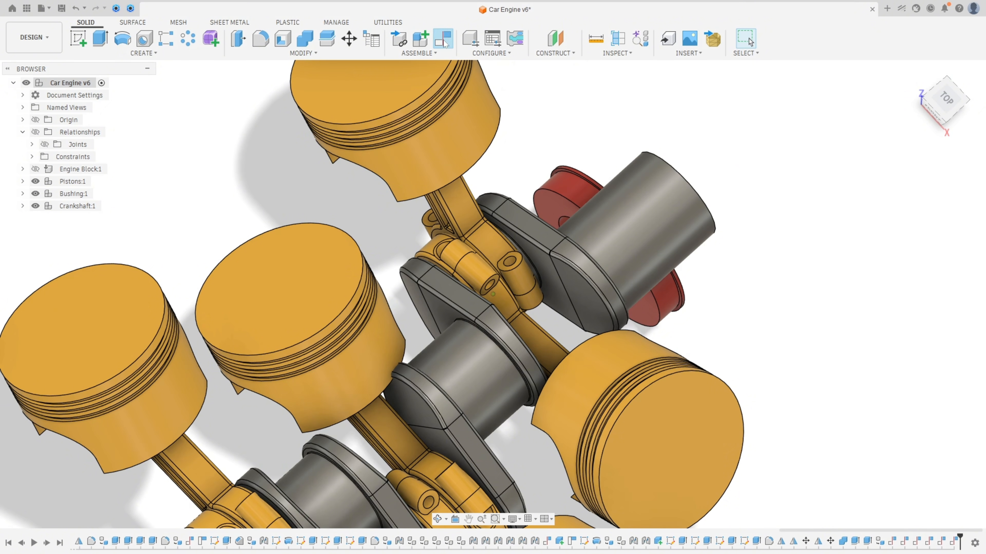
{"action": "scroll", "coordinate": [520, 156], "scroll_direction": "up", "scroll_amount": 3}
{"action": "scroll", "coordinate": [493, 215], "scroll_direction": "up", "scroll_amount": 3}
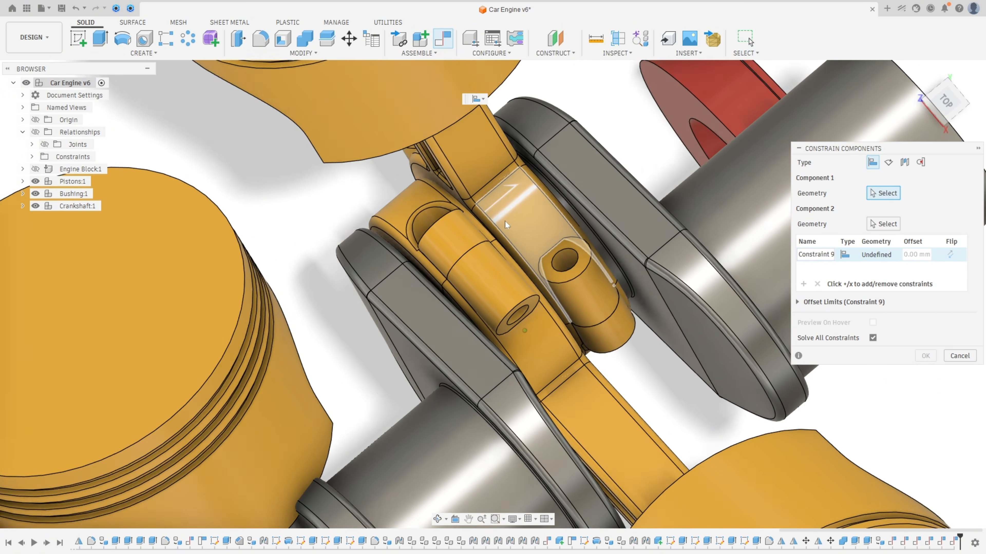
{"action": "middle_click_drag", "start_coordinate": [506, 218], "coordinate": [439, 291], "text": "shift"}
{"action": "left_click", "coordinate": [695, 266]}
{"action": "left_click", "coordinate": [439, 291]}
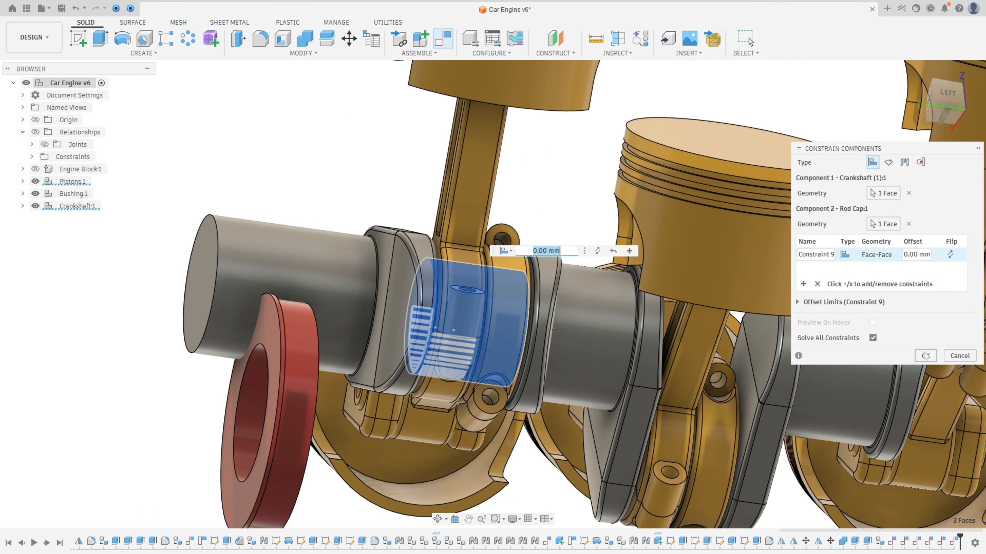
{"action": "left_click", "coordinate": [925, 355]}
Constrain the cylindrical face of the crankshaft's front end to the front bushing's bore with 0 mm offset
{"action": "middle_click", "coordinate": [805, 290]}
{"action": "middle_click", "coordinate": [805, 290]}
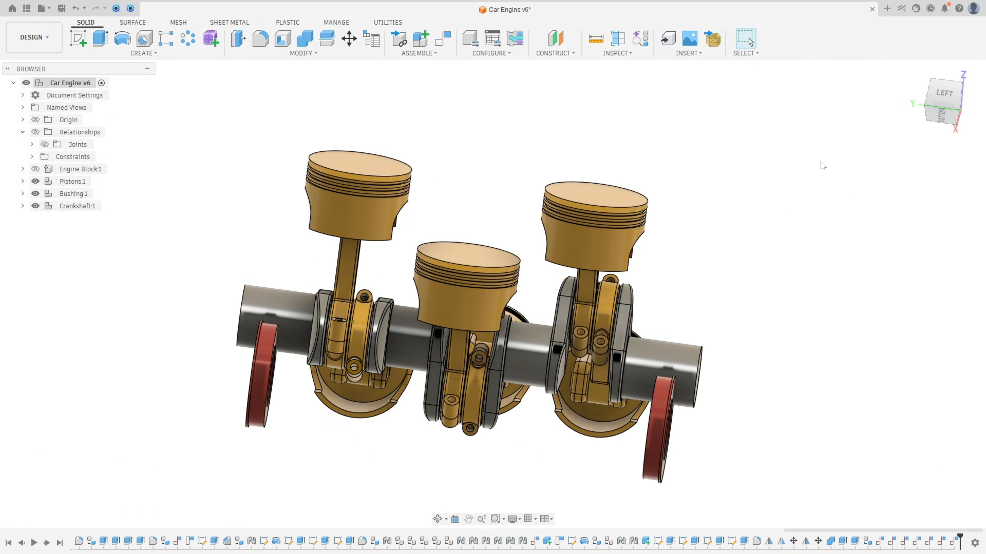
{"action": "middle_click_drag", "start_coordinate": [883, 163], "coordinate": [784, 171], "text": "shift"}
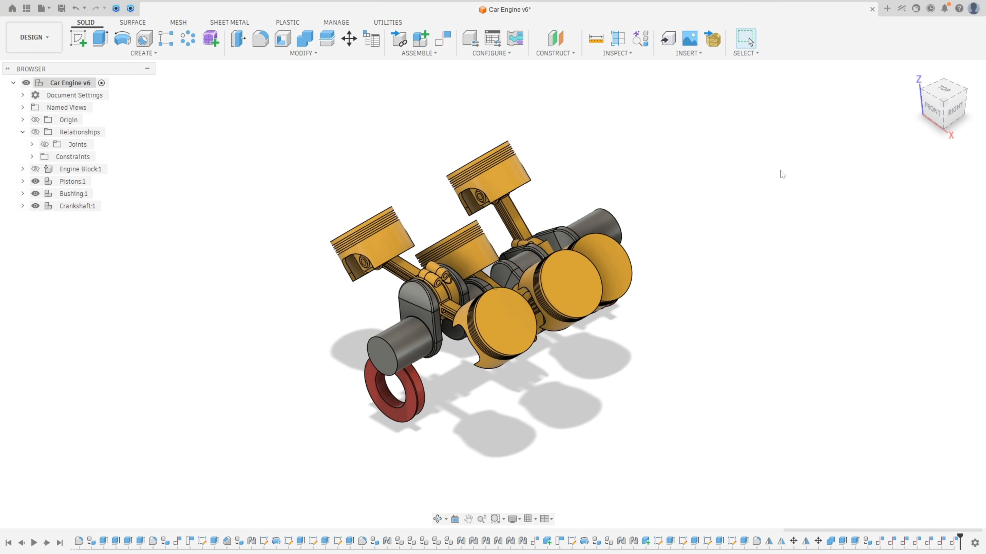
{"action": "left_click", "coordinate": [443, 43]}
{"action": "scroll", "coordinate": [389, 267], "scroll_direction": "up", "scroll_amount": 4}
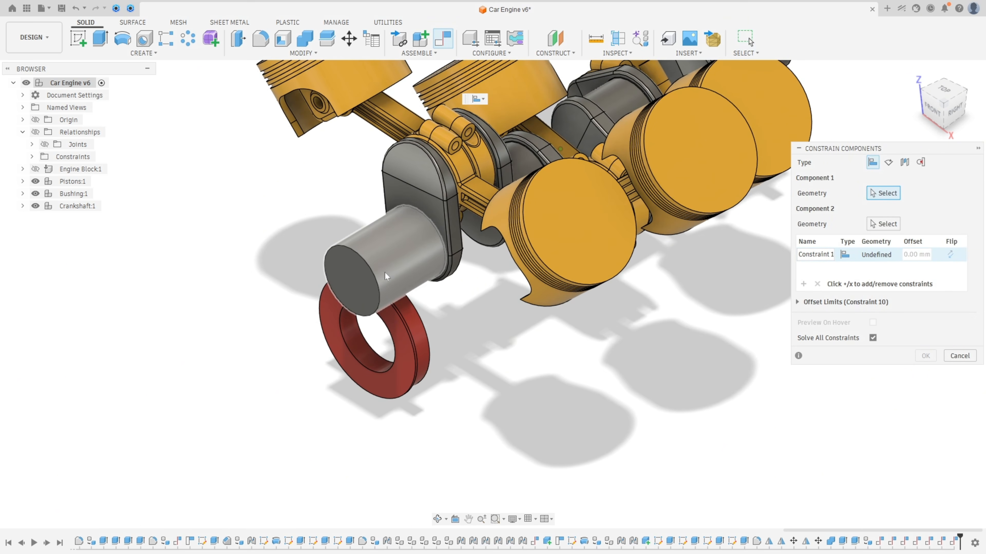
{"action": "left_click", "coordinate": [389, 267]}
{"action": "left_click", "coordinate": [360, 351]}
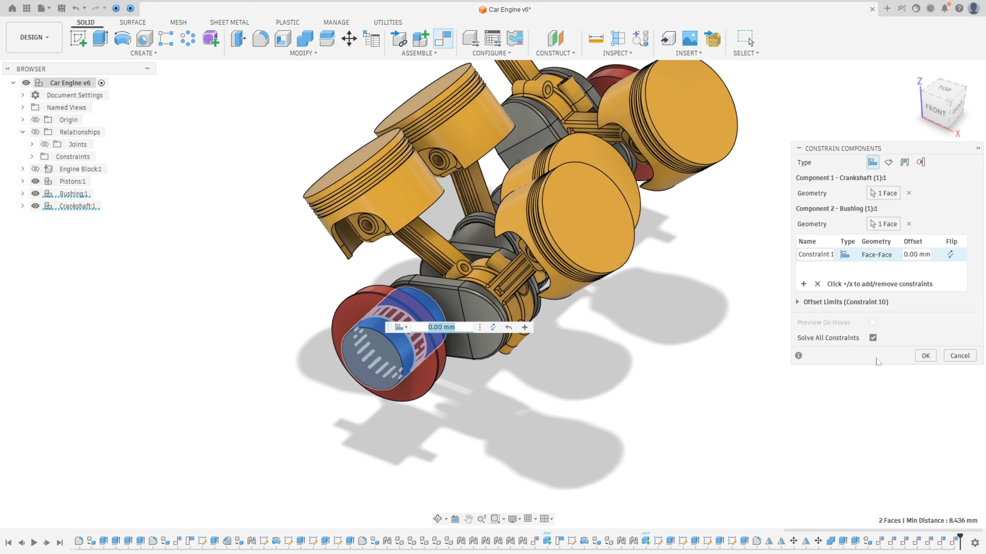
{"action": "left_click", "coordinate": [926, 355]}
{"action": "scroll", "coordinate": [411, 302], "scroll_direction": "down", "scroll_amount": 4}
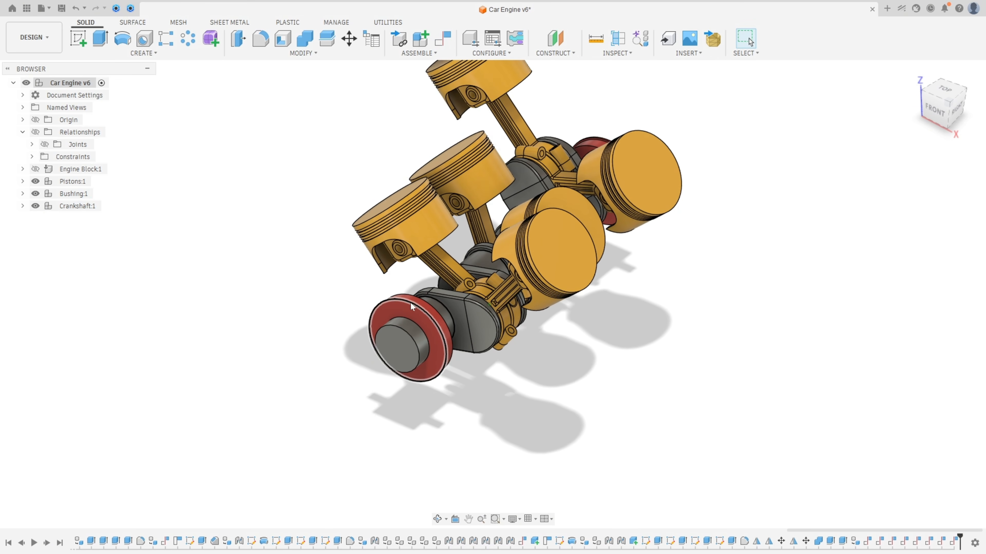
{"action": "middle_click_drag", "start_coordinate": [389, 334], "coordinate": [411, 309]}
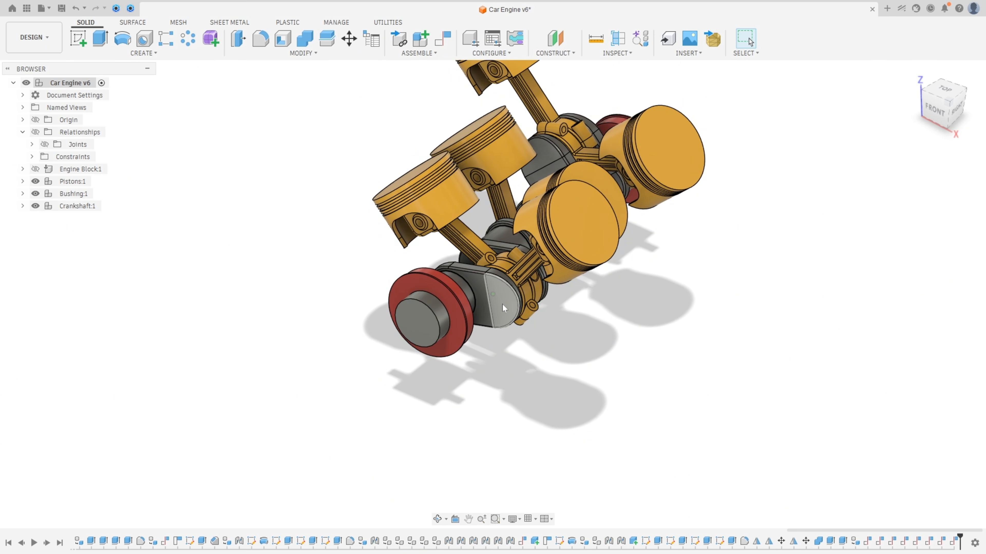
Turn the crankshaft to test the piston motion, and show the engine block around the moving parts
{"action": "mouse_move", "coordinate": [502, 304]}
{"action": "left_mouse_down"}
{"action": "mouse_move", "coordinate": [501, 293]}
{"action": "mouse_move", "coordinate": [447, 261]}
{"action": "mouse_move", "coordinate": [401, 274]}
{"action": "mouse_move", "coordinate": [428, 322]}
{"action": "mouse_move", "coordinate": [465, 296]}
{"action": "mouse_move", "coordinate": [413, 288]}
{"action": "mouse_move", "coordinate": [433, 321]}
{"action": "mouse_move", "coordinate": [459, 302]}
{"action": "left_mouse_up"}
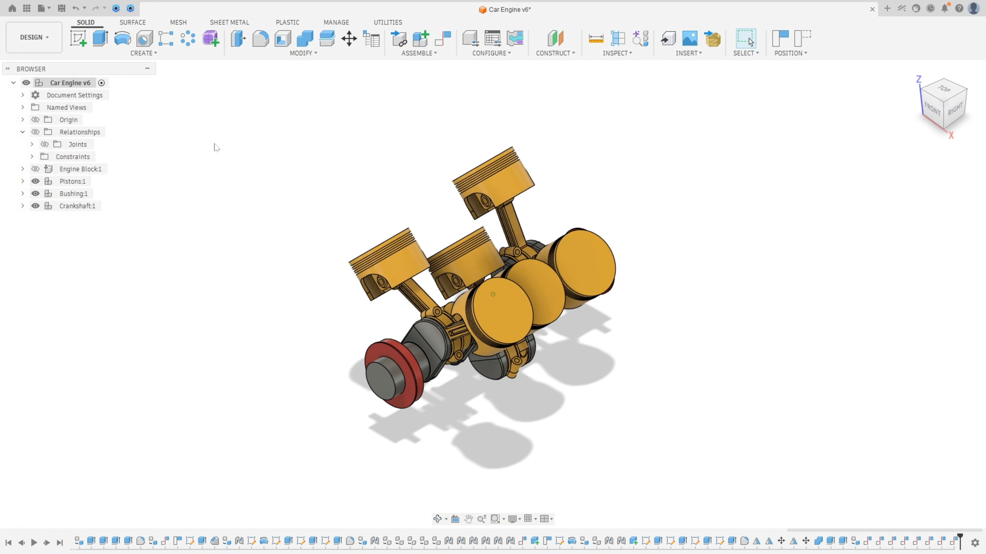
{"action": "left_click", "coordinate": [36, 169]}
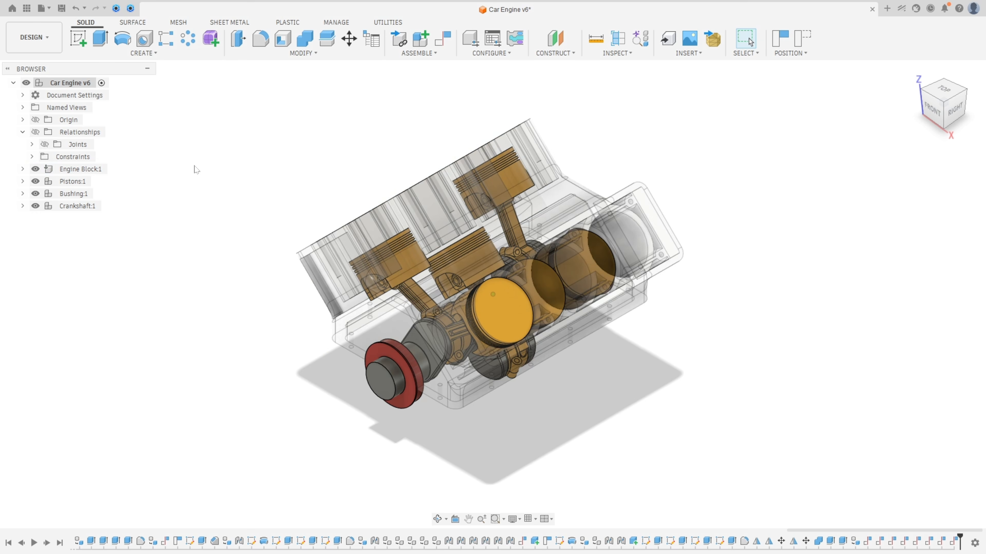
{"action": "mouse_move", "coordinate": [457, 357]}
{"action": "left_mouse_down"}
{"action": "mouse_move", "coordinate": [439, 365]}
{"action": "mouse_move", "coordinate": [469, 363]}
{"action": "mouse_move", "coordinate": [434, 367]}
{"action": "mouse_move", "coordinate": [457, 361]}
{"action": "mouse_move", "coordinate": [336, 334]}
{"action": "left_mouse_up"}
{"action": "key", "text": "F6"}
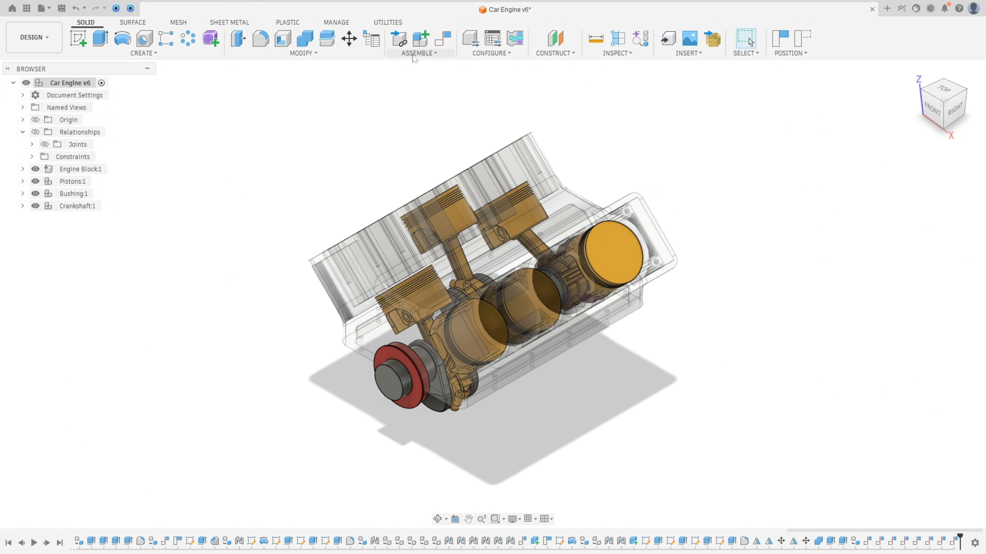
Create an as-built Revolute joint between the crankshaft and the front bushing, centred on the crankshaft's front end face and rotating about the Z axis
{"action": "left_click", "coordinate": [413, 55]}
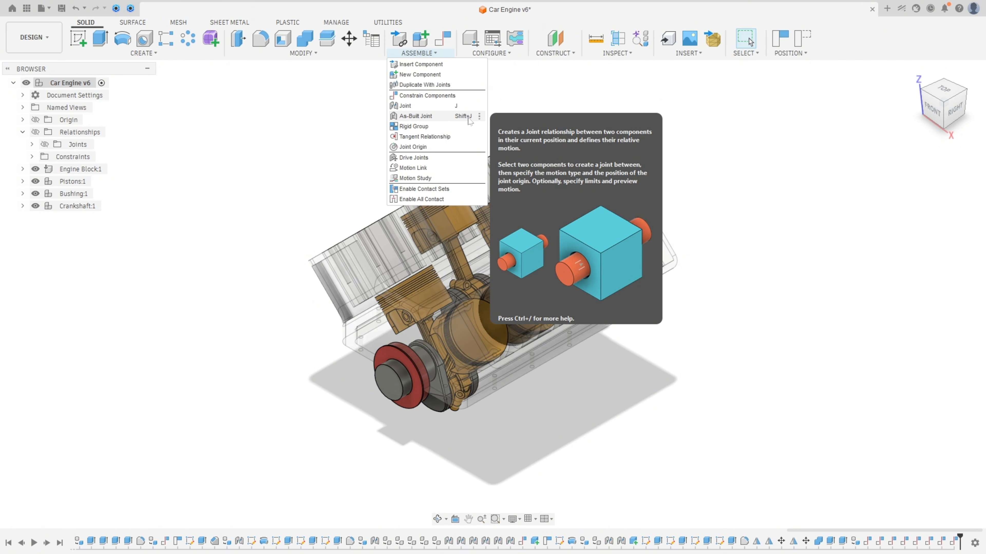
{"action": "left_click", "coordinate": [415, 116]}
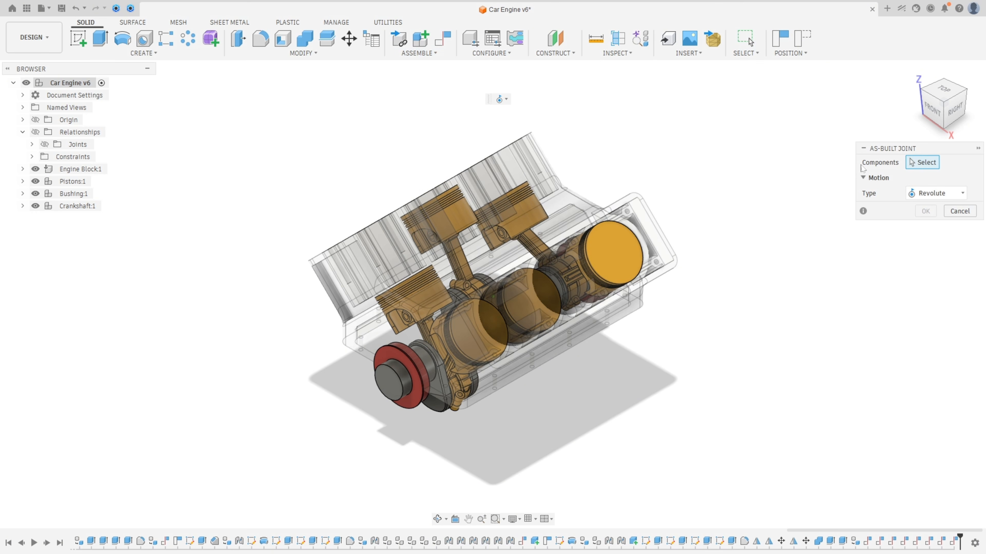
{"action": "scroll", "coordinate": [408, 339], "scroll_direction": "up", "scroll_amount": 6}
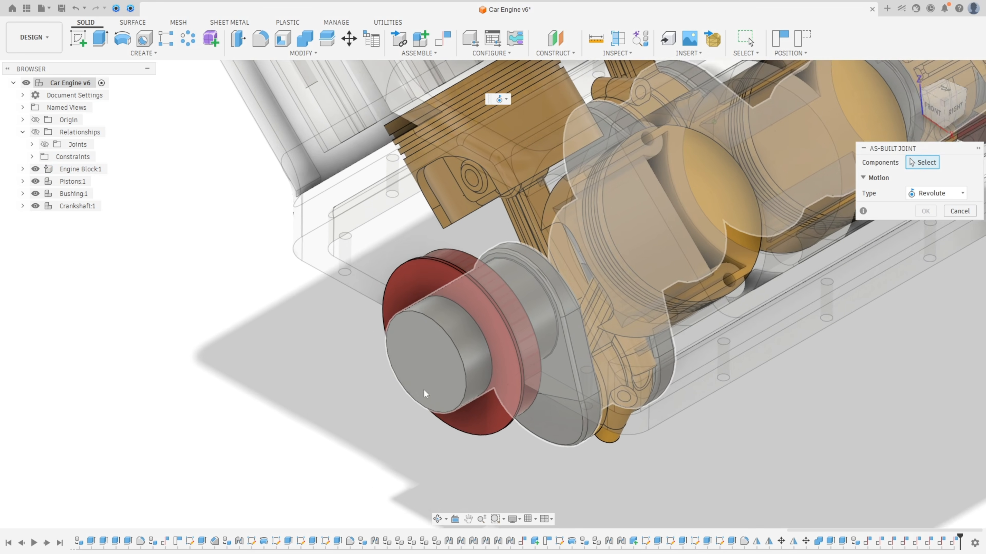
{"action": "scroll", "coordinate": [425, 379], "scroll_direction": "up", "scroll_amount": 2}
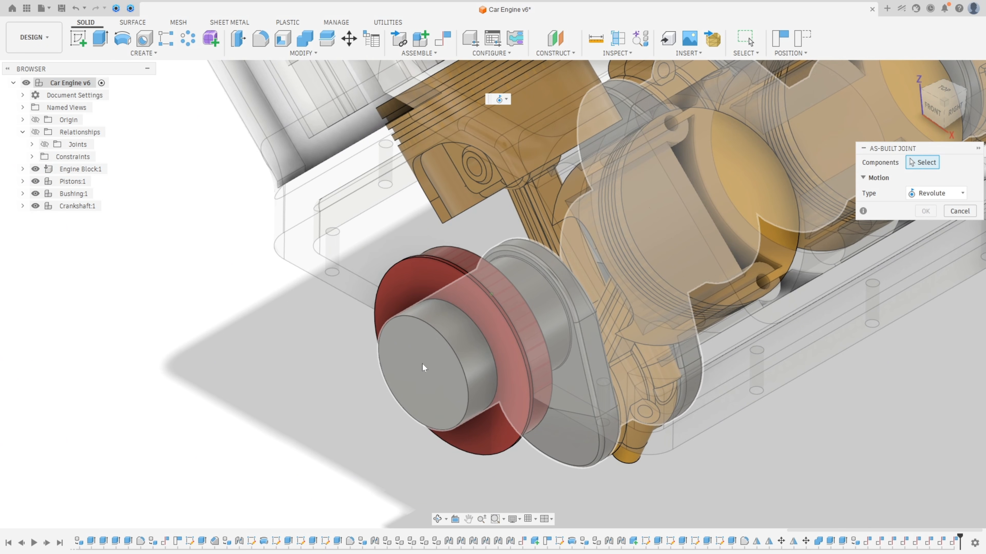
{"action": "left_click", "coordinate": [425, 360]}
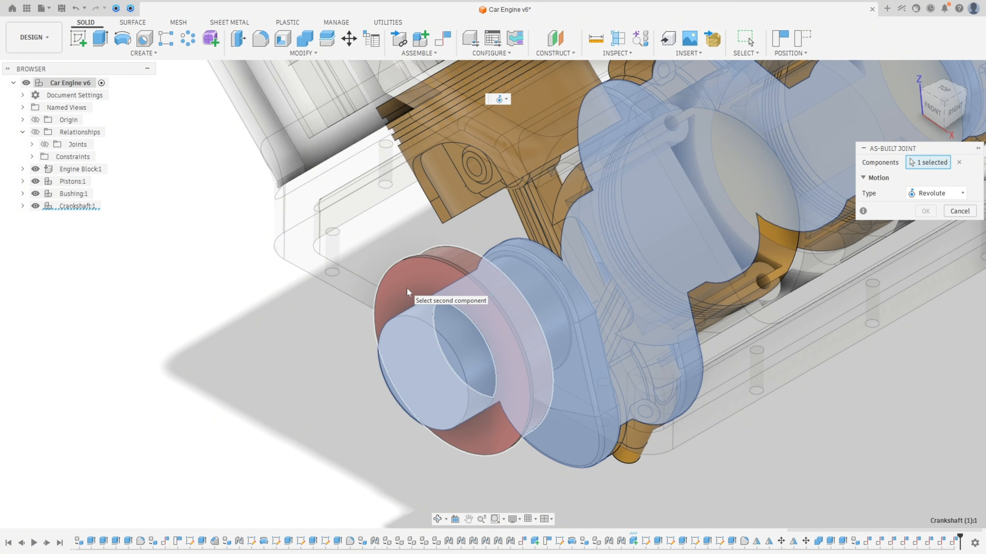
{"action": "left_click", "coordinate": [407, 289]}
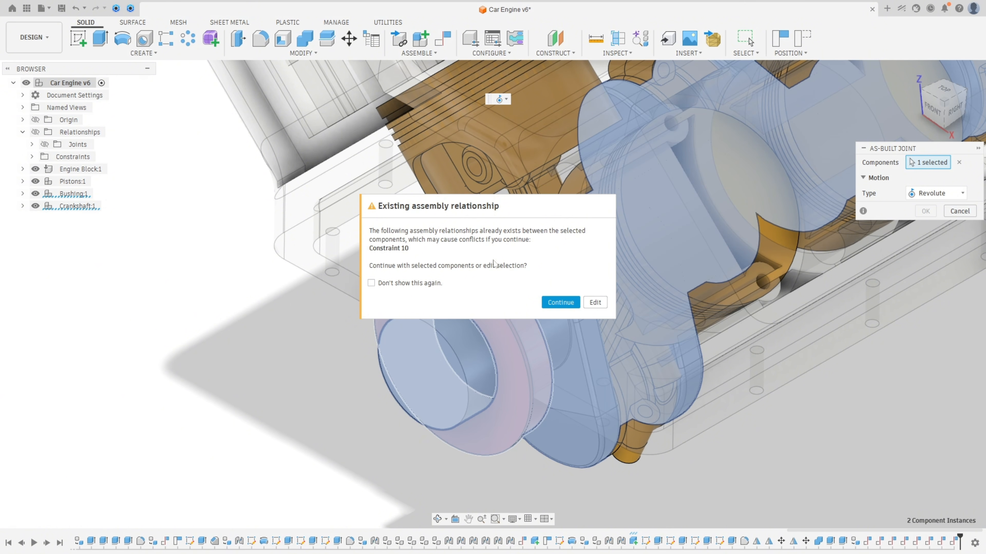
{"action": "left_click", "coordinate": [560, 302]}
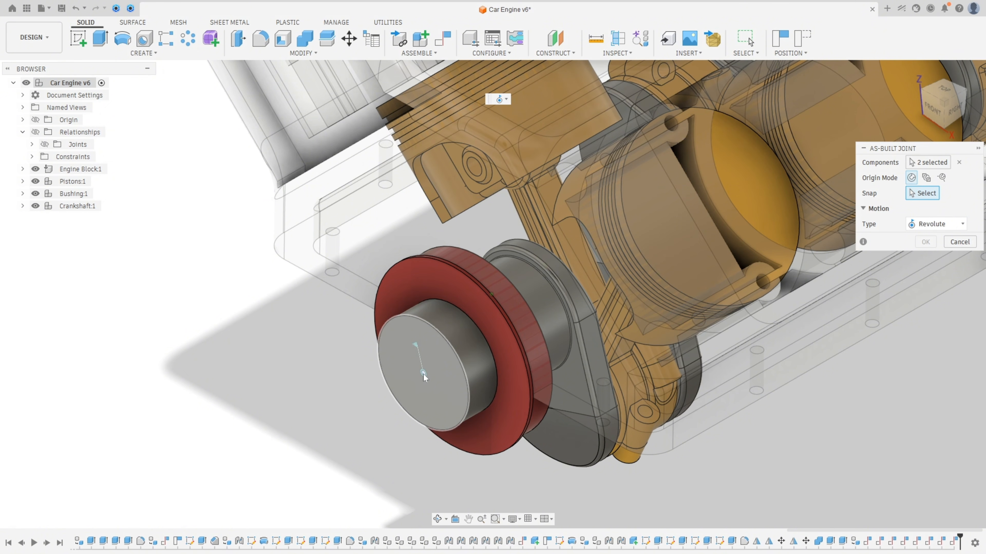
{"action": "left_click", "coordinate": [423, 375]}
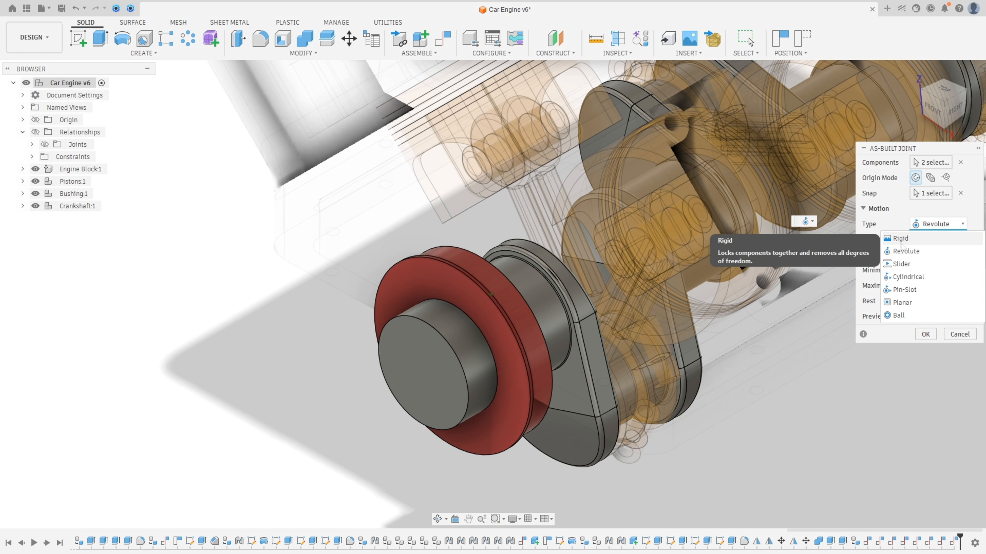
{"action": "left_click", "coordinate": [906, 252]}
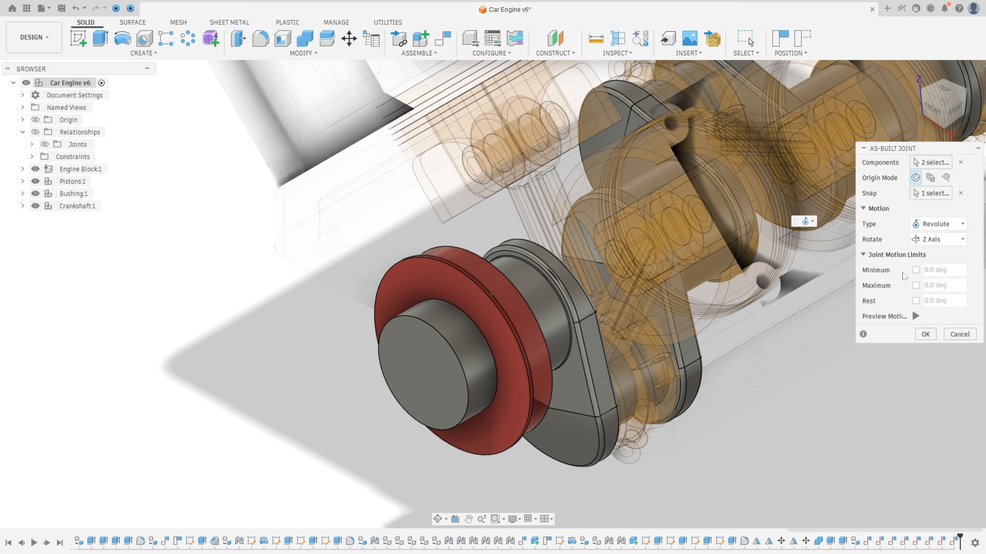
{"action": "left_click", "coordinate": [926, 336]}
Show the assembly relationships, expand the list of joints and hide the Rigid 7 and Rigid 8 joints
{"action": "scroll", "coordinate": [688, 384], "scroll_direction": "down", "scroll_amount": 5}
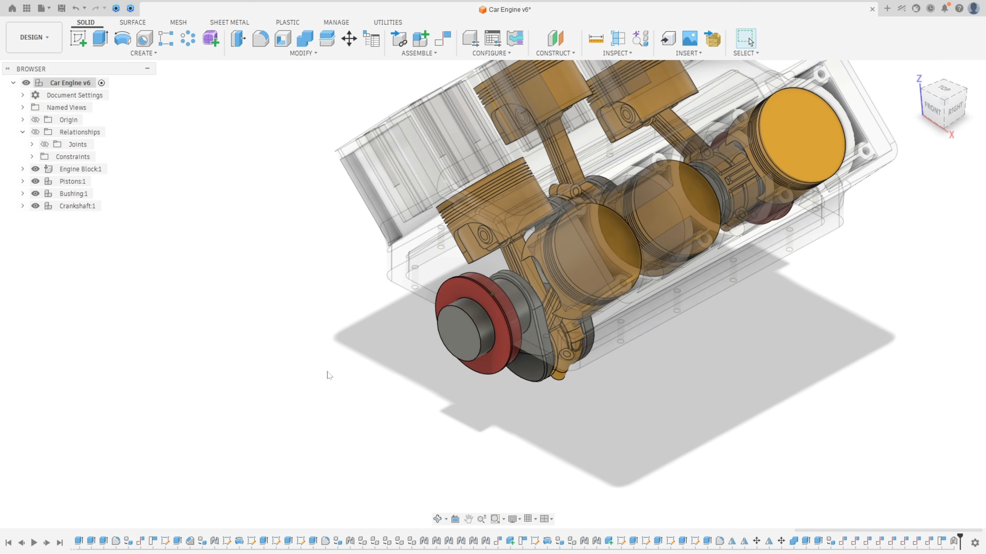
{"action": "scroll", "coordinate": [327, 375], "scroll_direction": "down", "scroll_amount": 3}
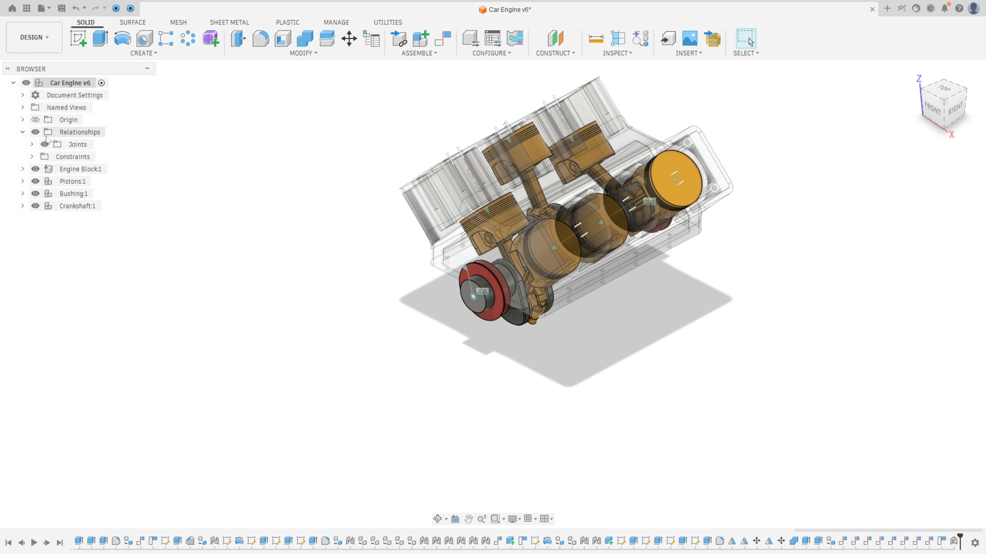
{"action": "left_click", "coordinate": [32, 145]}
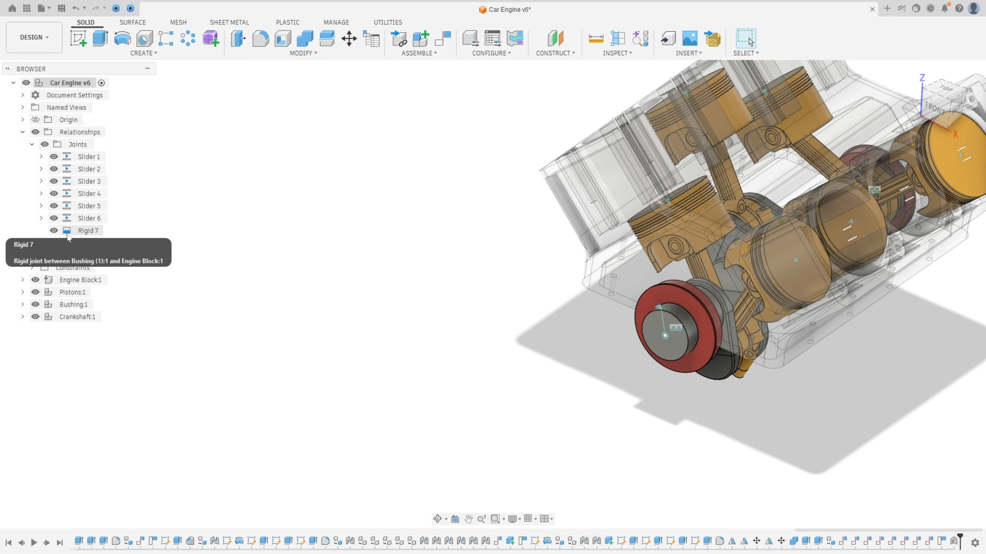
{"action": "left_click", "coordinate": [92, 233]}
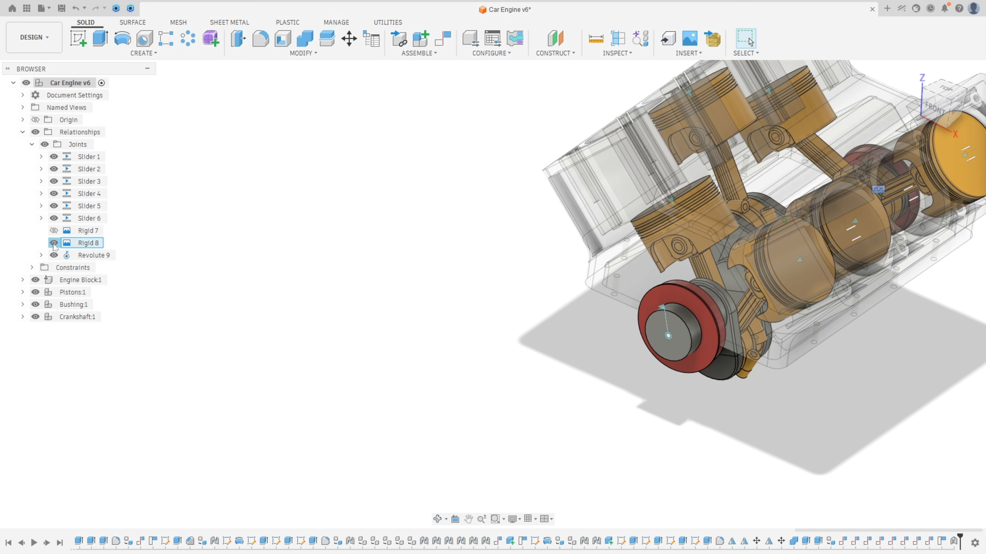
{"action": "left_click", "coordinate": [54, 243]}
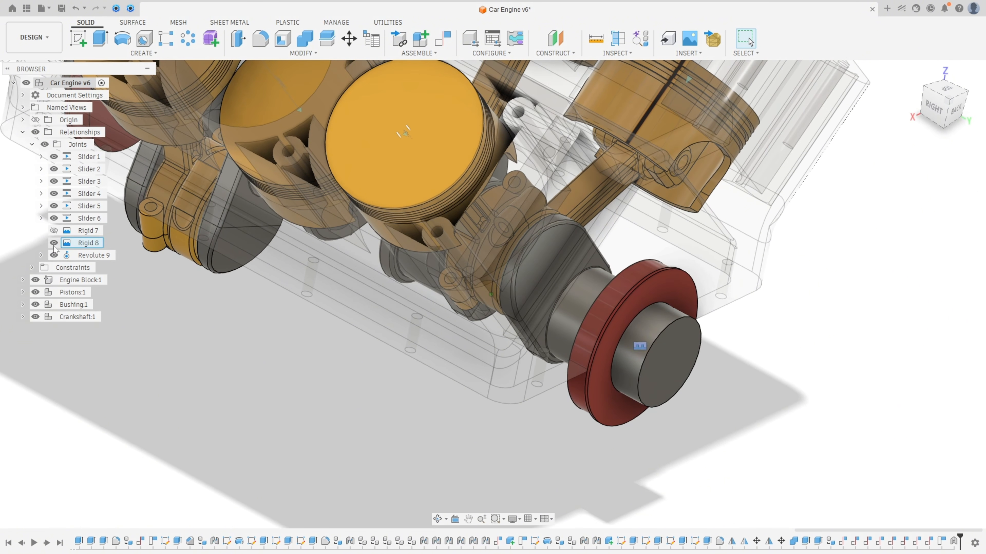
{"action": "left_click", "coordinate": [54, 243]}
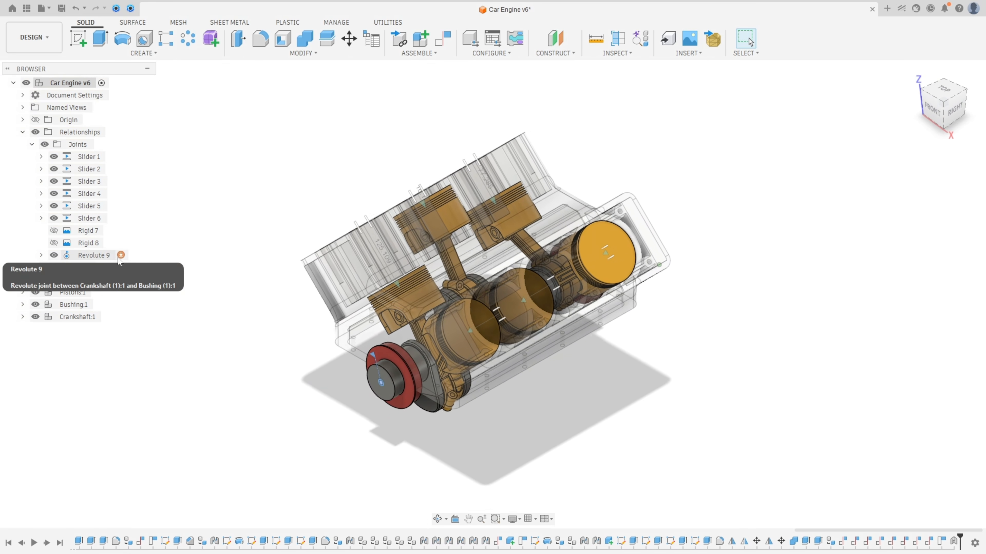
Animate the joint relationships of the crankshaft's revolute joint to watch the engine run
{"action": "right_click", "coordinate": [91, 257]}
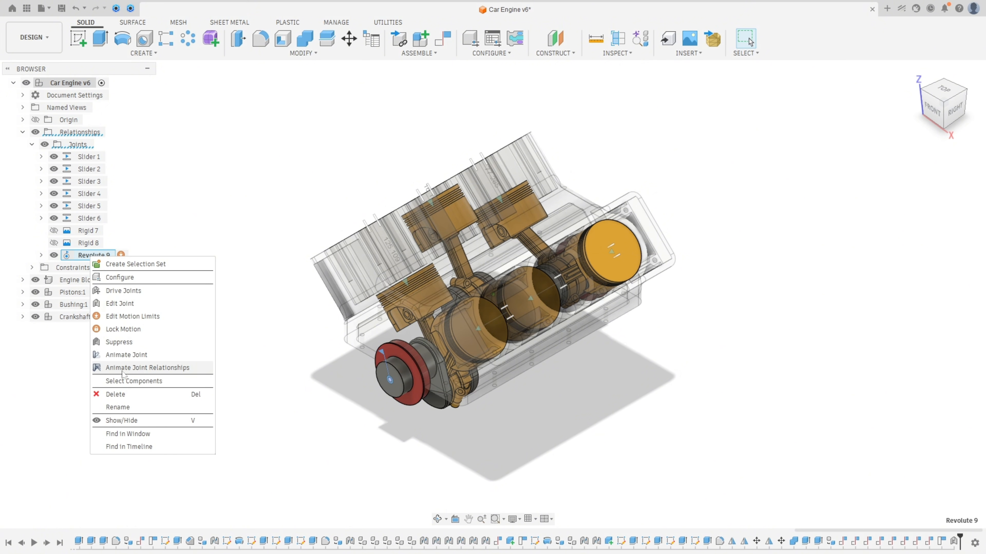
{"action": "left_click", "coordinate": [160, 369]}
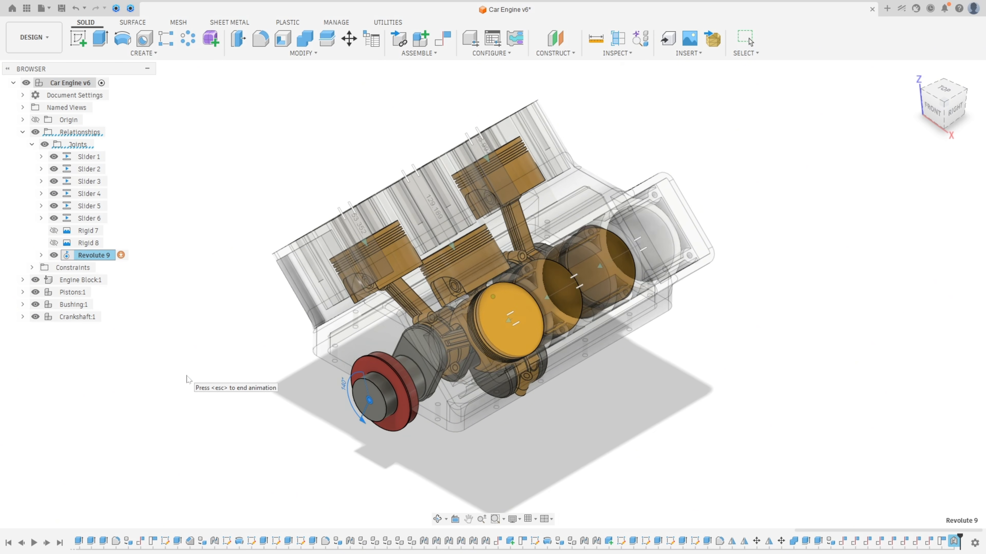